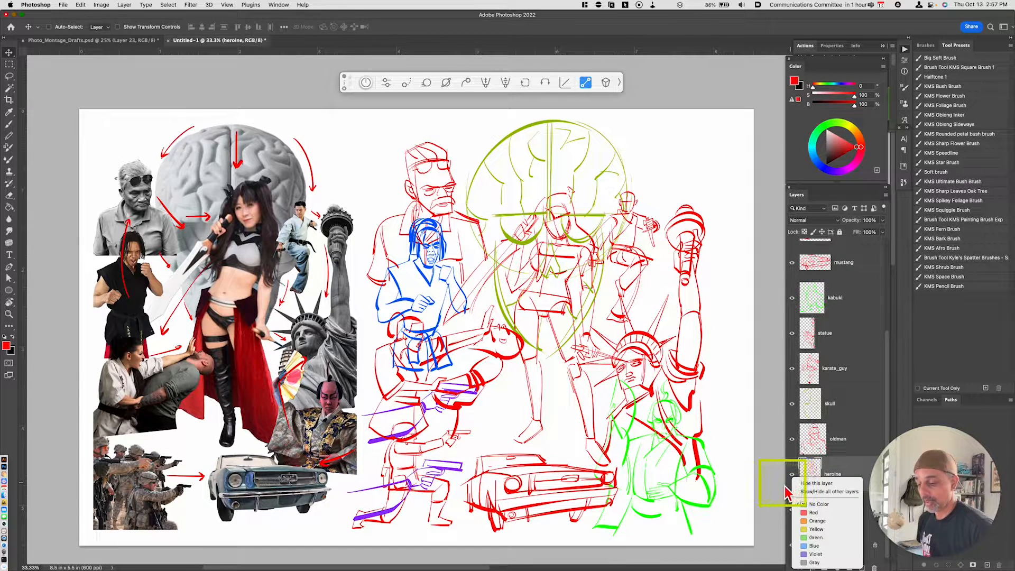
Step: Hide every layer except heroine, and make the ref and Background layers visible again
right_click(793, 477)
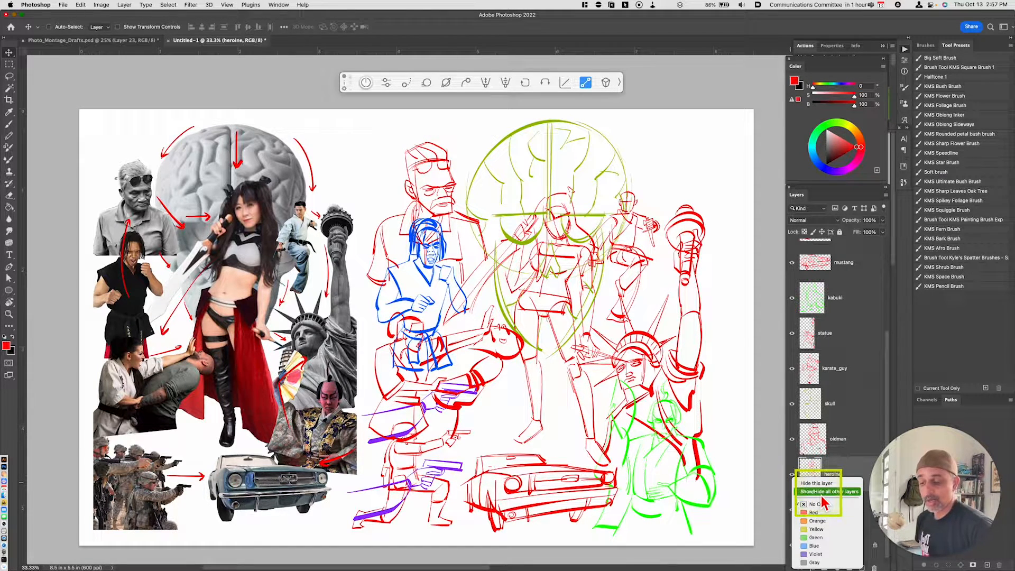
click(822, 493)
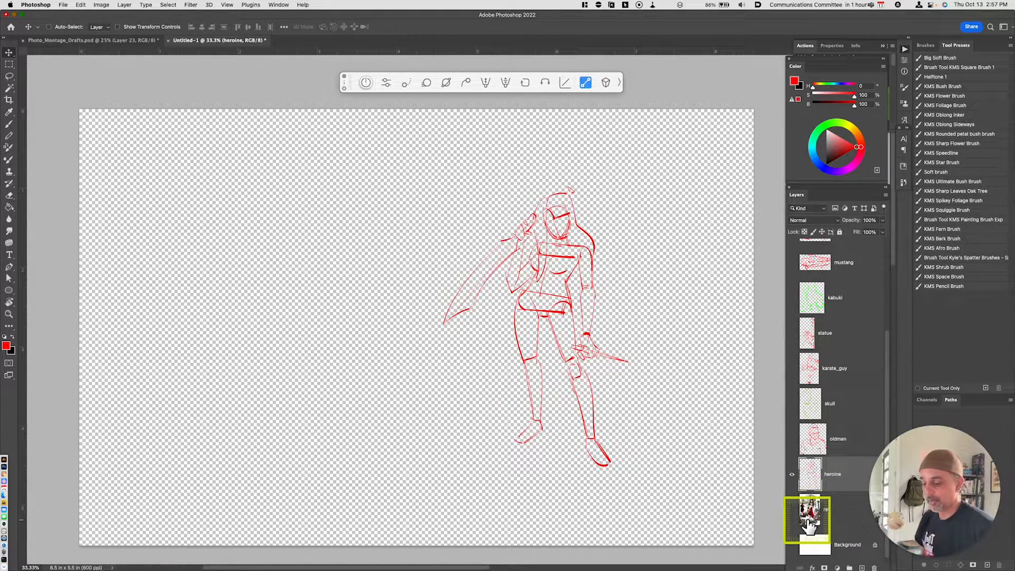
click(793, 510)
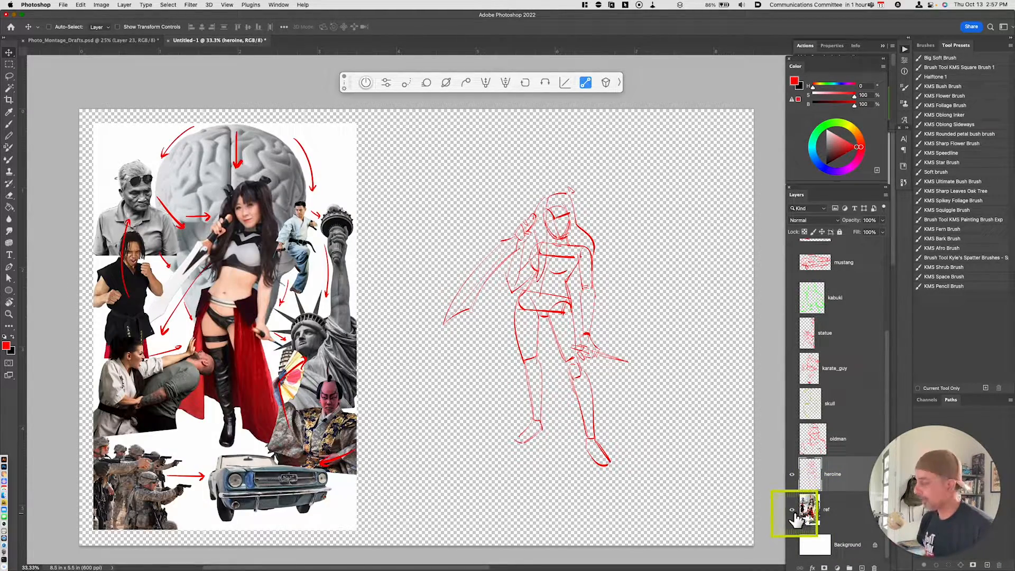
click(792, 545)
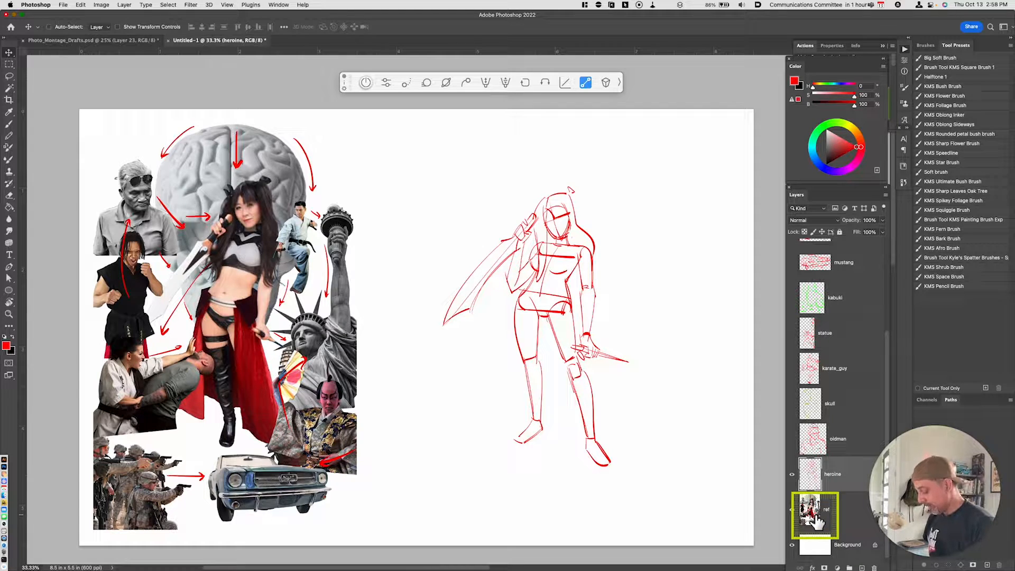
Step: Lower the heroine layer's opacity to 30% and add a new empty layer above it
key(3)
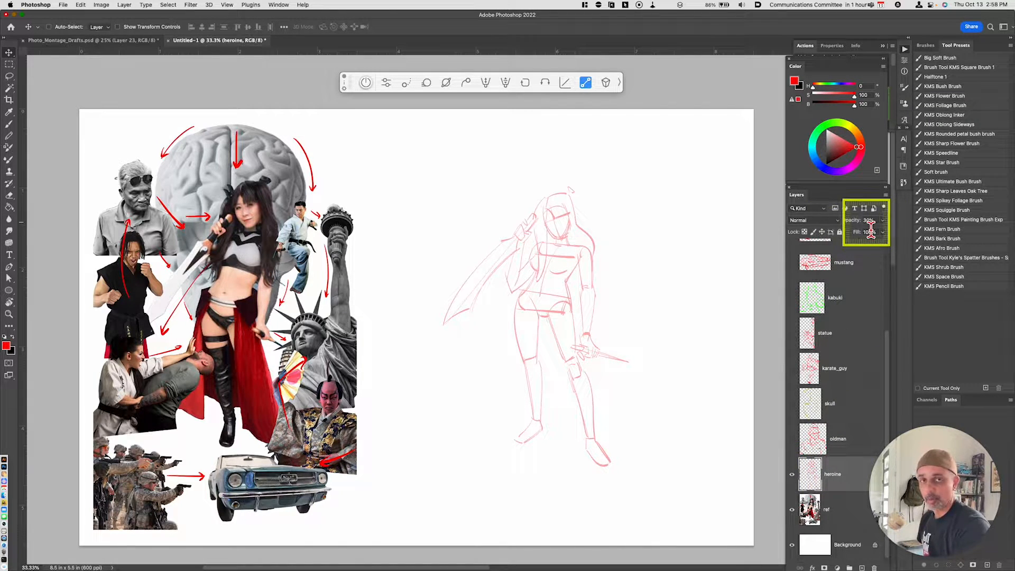
click(850, 480)
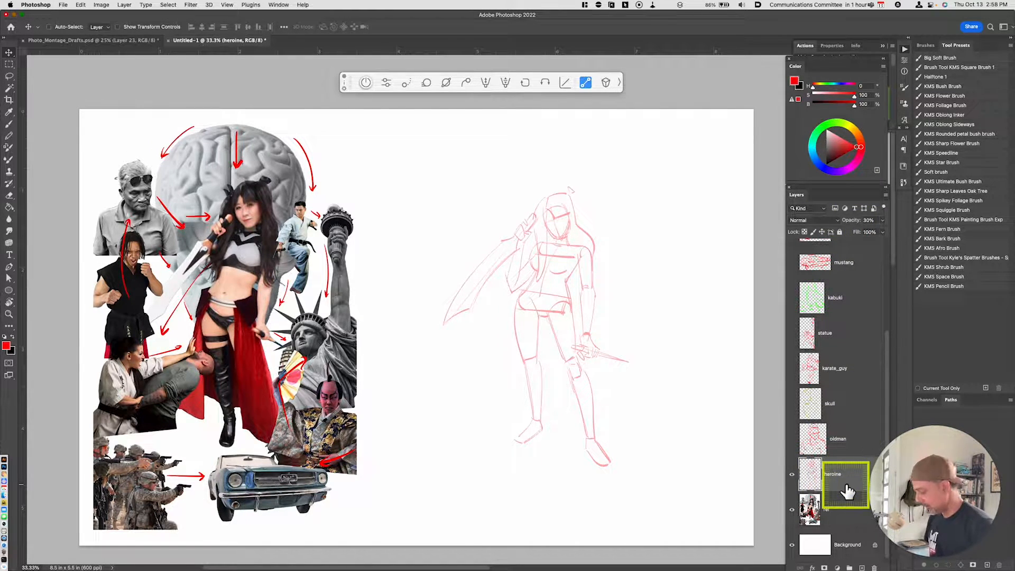
key(alt+shift+super+n)
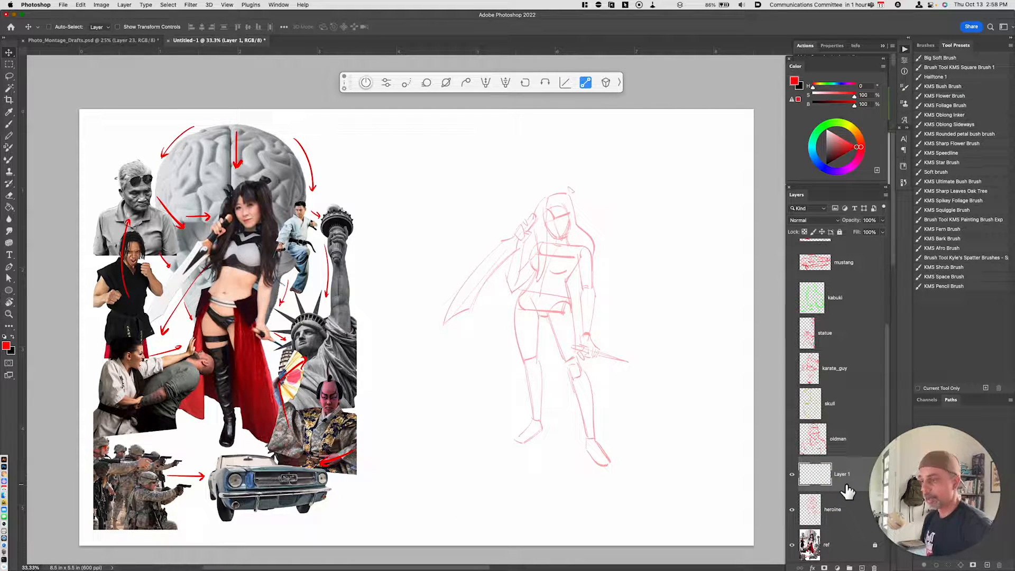
Step: Set up the Brush with a darker red at 84% brightness and a size of 20
click(853, 149)
key(super+equal)
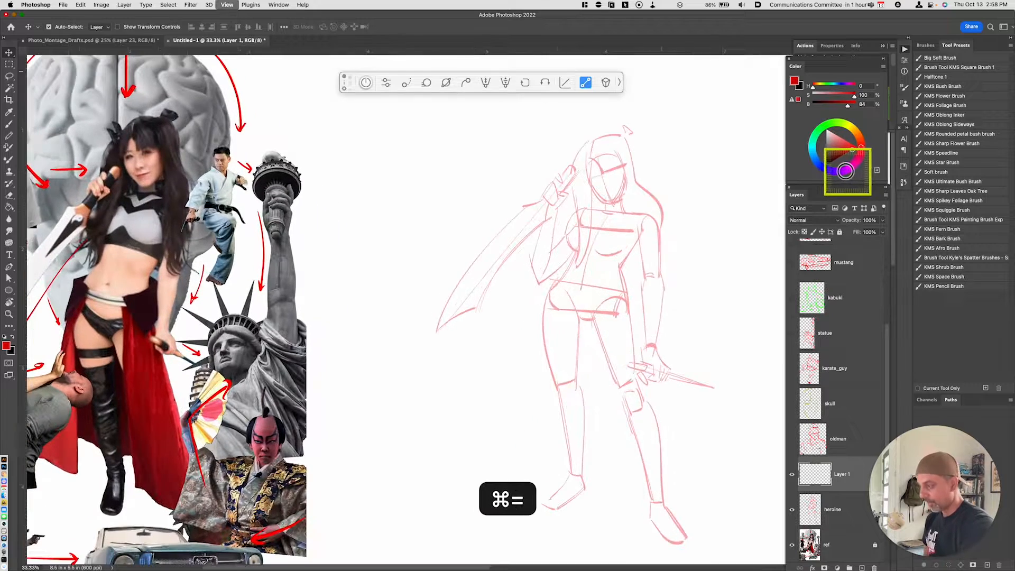
drag(649, 340, 626, 357)
key(b)
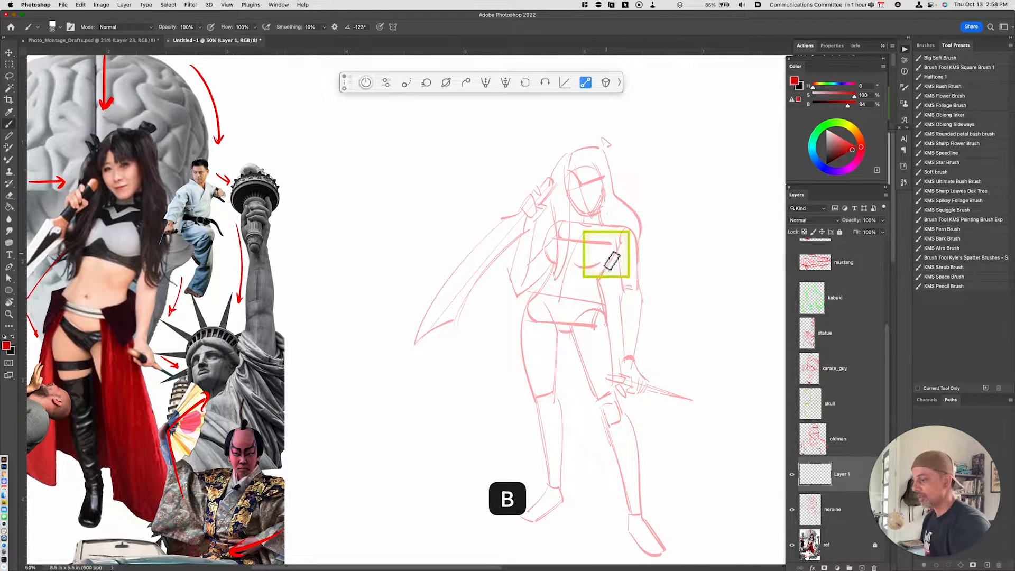
key(bracketleft)
key(bracketleft)
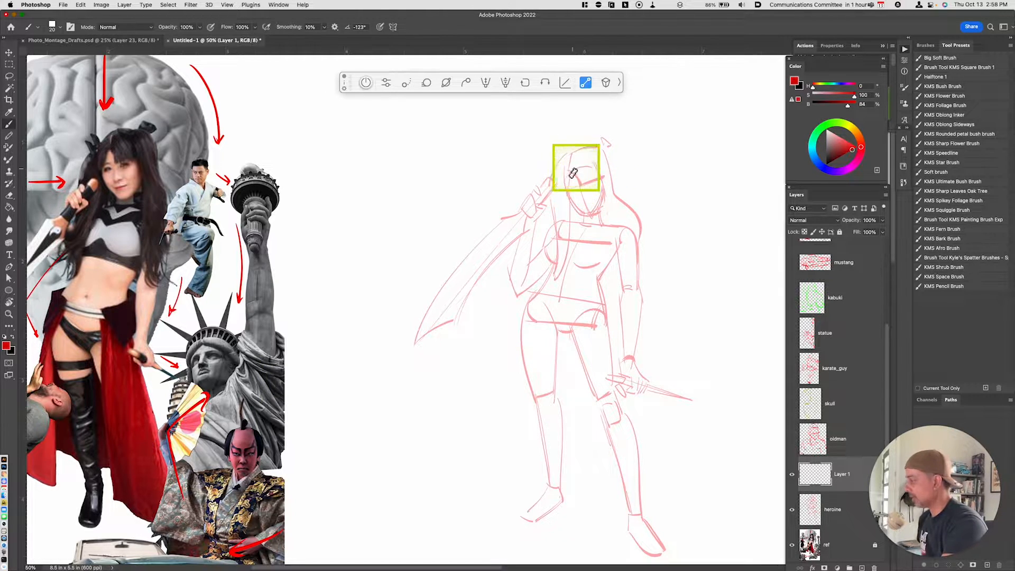
Step: Draw the heroine's hairline, crown and outer hair contour down to the shoulder of the lowered arm, redoing weak strokes
drag(575, 159, 576, 159)
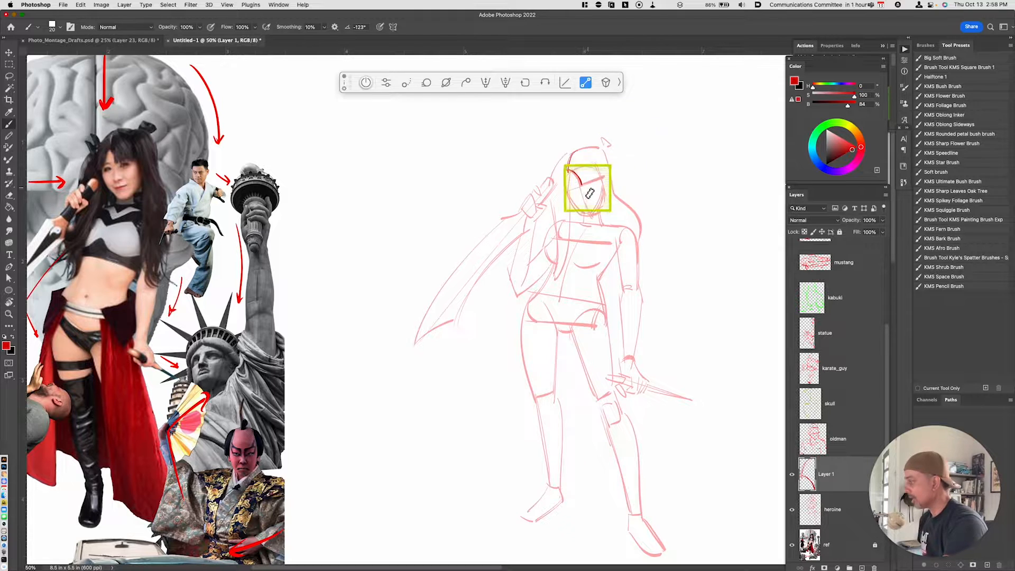
drag(607, 183, 605, 175)
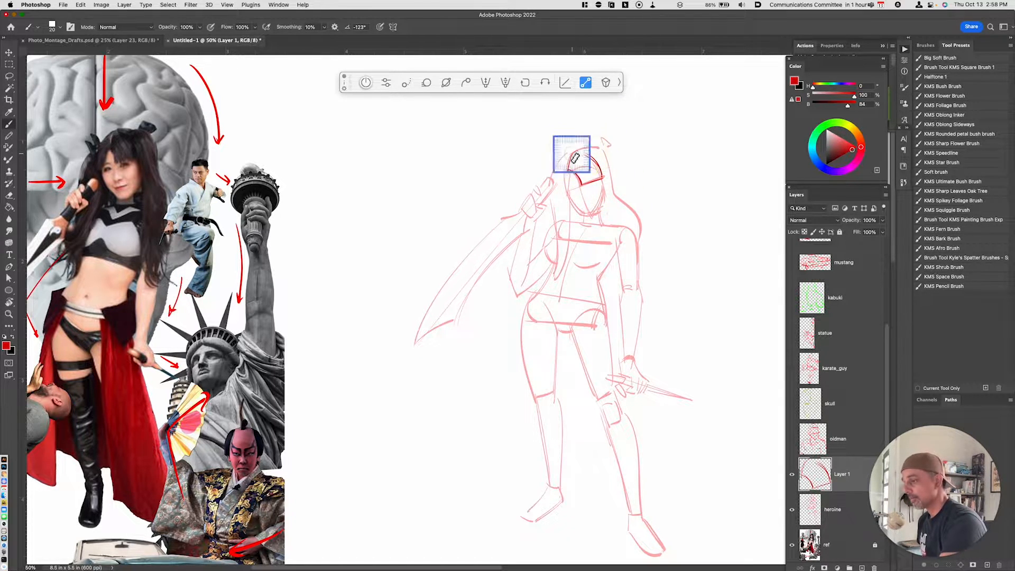
key(super+z)
mouse_move(606, 170)
mouse_down()
mouse_move(576, 160)
mouse_move(617, 153)
mouse_move(594, 156)
mouse_move(619, 196)
mouse_move(615, 175)
mouse_move(593, 156)
mouse_move(623, 204)
mouse_up()
key(super+z)
key(super+z)
drag(605, 161, 639, 234)
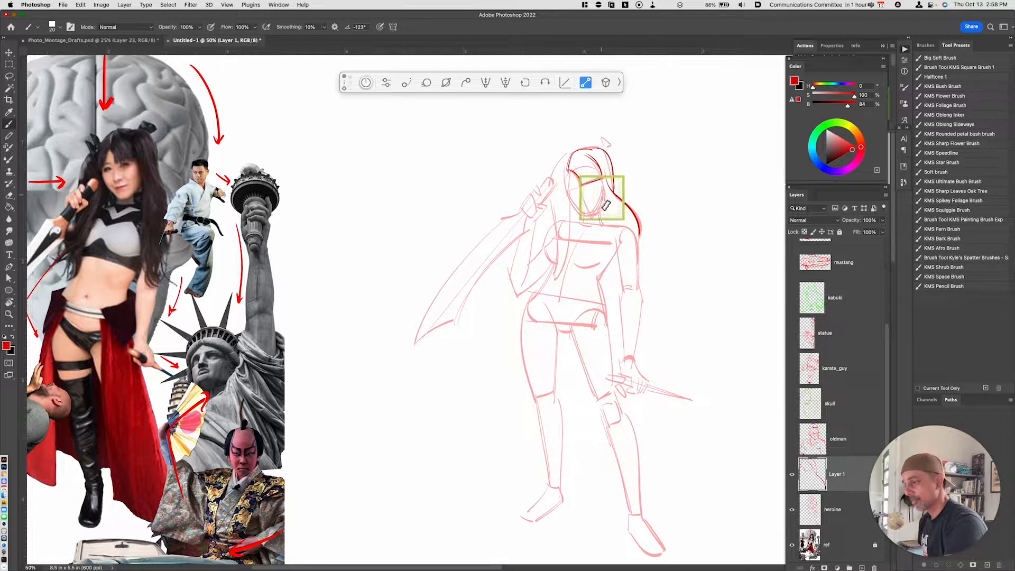
Step: Draw the long lock of hair falling from beside the face over the chest to the waist, on the lowered-arm side
key(super+z)
key(super+z)
drag(602, 180, 607, 225)
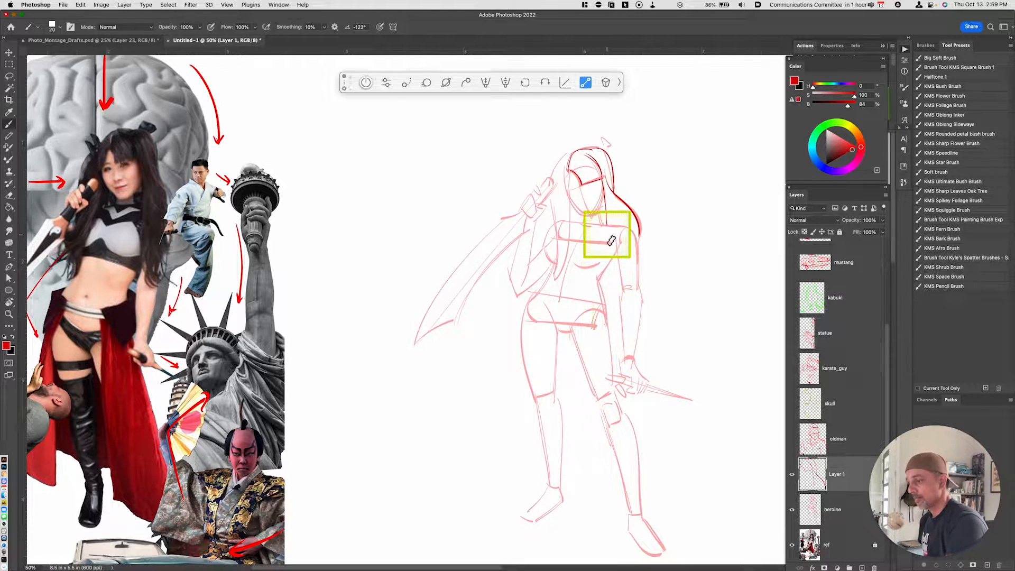
drag(605, 211, 598, 292)
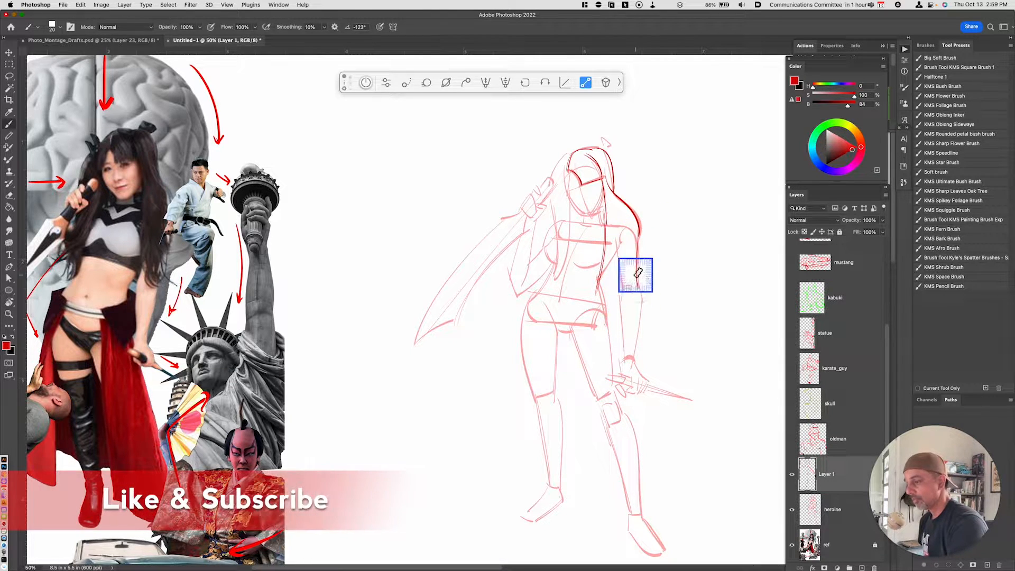
mouse_move(615, 254)
mouse_down()
mouse_move(630, 303)
mouse_move(614, 283)
mouse_move(631, 302)
mouse_up()
drag(608, 223, 602, 307)
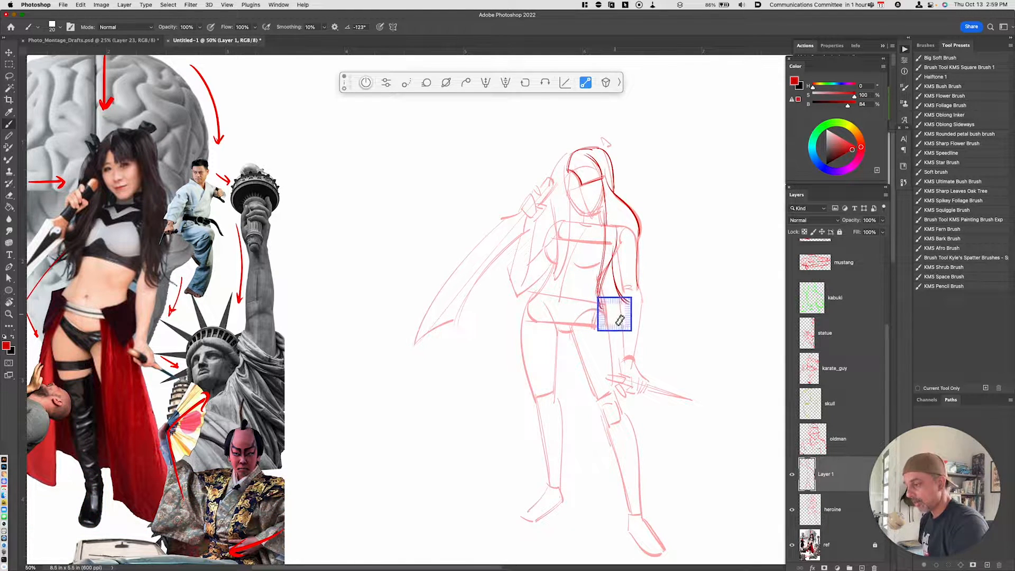
Step: Add flowing hair strands over the upper lowered arm, ending near the elbow
drag(626, 229, 632, 292)
key(super+z)
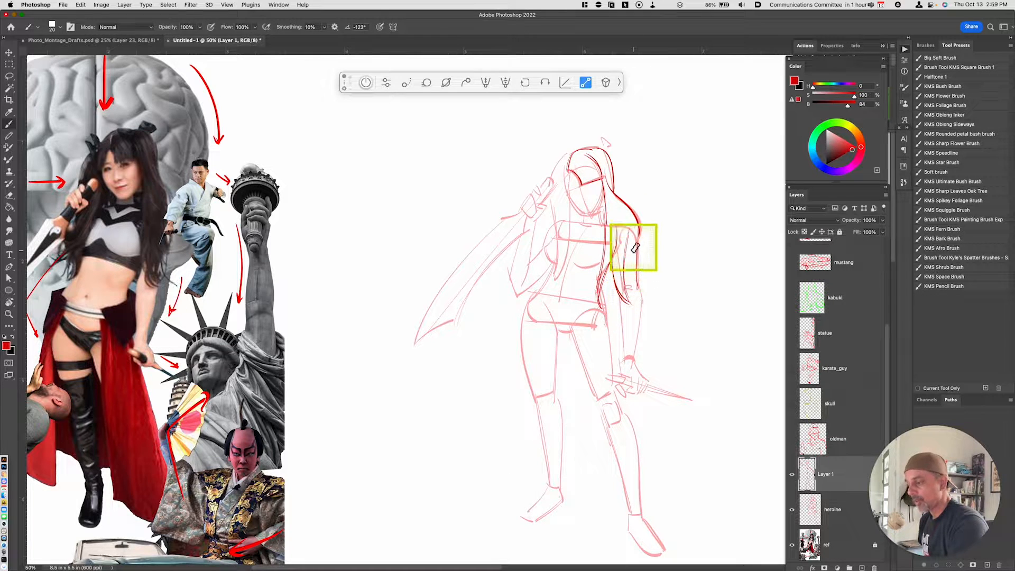
drag(637, 233, 637, 298)
drag(637, 246, 636, 295)
mouse_move(629, 248)
mouse_down()
mouse_move(635, 286)
mouse_move(628, 269)
mouse_move(629, 296)
mouse_up()
drag(629, 265, 637, 304)
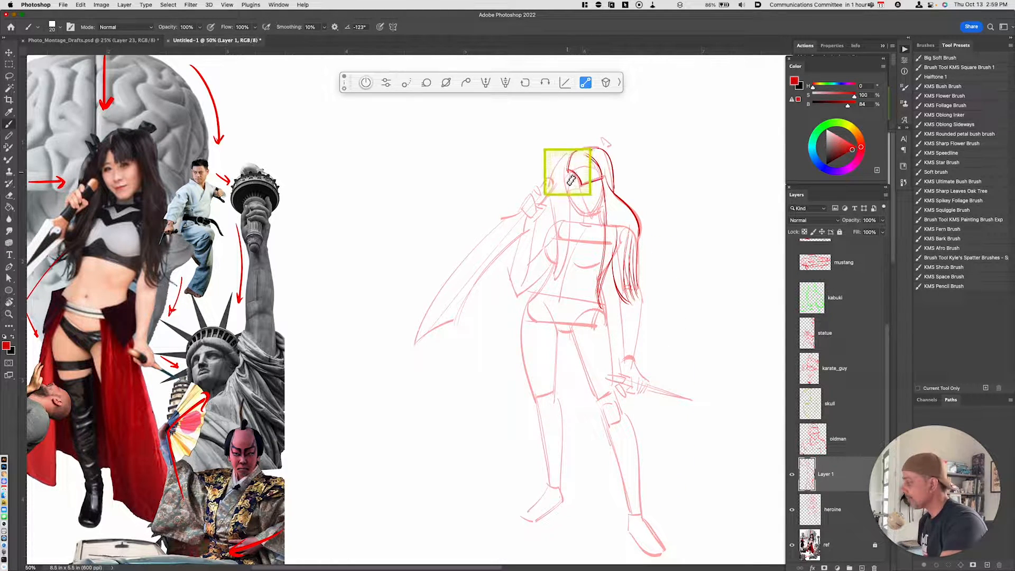
Step: Draw the hair contour on the raised-hand side of the head, and outline the face, jaw and neck
drag(572, 173, 565, 187)
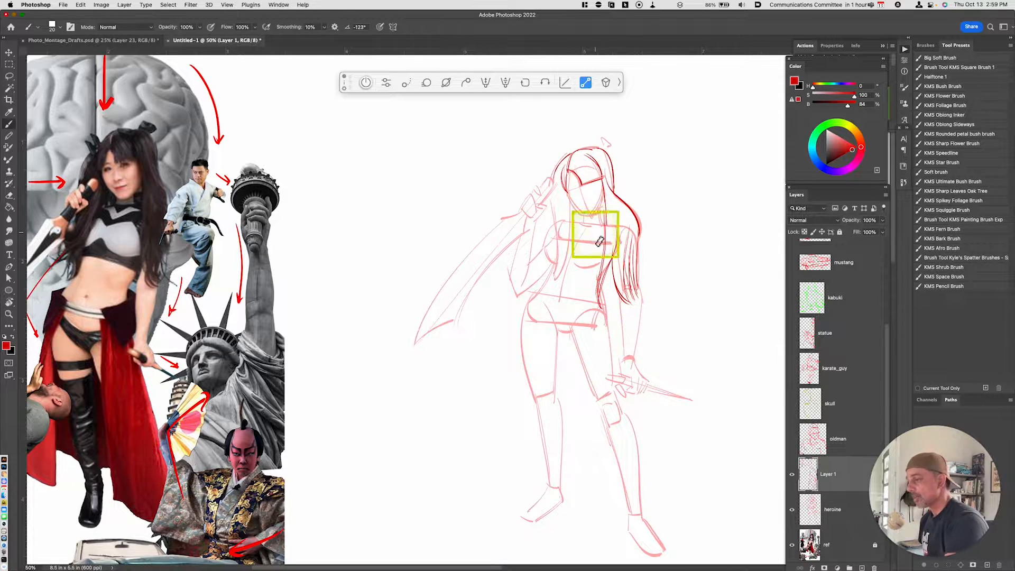
click(568, 193)
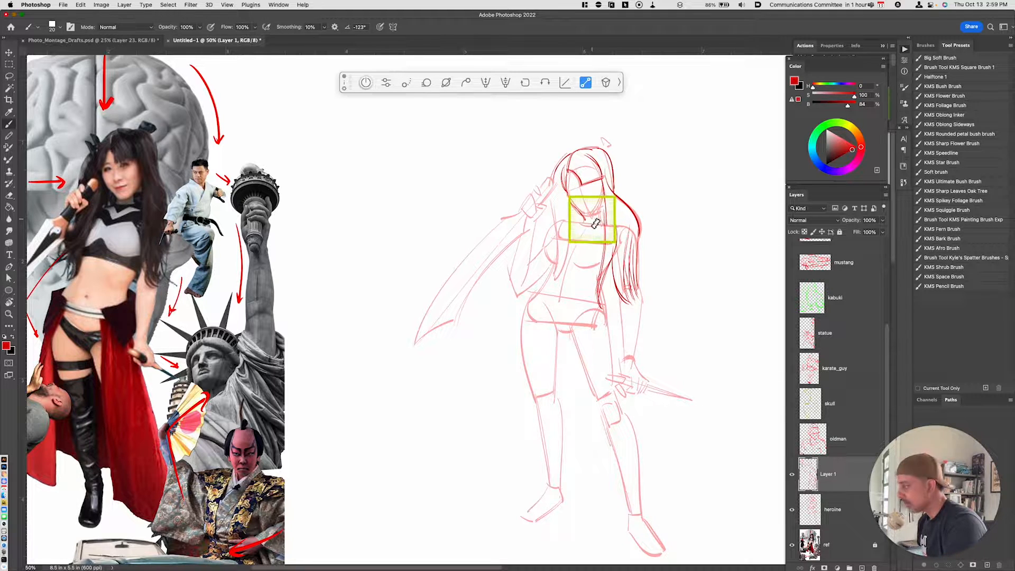
drag(603, 192, 592, 216)
mouse_move(604, 191)
mouse_down()
mouse_move(580, 224)
mouse_move(604, 227)
mouse_up()
drag(603, 193, 601, 222)
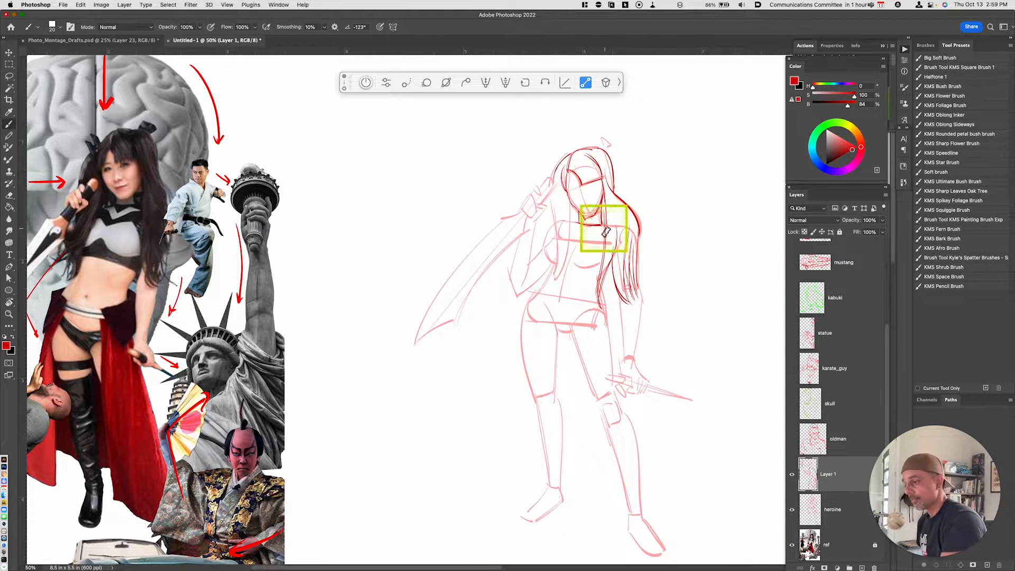
Step: Outline both sides of the lowered forearm from the elbow to the wrist
mouse_move(638, 266)
mouse_down()
mouse_move(641, 308)
mouse_move(622, 309)
mouse_move(625, 294)
mouse_move(624, 355)
mouse_up()
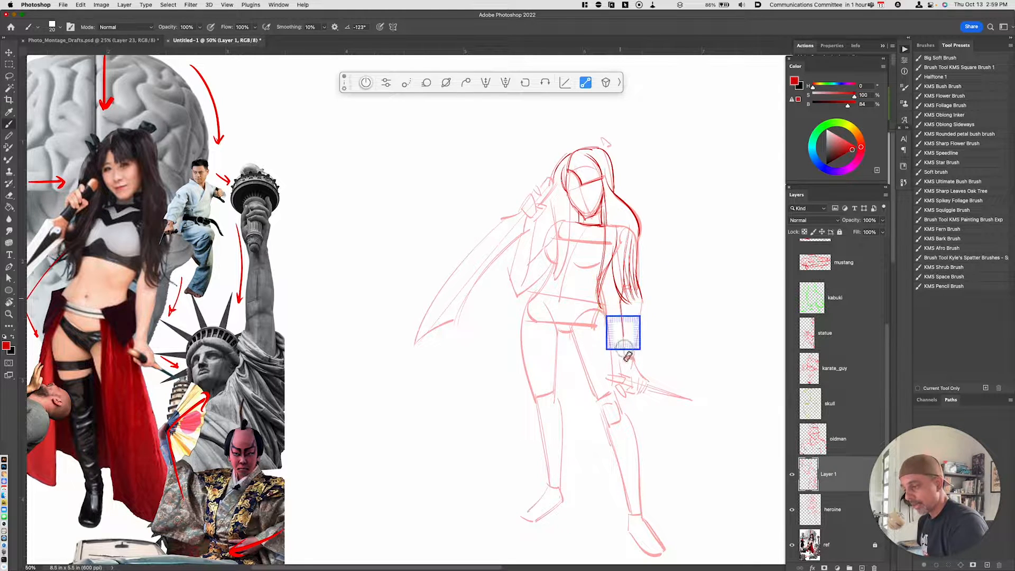
drag(620, 299, 625, 356)
drag(641, 301, 633, 356)
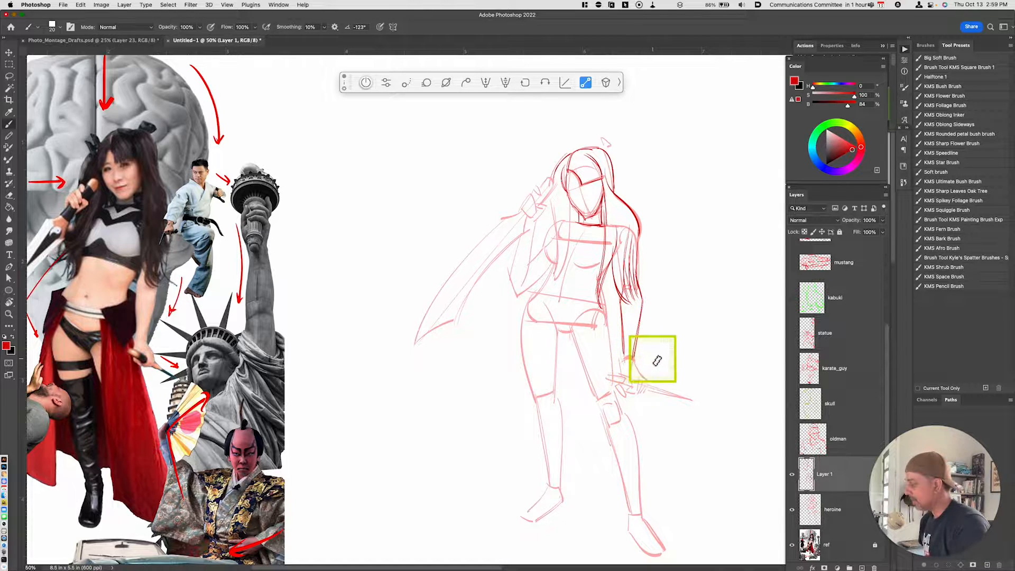
Step: Draw the lowered hand's thumb and fingers gripping the dagger, including its handle and the blade to the tip
mouse_move(624, 356)
mouse_down()
mouse_move(645, 416)
mouse_move(624, 391)
mouse_up()
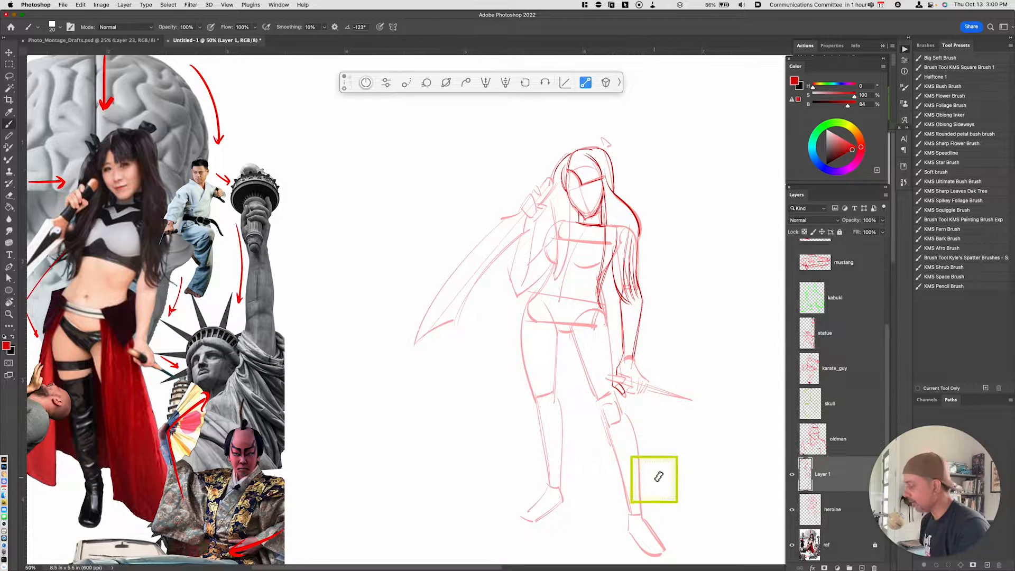
drag(629, 380, 638, 387)
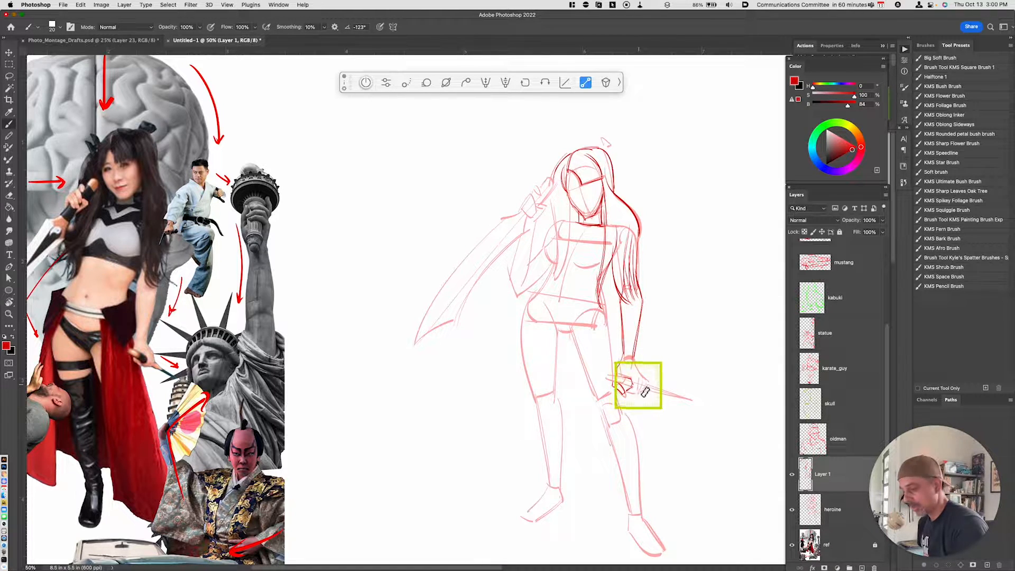
key(super+z)
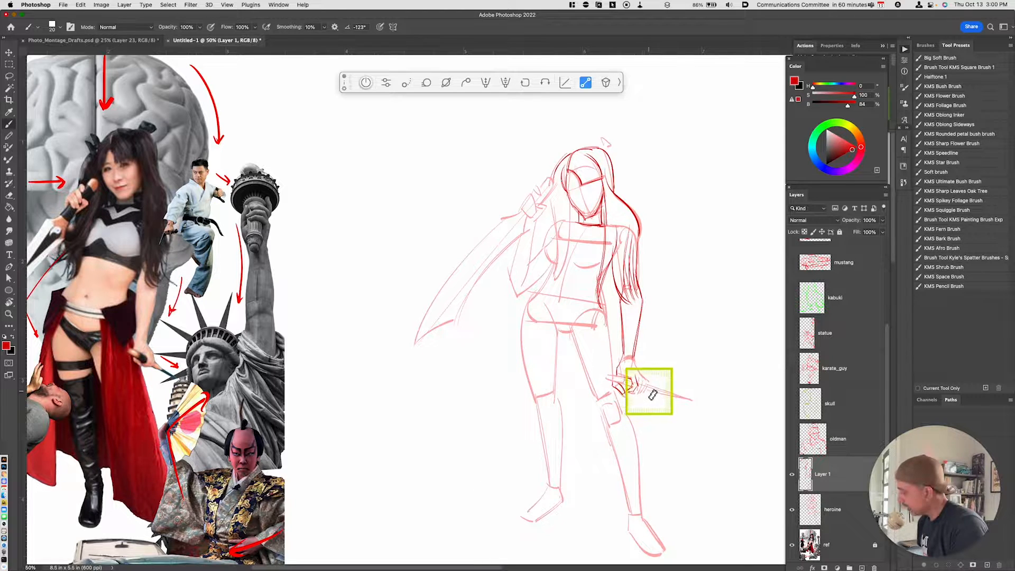
drag(636, 367, 642, 381)
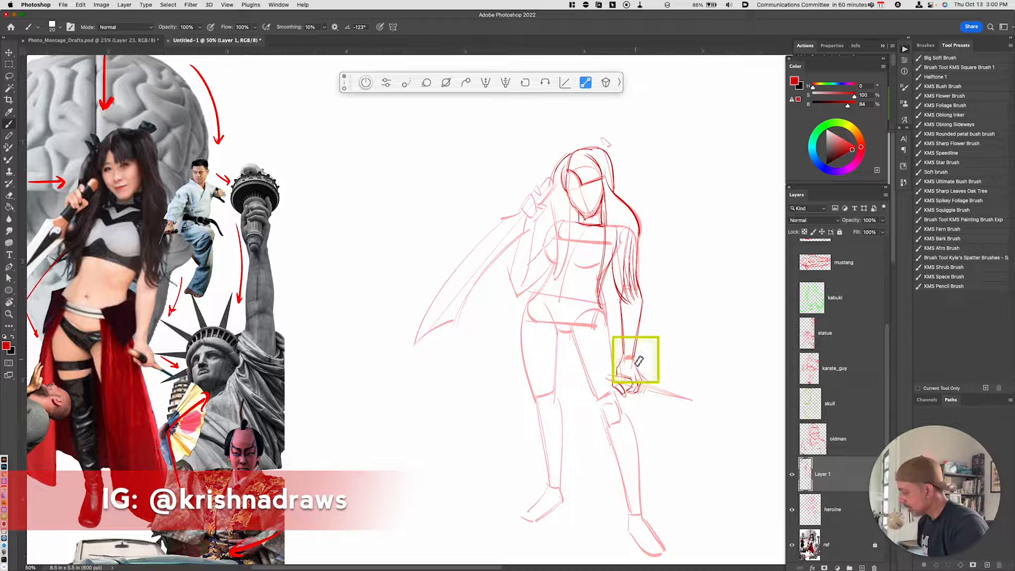
drag(646, 382, 642, 390)
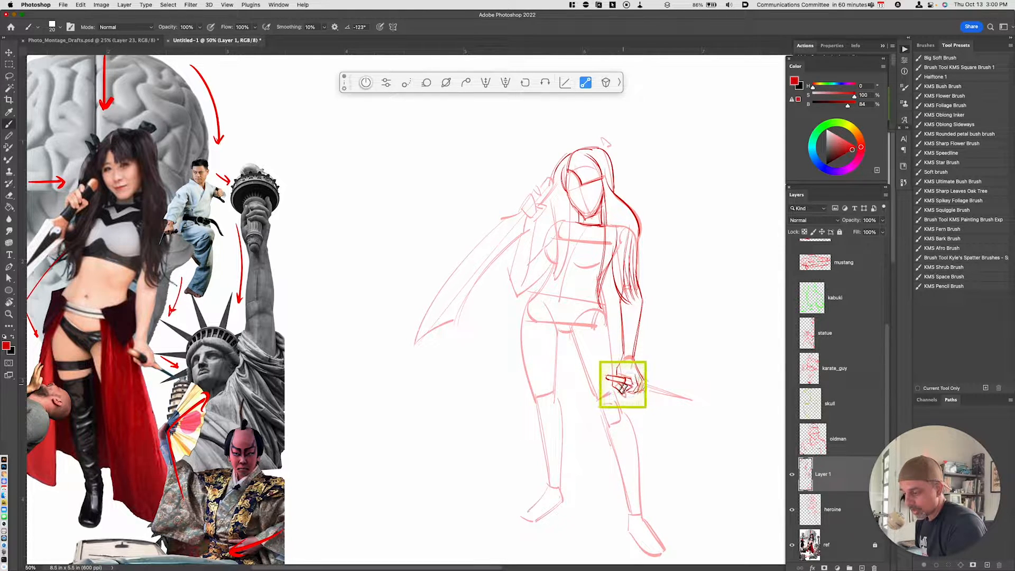
drag(623, 388, 625, 393)
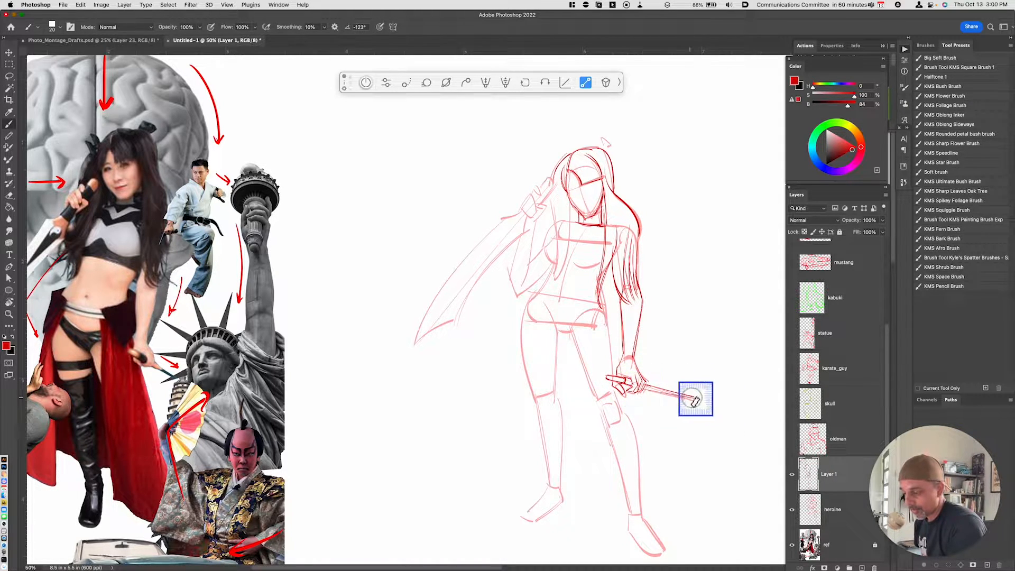
drag(695, 398, 696, 400)
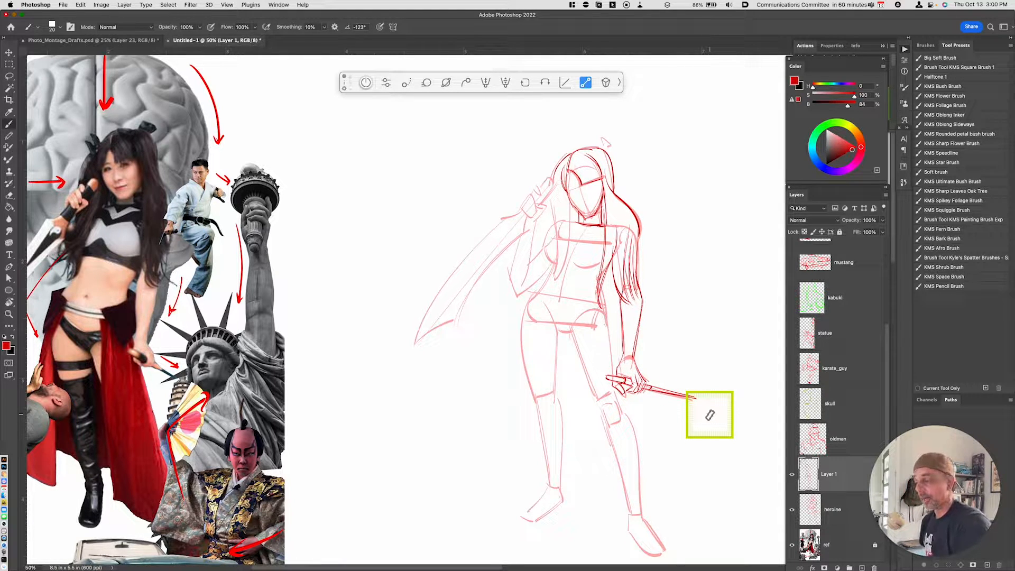
Step: Draw the lower edge of the chest top and the curve under the bust
key(space)
drag(577, 366, 571, 418)
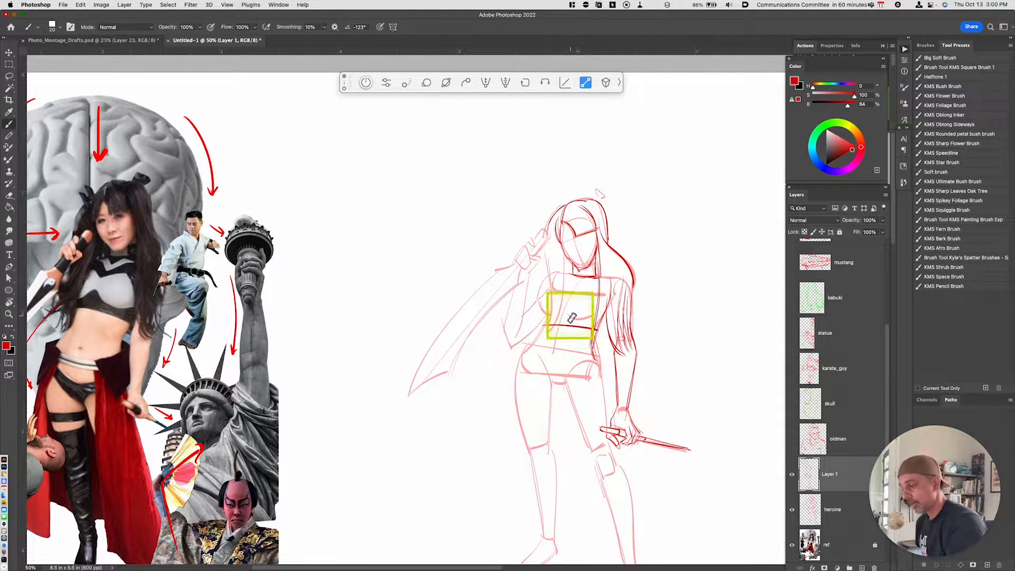
drag(572, 316, 597, 315)
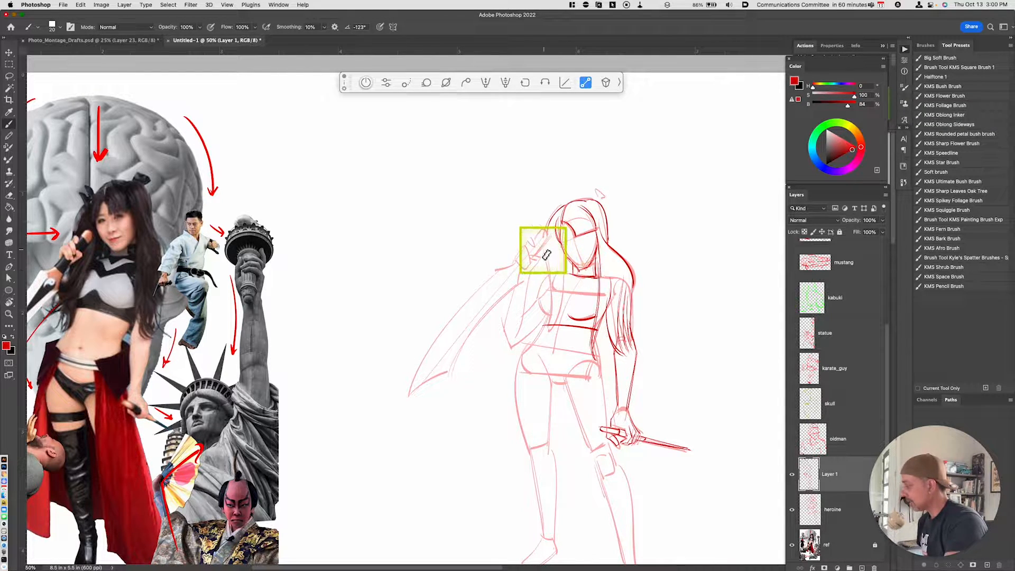
Step: Draw long hair strands falling from the head past the raised arm to the bottom of the chest top
mouse_move(544, 247)
mouse_down()
mouse_move(550, 282)
mouse_move(567, 291)
mouse_move(535, 323)
mouse_up()
drag(564, 246, 540, 322)
mouse_move(562, 258)
mouse_down()
mouse_move(535, 332)
mouse_move(559, 271)
mouse_move(535, 329)
mouse_move(555, 322)
mouse_move(563, 300)
mouse_move(542, 344)
mouse_up()
drag(546, 249, 552, 288)
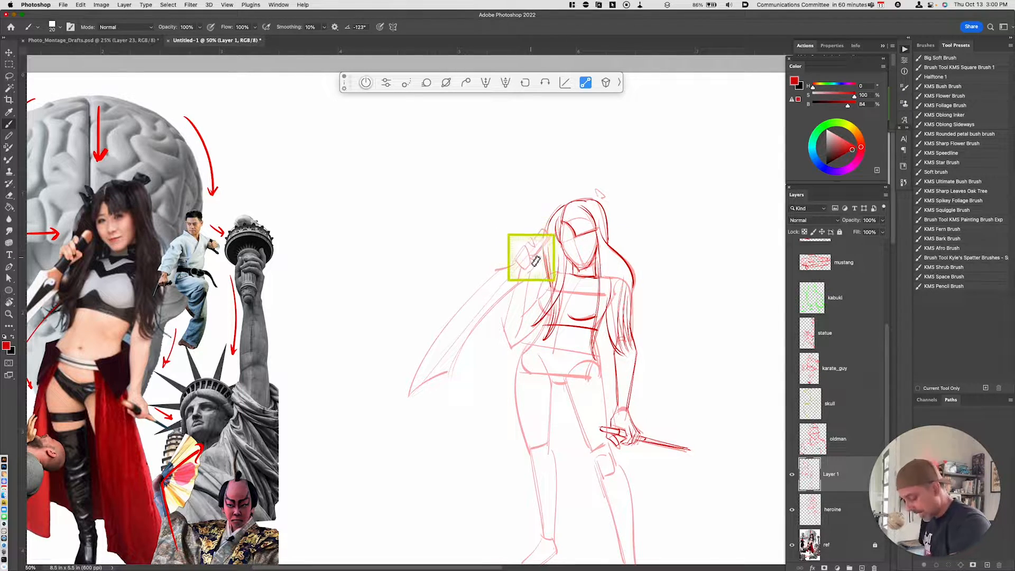
Step: Draw the raised hand's fingers gripping the sword handle and outline the raised forearm, with its cuff, down to the elbow
key(super+equal)
key(space)
drag(547, 328, 651, 352)
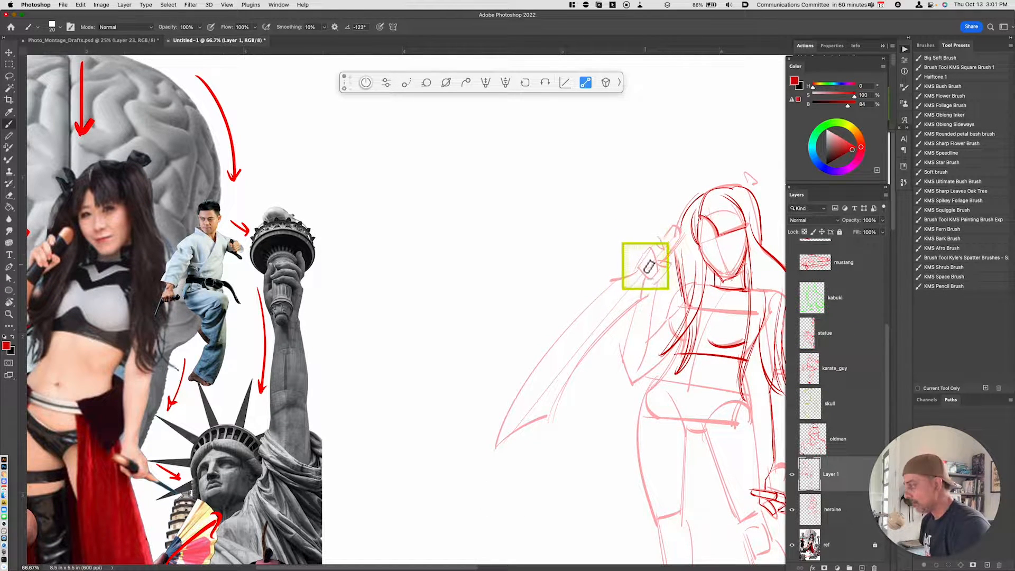
mouse_move(637, 257)
mouse_down()
mouse_move(636, 268)
mouse_move(642, 261)
mouse_up()
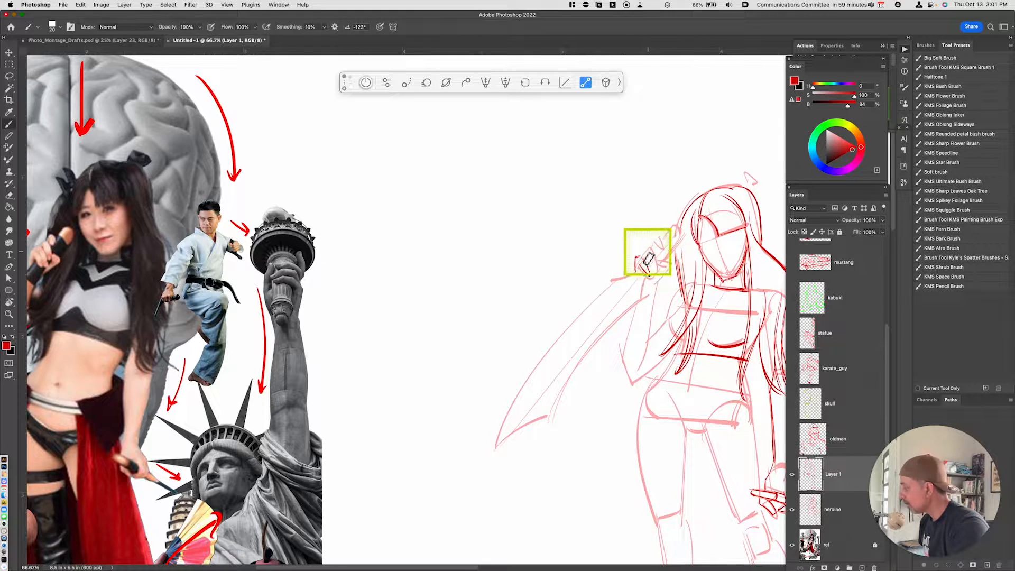
drag(644, 253, 640, 256)
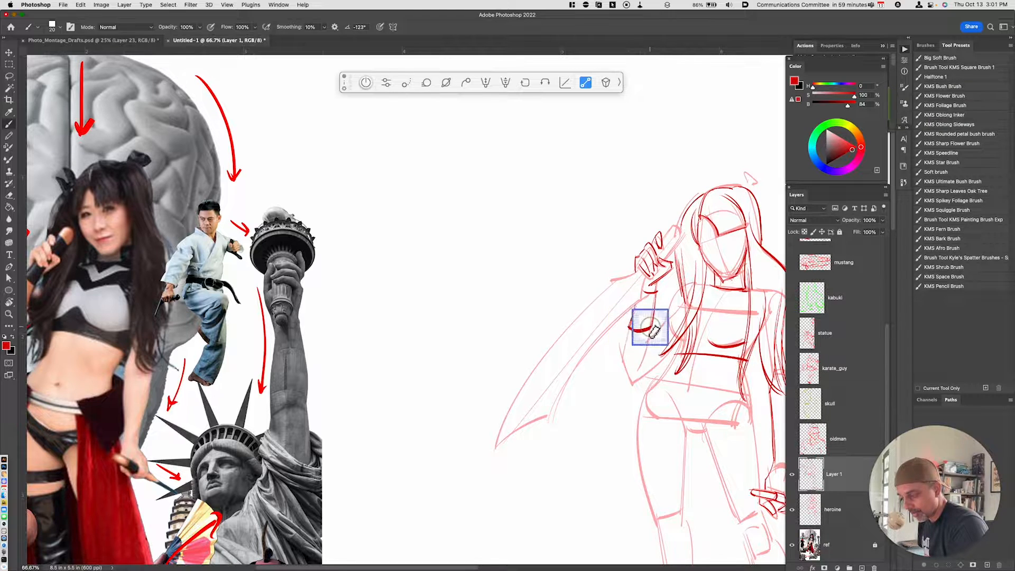
key(space)
drag(672, 356, 696, 379)
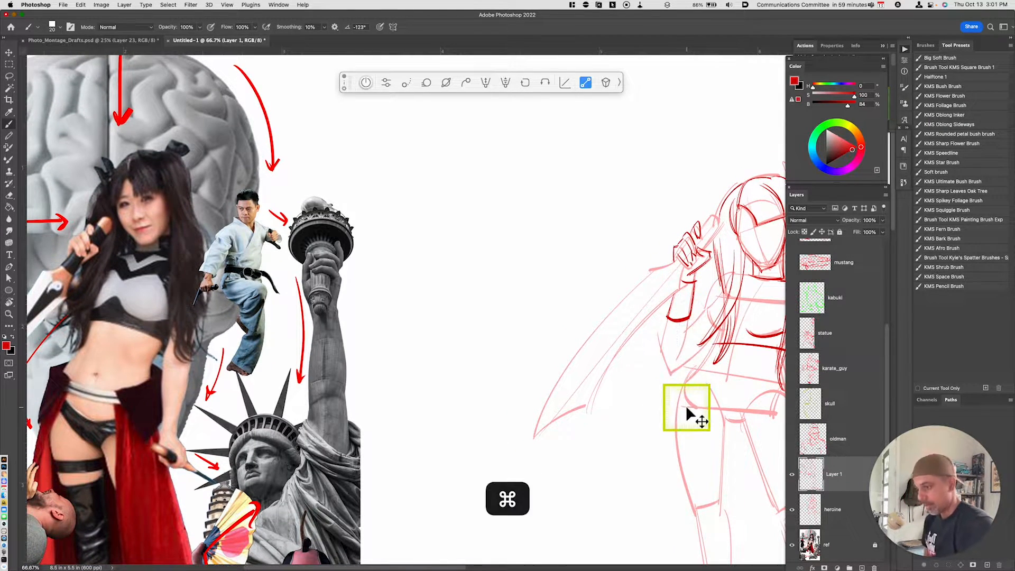
key(super+minus)
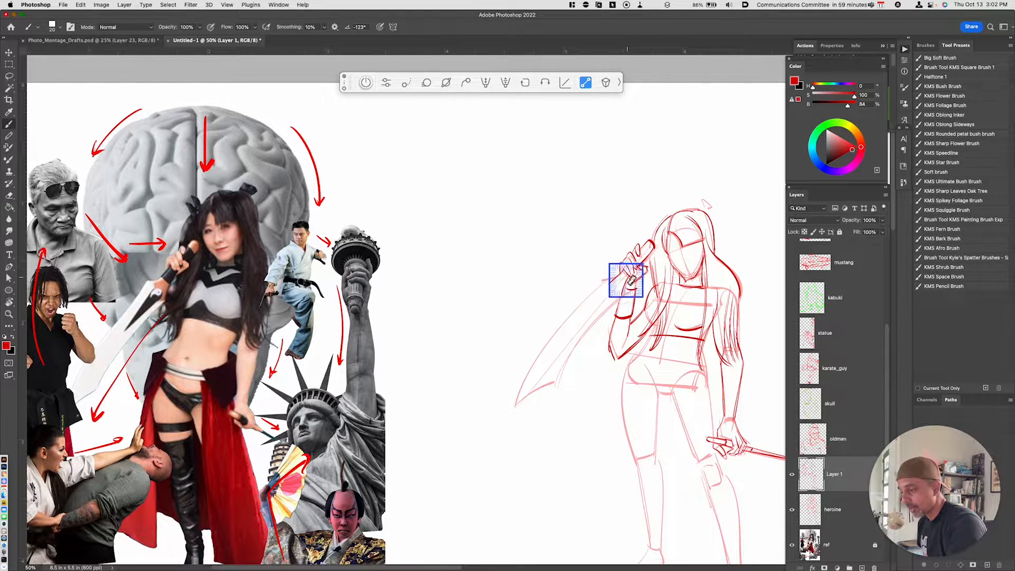
key(super+z)
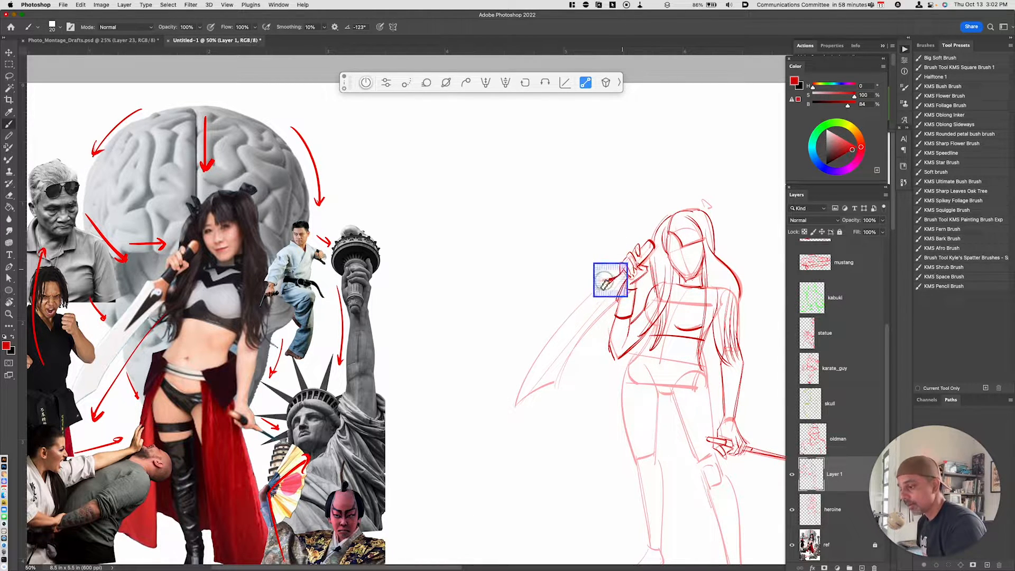
Step: Outline the large sword's blade from the guard to its angled tip and add the lengthwise line inside it
mouse_move(608, 279)
mouse_down()
mouse_move(537, 355)
mouse_move(517, 392)
mouse_up()
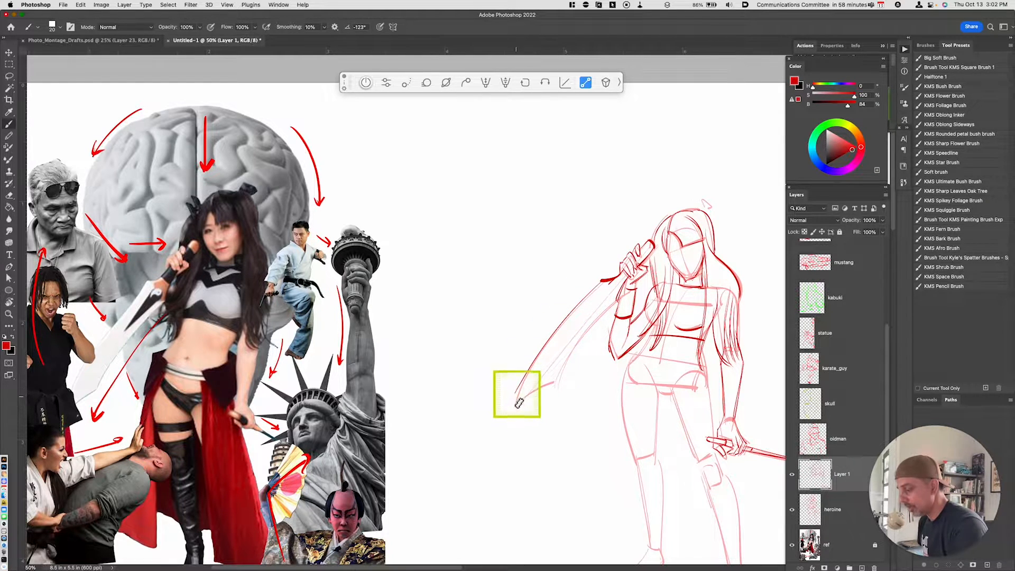
mouse_move(534, 370)
mouse_down()
mouse_move(516, 407)
mouse_move(554, 385)
mouse_up()
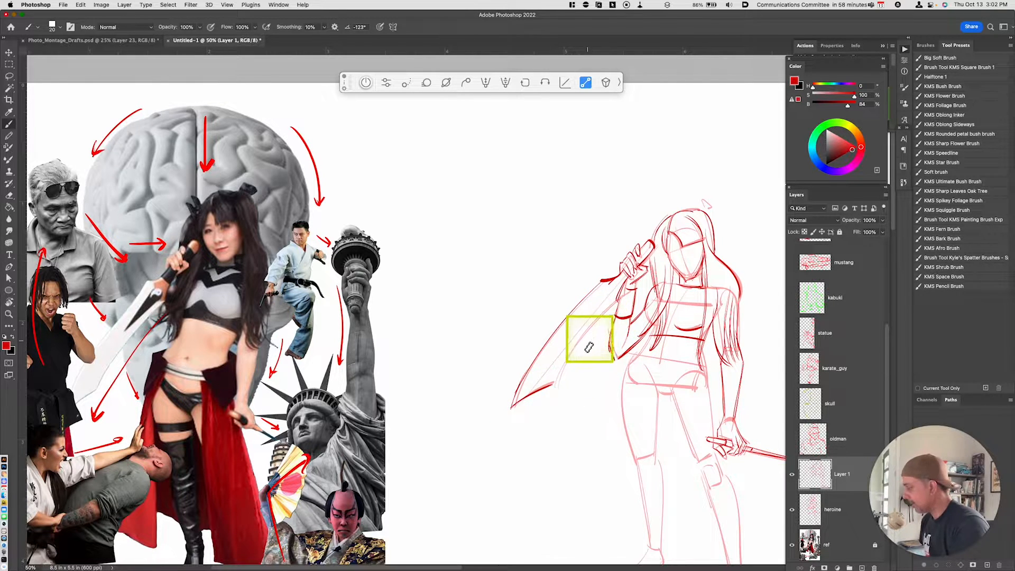
drag(614, 310, 559, 387)
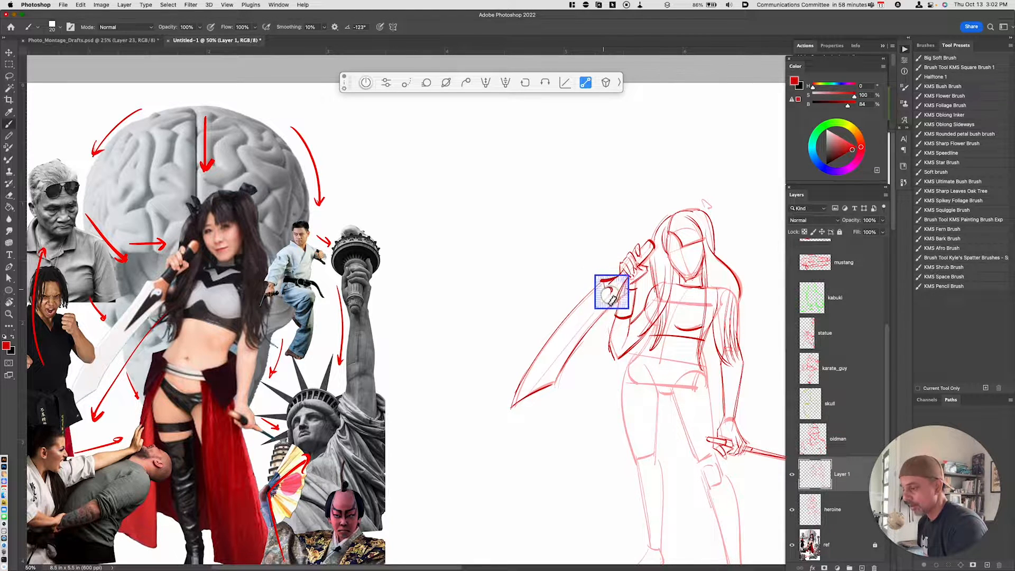
drag(606, 288, 564, 355)
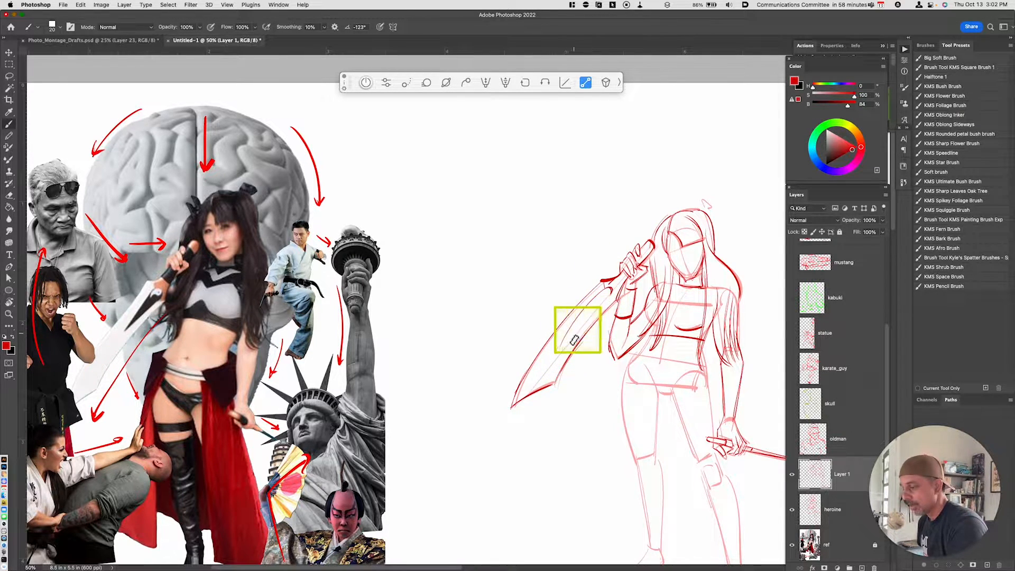
key(super+z)
mouse_move(601, 288)
mouse_down()
mouse_move(565, 346)
mouse_move(571, 333)
mouse_up()
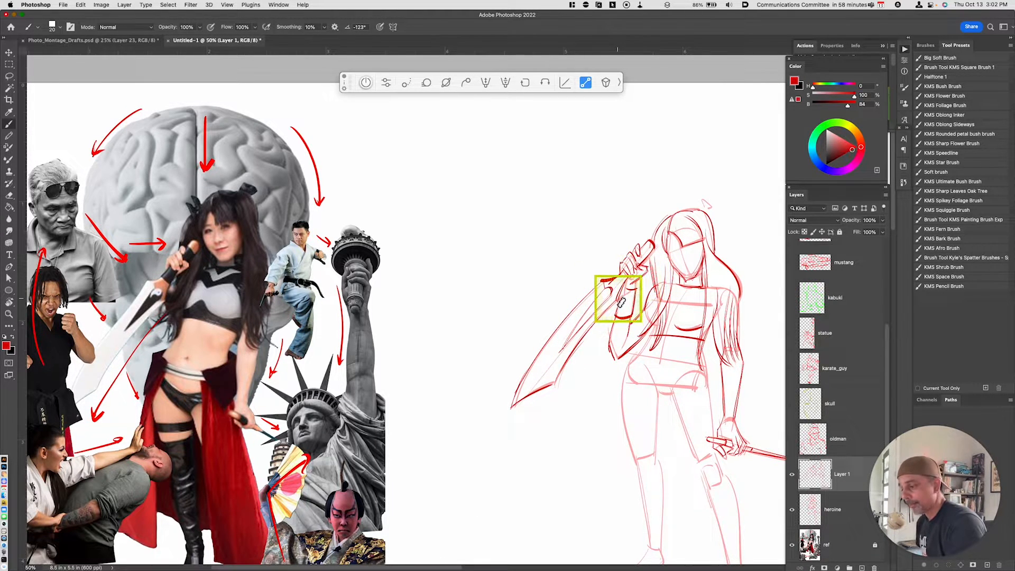
Step: Draw the ring at the base of the sword blade and refine the lines around the gripping hand and wrist
drag(615, 300, 616, 306)
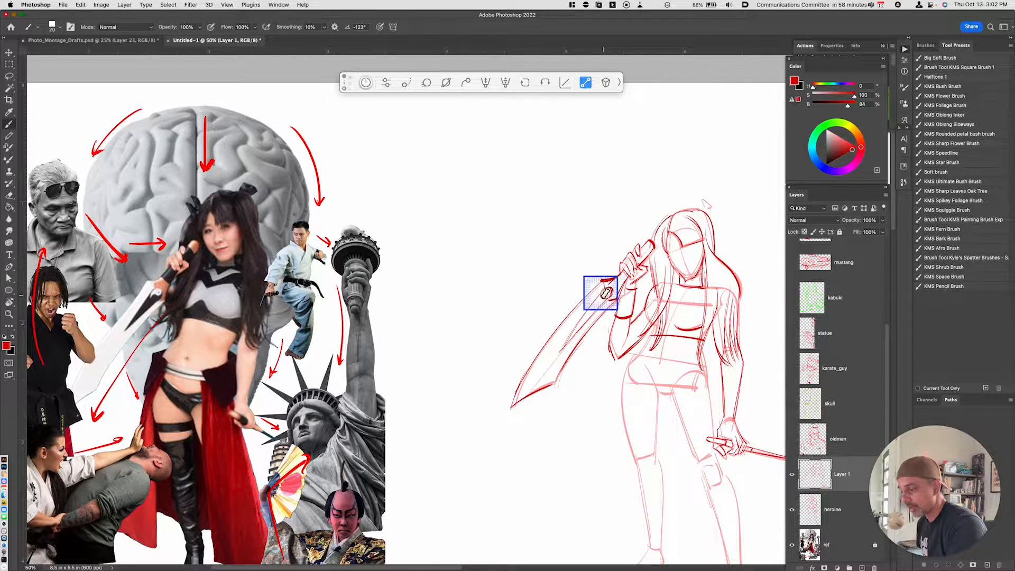
drag(629, 325, 623, 319)
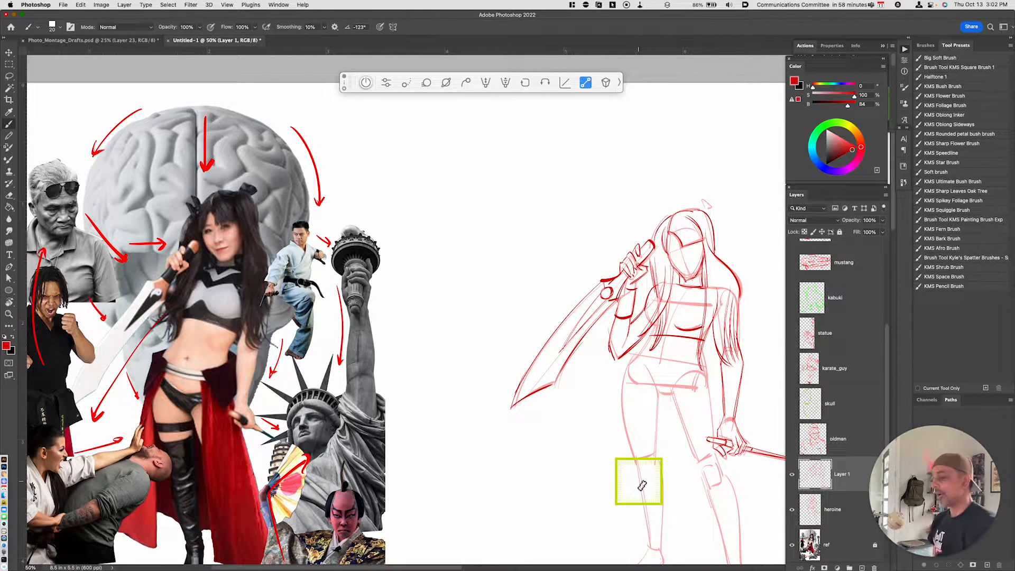
drag(632, 271, 634, 277)
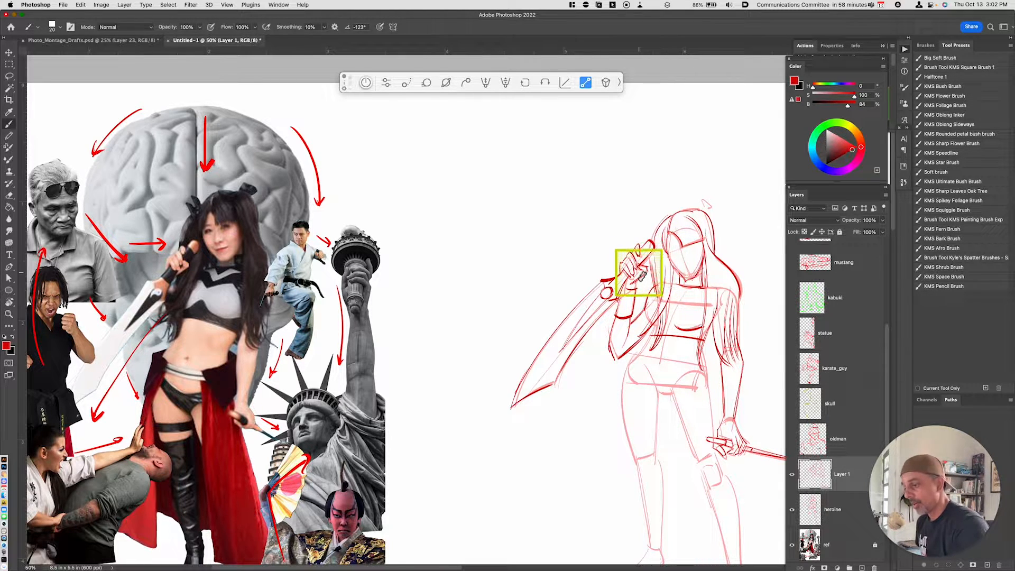
drag(637, 276, 630, 284)
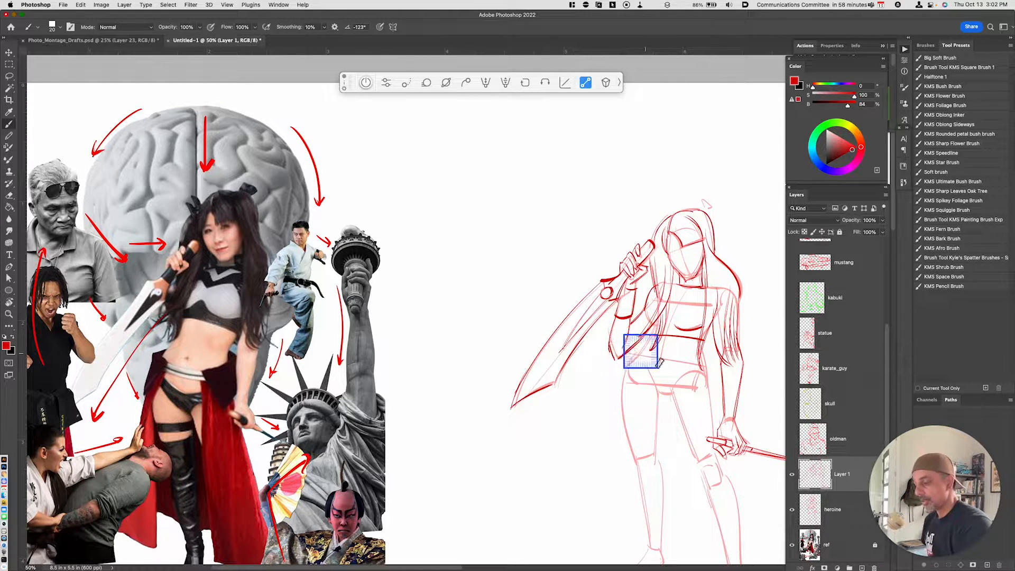
Step: Draw the belt lines across the waist and the curved leg openings of the briefs
key(space)
drag(670, 455, 647, 448)
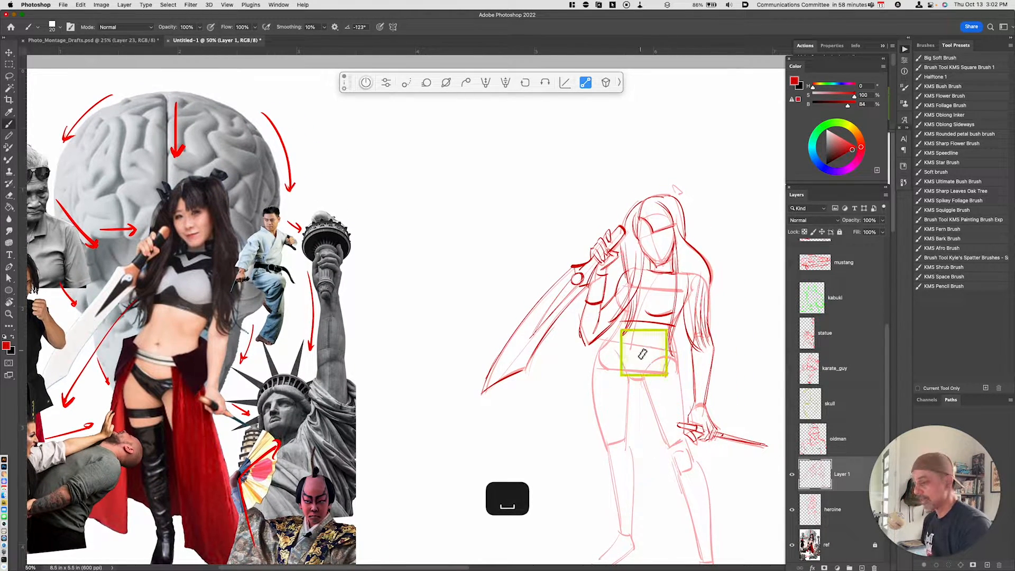
mouse_move(605, 353)
mouse_down()
mouse_move(655, 384)
mouse_move(669, 357)
mouse_move(646, 383)
mouse_move(682, 368)
mouse_move(680, 385)
mouse_move(706, 392)
mouse_up()
key(super+z)
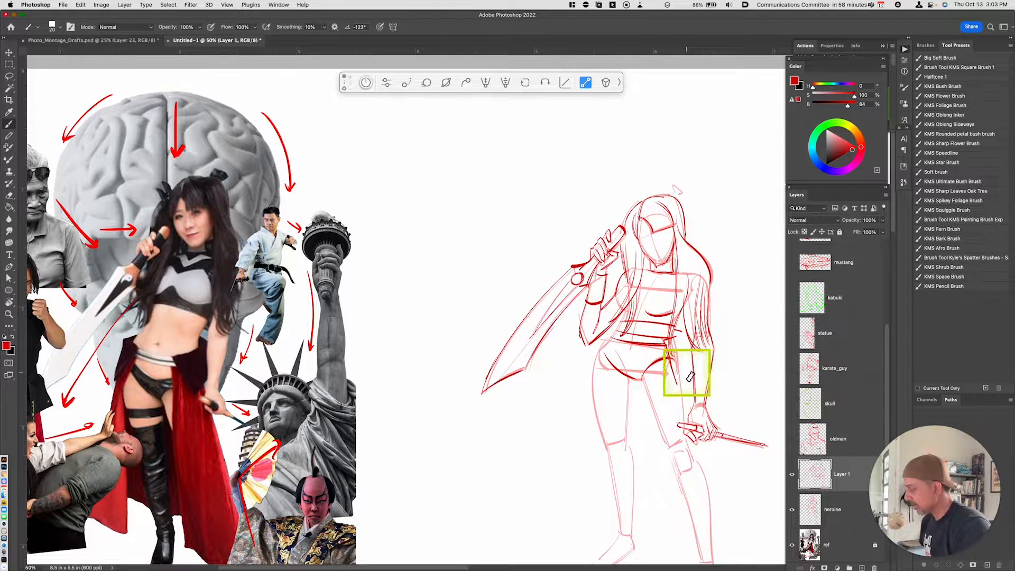
Step: Draw the short pointed cloth flaps hanging from the belt over both hips
drag(692, 368, 677, 387)
mouse_move(674, 330)
mouse_down()
mouse_move(698, 343)
mouse_move(661, 387)
mouse_move(633, 329)
mouse_move(609, 345)
mouse_move(623, 323)
mouse_move(594, 389)
mouse_up()
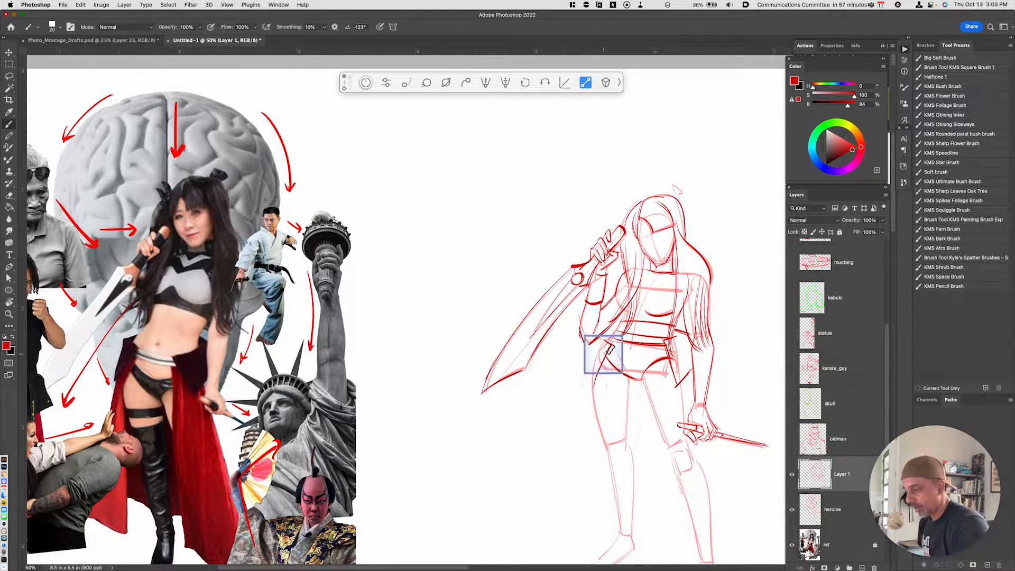
drag(617, 321, 599, 365)
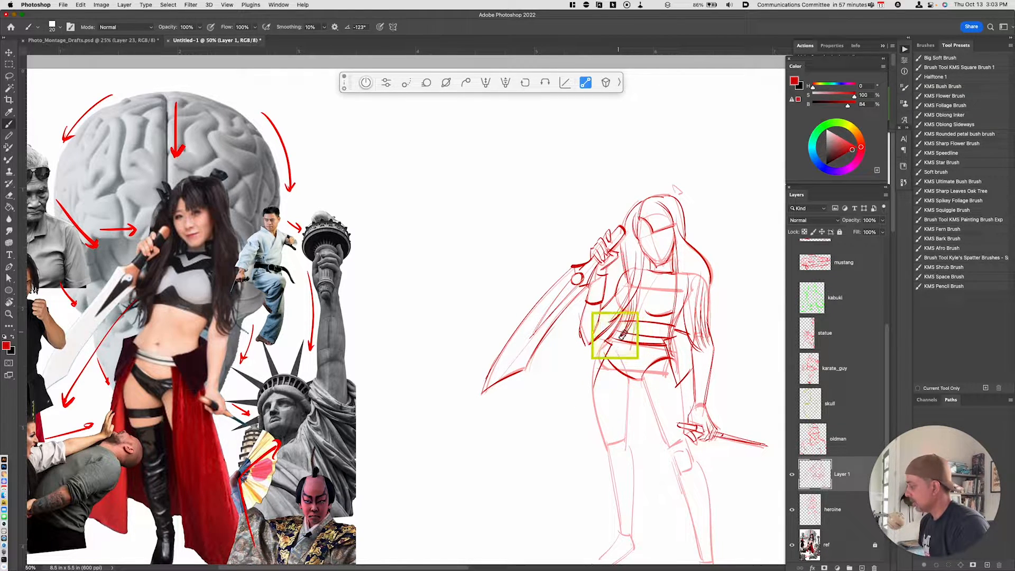
drag(600, 356, 594, 394)
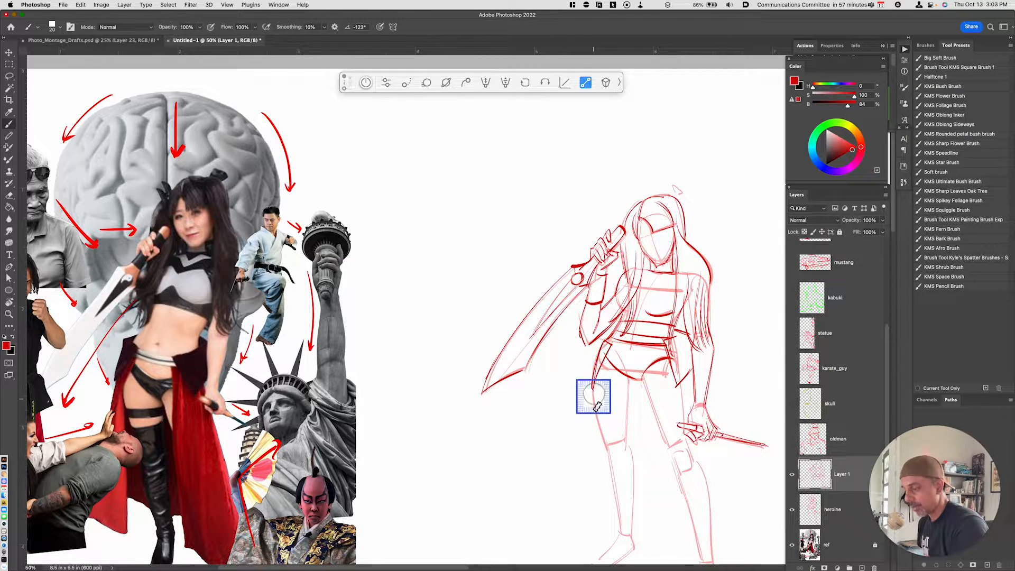
Step: Mark the nose and mouth with short strokes inside the face outline
mouse_move(647, 234)
mouse_down()
mouse_move(673, 233)
mouse_move(716, 248)
mouse_move(699, 245)
mouse_move(694, 230)
mouse_move(645, 244)
mouse_move(676, 233)
mouse_move(656, 251)
mouse_move(717, 253)
mouse_move(721, 267)
mouse_move(702, 281)
mouse_move(705, 262)
mouse_move(652, 264)
mouse_move(695, 260)
mouse_move(664, 250)
mouse_up()
key(super+z)
key(super+z)
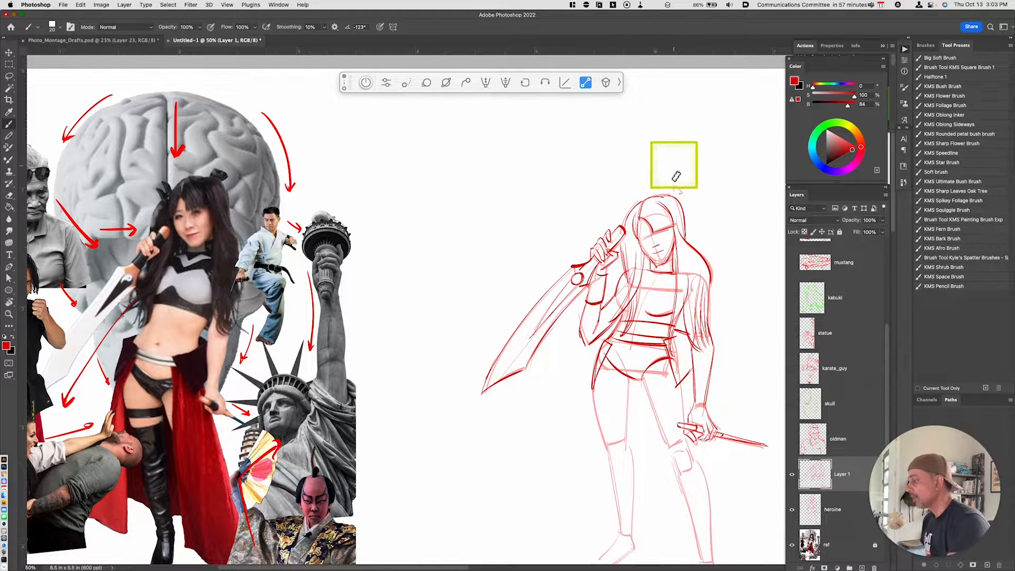
Step: Draw the hair ribbons on both sides of the top of the head
mouse_move(673, 193)
mouse_down()
mouse_move(736, 192)
mouse_move(681, 172)
mouse_move(629, 196)
mouse_move(631, 219)
mouse_move(624, 209)
mouse_move(636, 207)
mouse_move(617, 220)
mouse_up()
key(super+z)
key(super+z)
key(super+z)
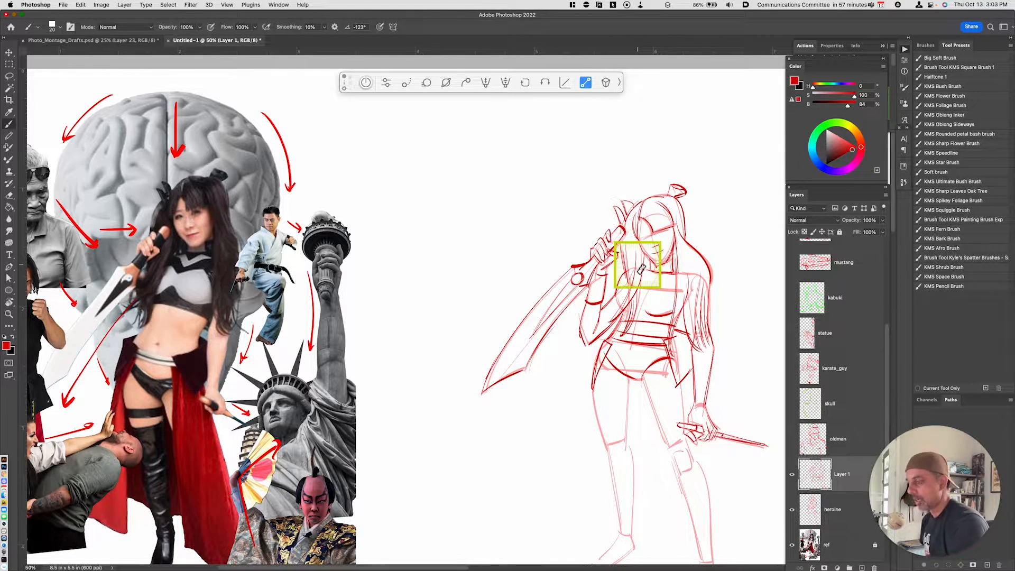
Step: Draw the long skirt panel's inner and outer edges from the hip to the ankle and its curved hem
key(space)
drag(704, 417, 680, 320)
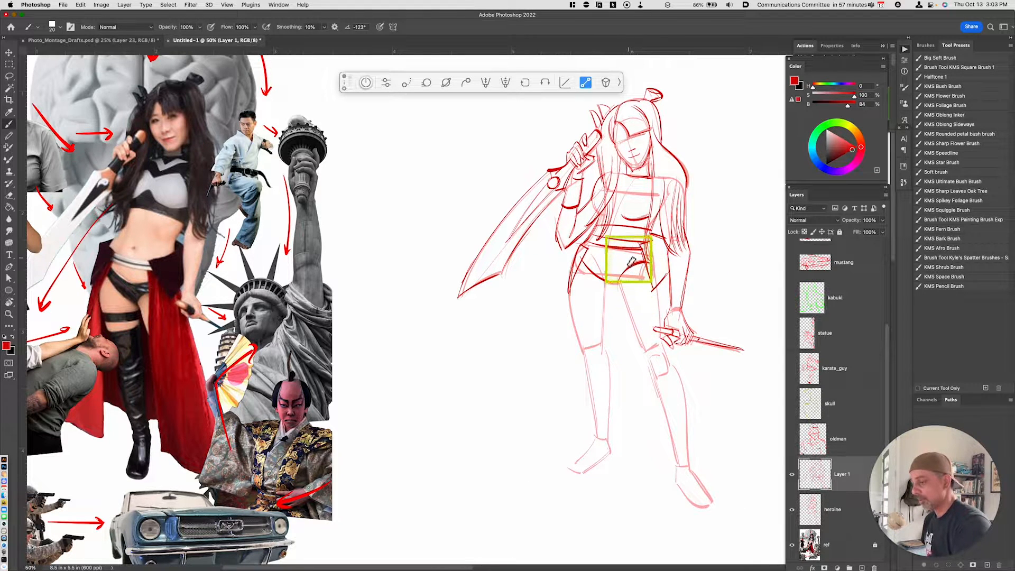
drag(633, 251, 642, 456)
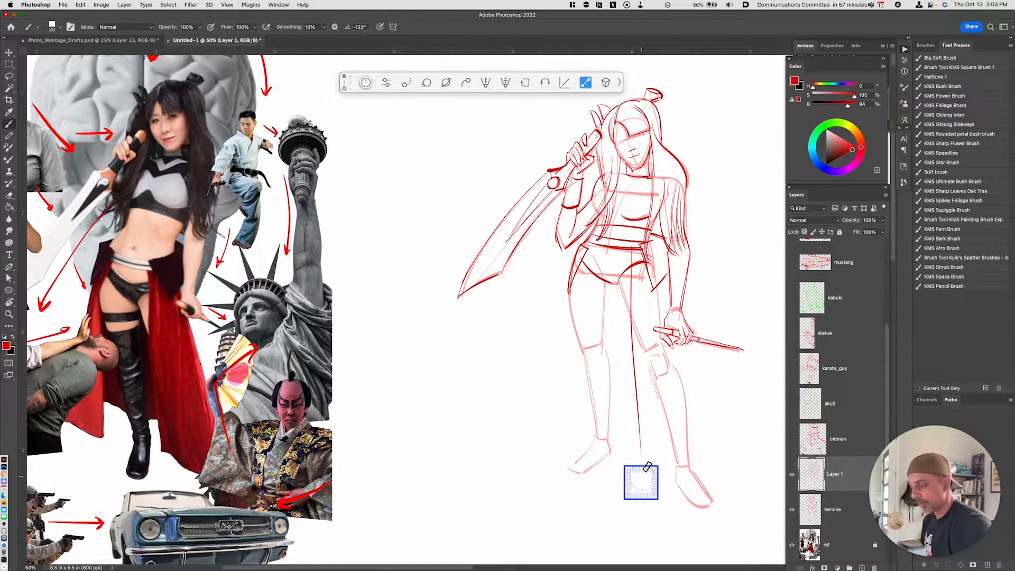
drag(630, 256, 636, 456)
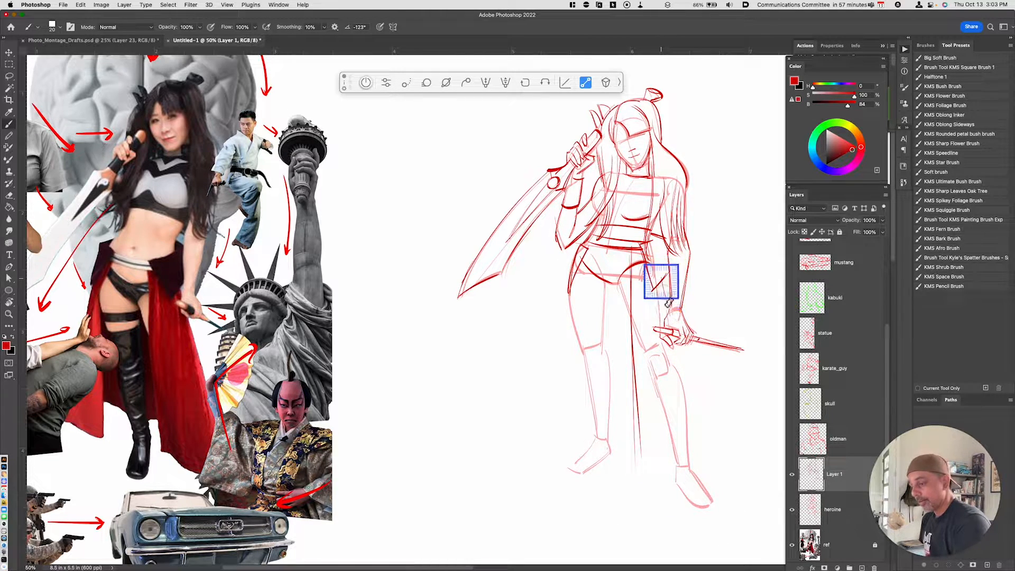
drag(682, 341, 695, 397)
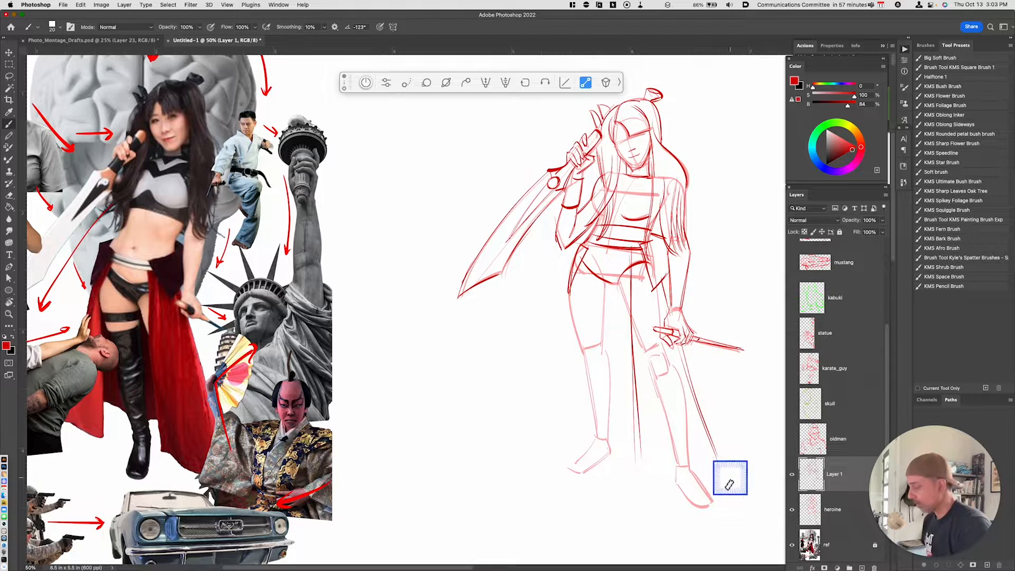
drag(633, 459, 718, 487)
Step: Add long fold lines down the skirt panel, reinforce its outer edge and draw the inner thigh line beside it
drag(682, 351, 728, 479)
drag(653, 343, 713, 492)
drag(657, 368, 703, 460)
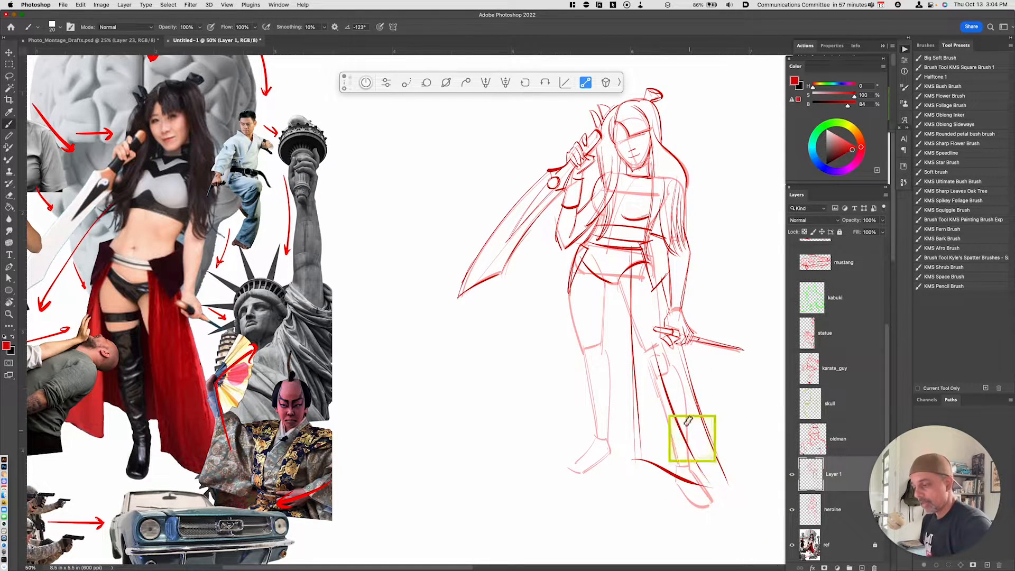
drag(619, 284, 684, 487)
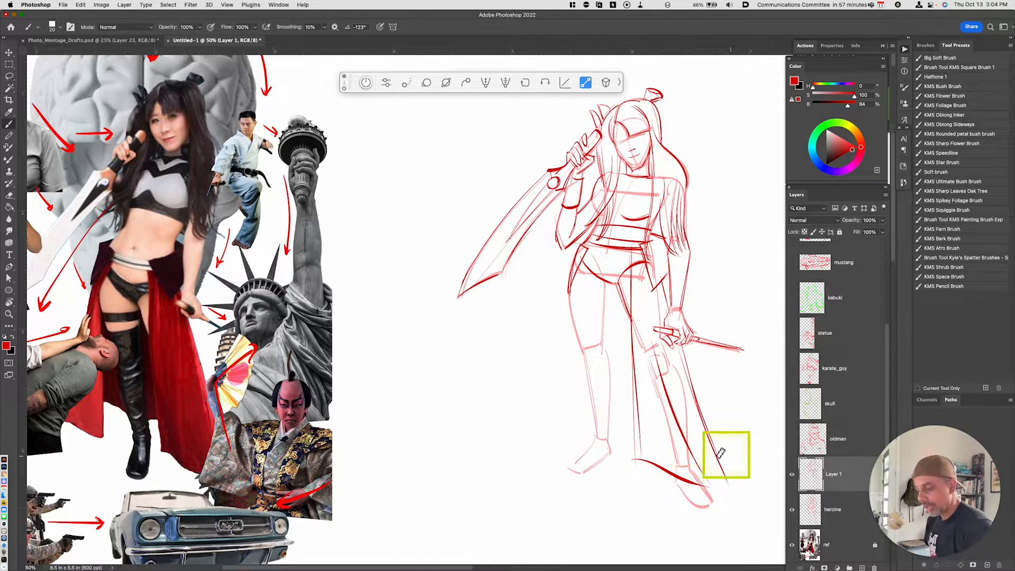
drag(658, 359, 722, 484)
drag(695, 421, 738, 506)
Step: Outline the foot emerging below the skirt panel's hem
drag(678, 468, 676, 481)
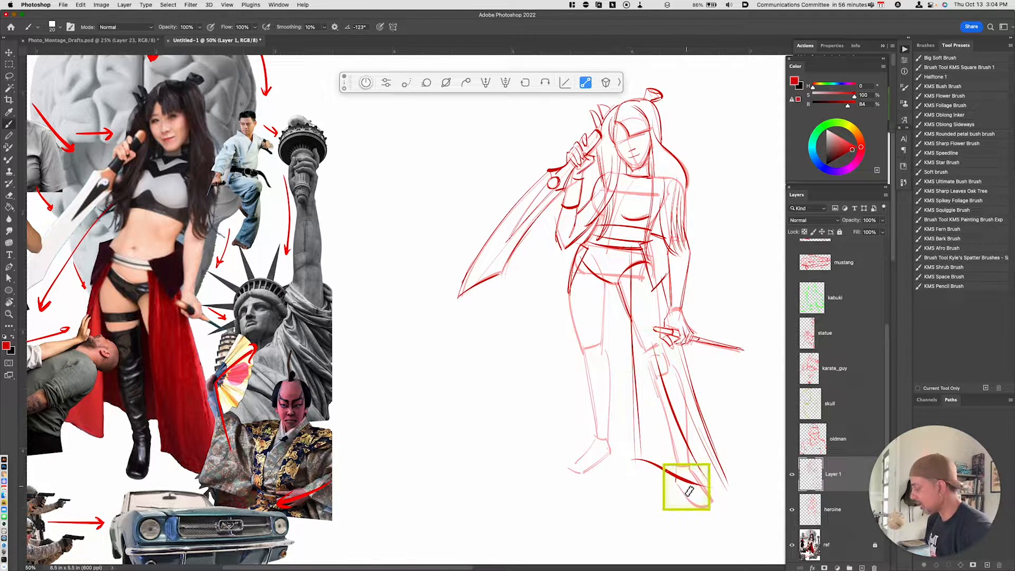
mouse_move(676, 481)
mouse_down()
mouse_move(681, 493)
mouse_move(717, 507)
mouse_up()
key(super+z)
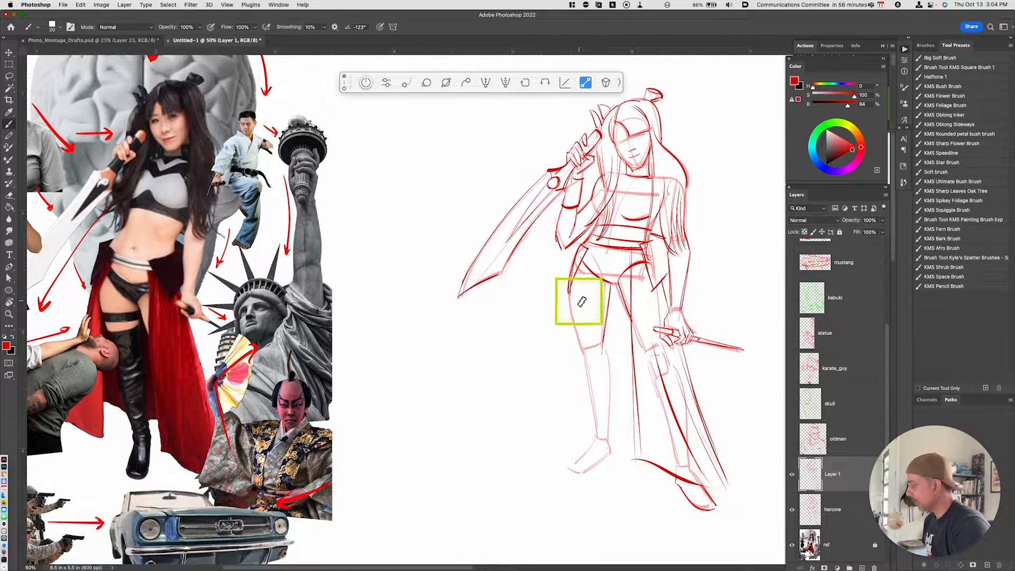
Step: Draw the exposed leg's outer thigh, a double-line thigh strap, and the boot's top edge and shaft wrinkles
drag(569, 286, 584, 350)
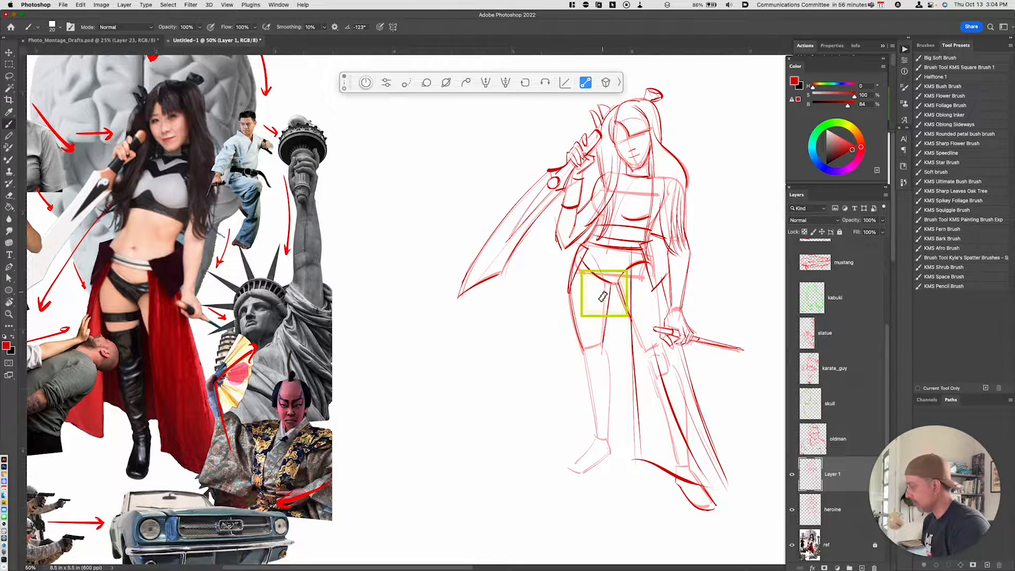
drag(572, 313, 612, 315)
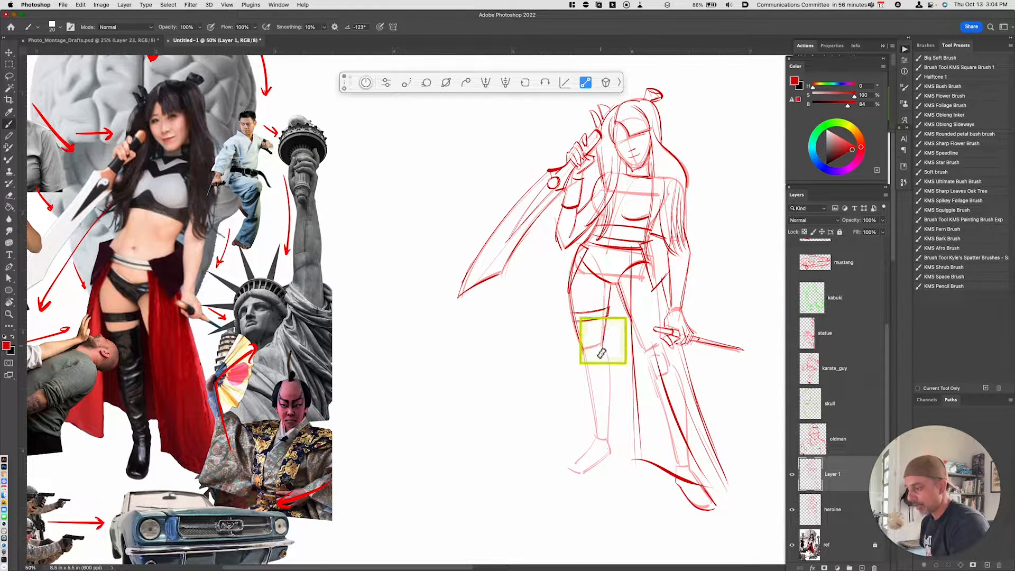
drag(578, 341, 596, 343)
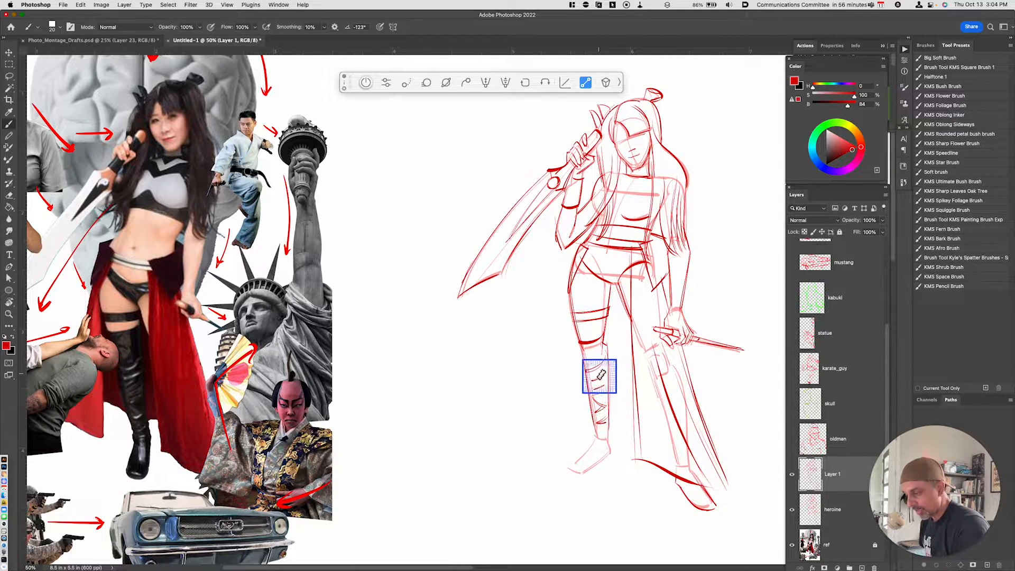
key(super+z)
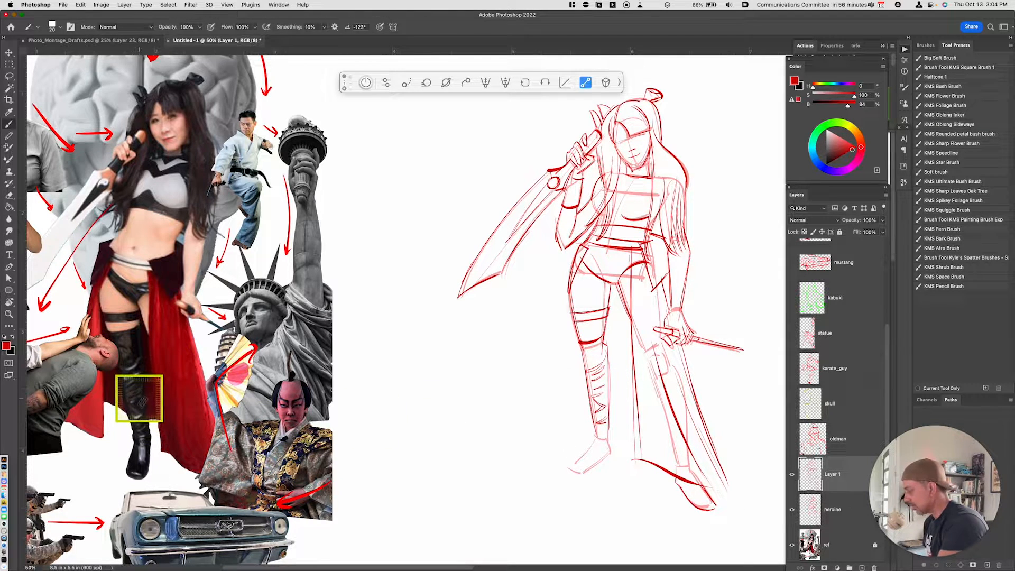
key(super+z)
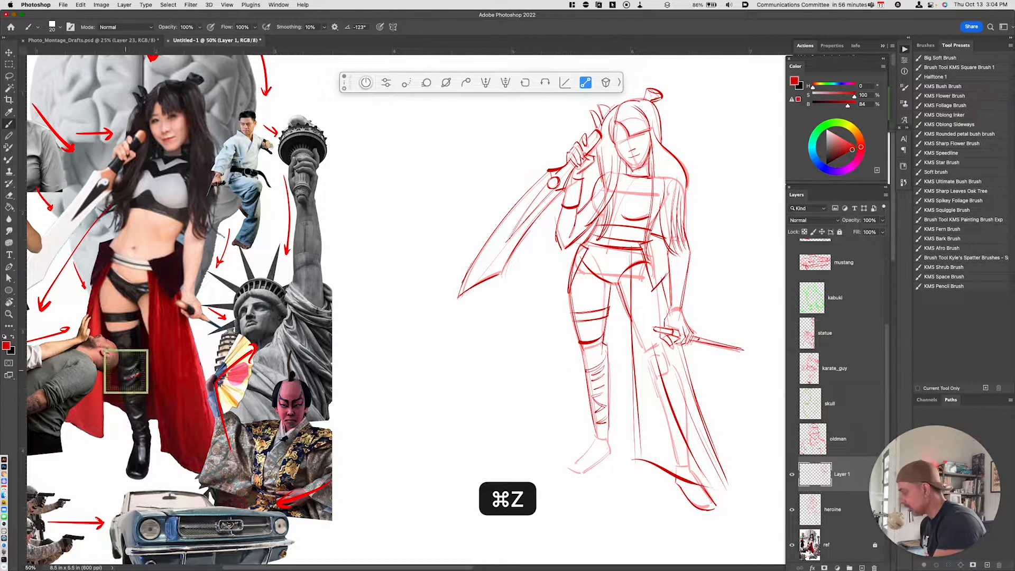
Step: Undo the last foot stroke and redraw the exposed leg's ankle and foot with its pointed toe
key(super+z)
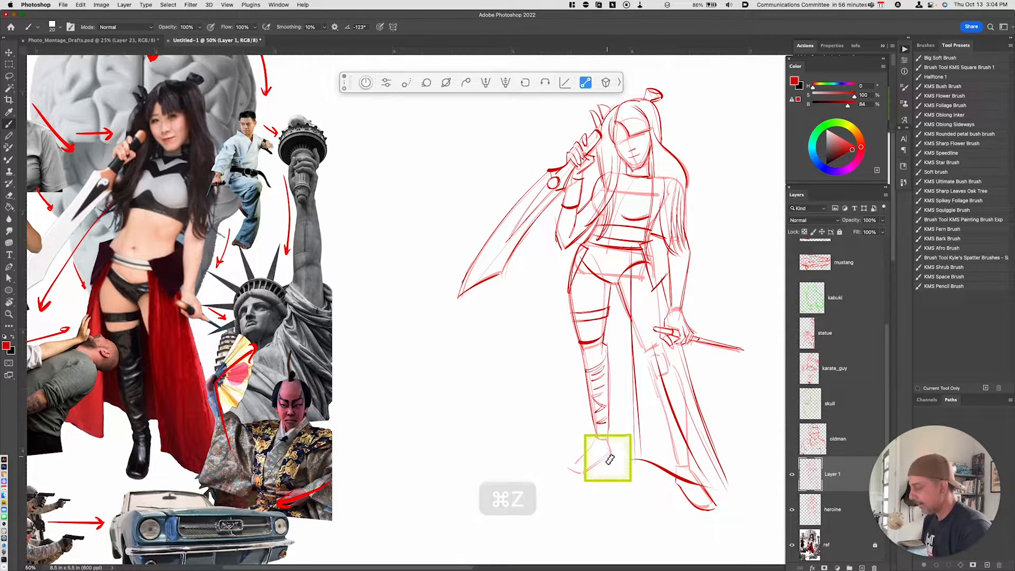
drag(611, 428, 608, 435)
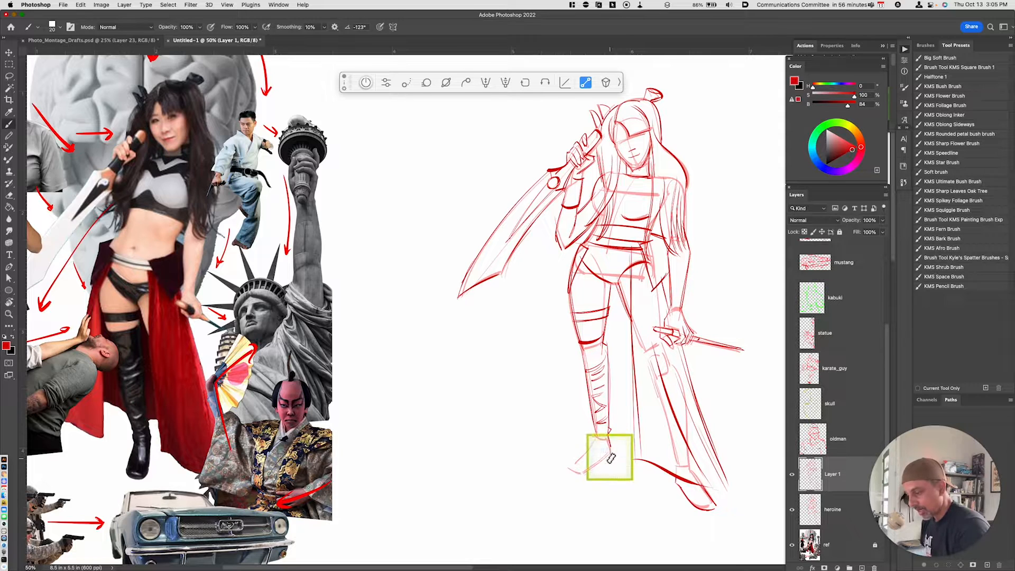
mouse_move(590, 446)
mouse_down()
mouse_move(594, 433)
mouse_move(573, 460)
mouse_move(586, 474)
mouse_move(582, 468)
mouse_move(611, 447)
mouse_move(582, 469)
mouse_up()
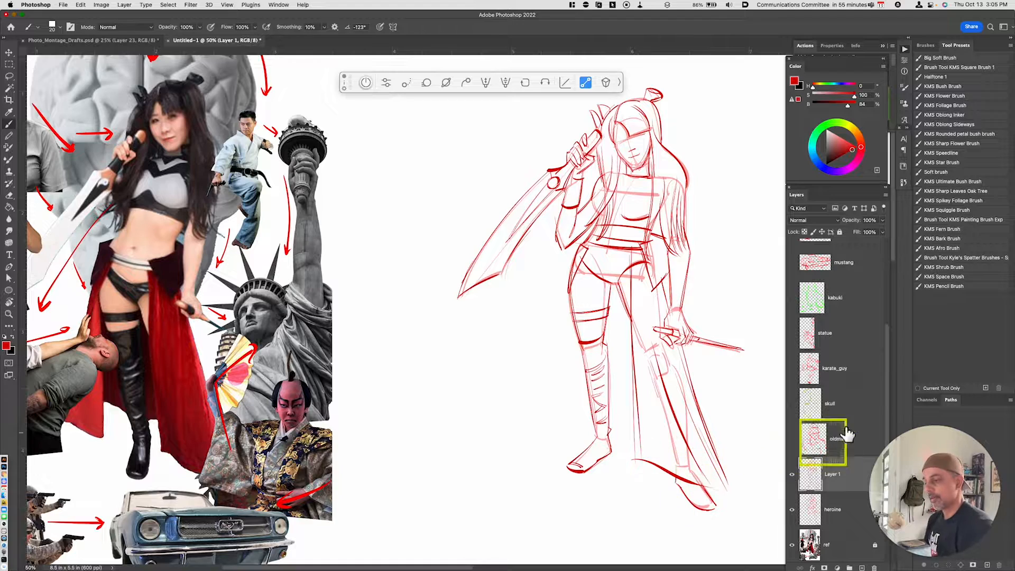
Step: Hide the heroine layer to examine the refined line work on its own, and show it again
click(793, 510)
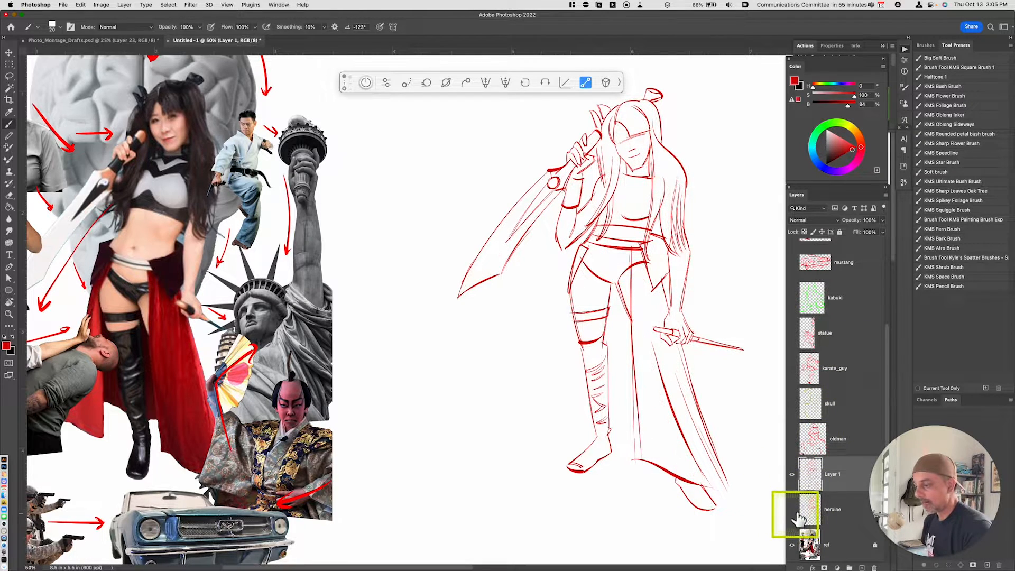
key(space)
drag(678, 460, 630, 471)
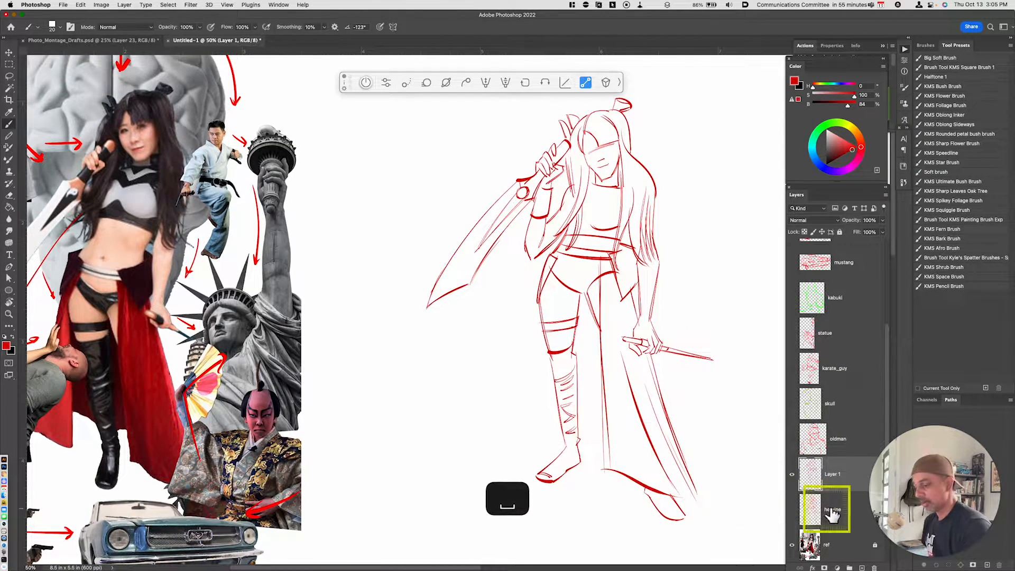
click(793, 510)
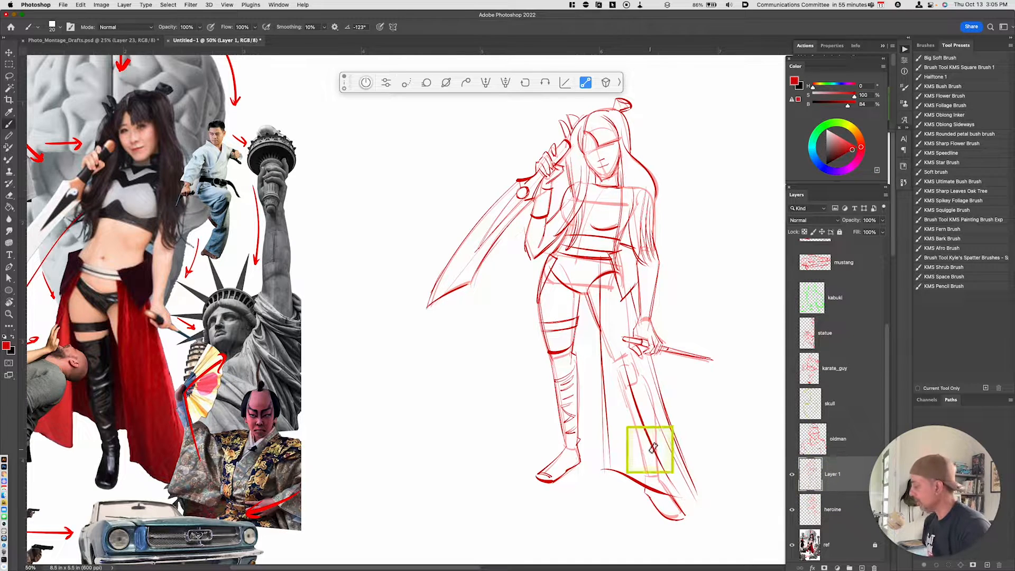
Step: Draw the second skirt panel behind the exposed leg, with its slanted outer edge, inner fold lines and hem
mouse_move(546, 257)
mouse_down()
mouse_move(490, 446)
mouse_move(507, 439)
mouse_move(495, 442)
mouse_move(539, 445)
mouse_up()
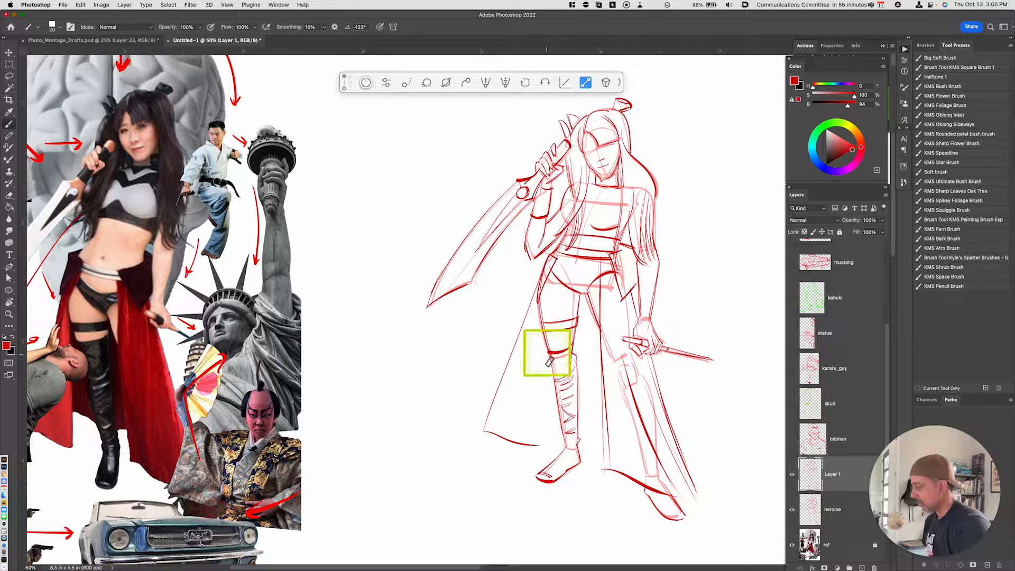
mouse_move(544, 290)
mouse_down()
mouse_move(548, 465)
mouse_move(540, 446)
mouse_move(605, 439)
mouse_up()
drag(544, 429, 608, 441)
drag(578, 294, 588, 294)
Step: Hide the heroine layer and refine the lowered hand's thumb and fingers around the dagger handle
key(super+minus)
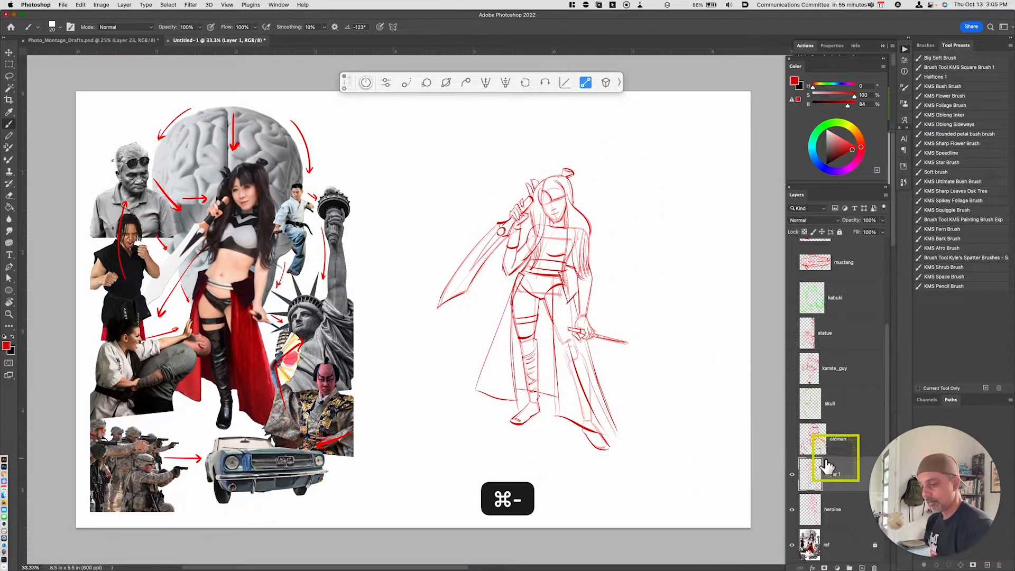
key(space)
drag(635, 429, 634, 453)
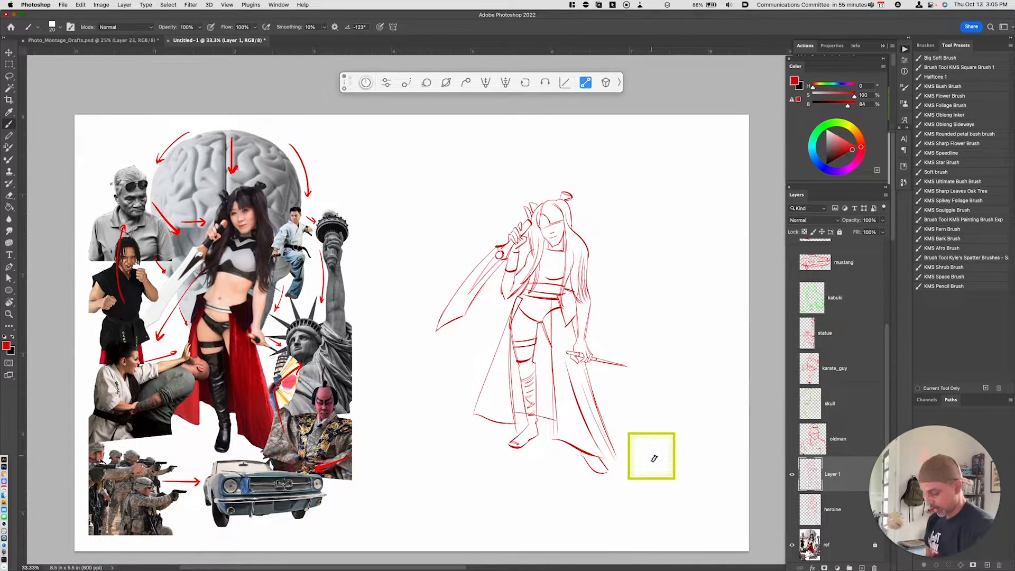
key(super+equal)
key(super+equal)
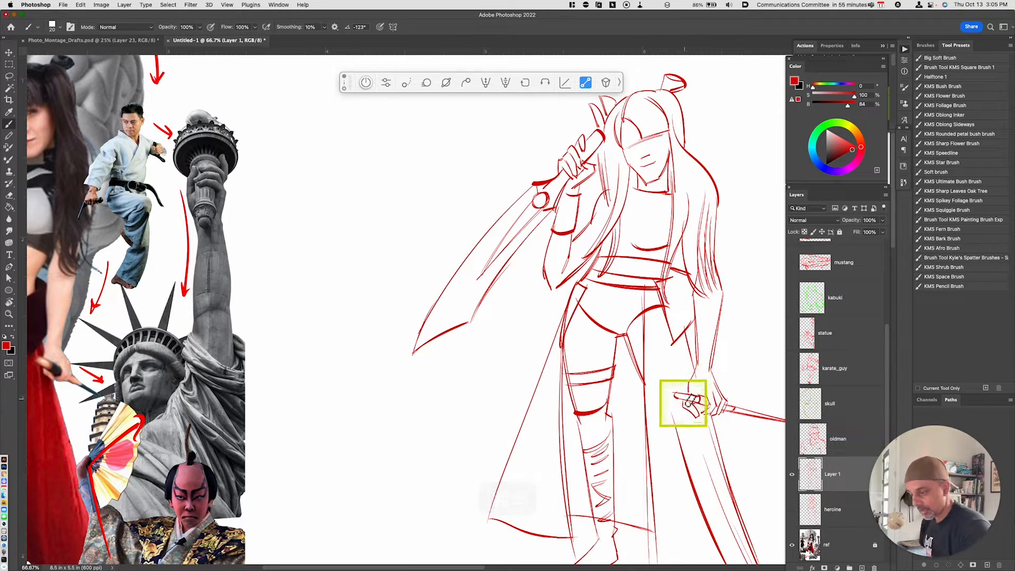
key(space)
mouse_move(688, 420)
mouse_down()
mouse_move(705, 426)
mouse_move(707, 382)
mouse_move(710, 392)
mouse_up()
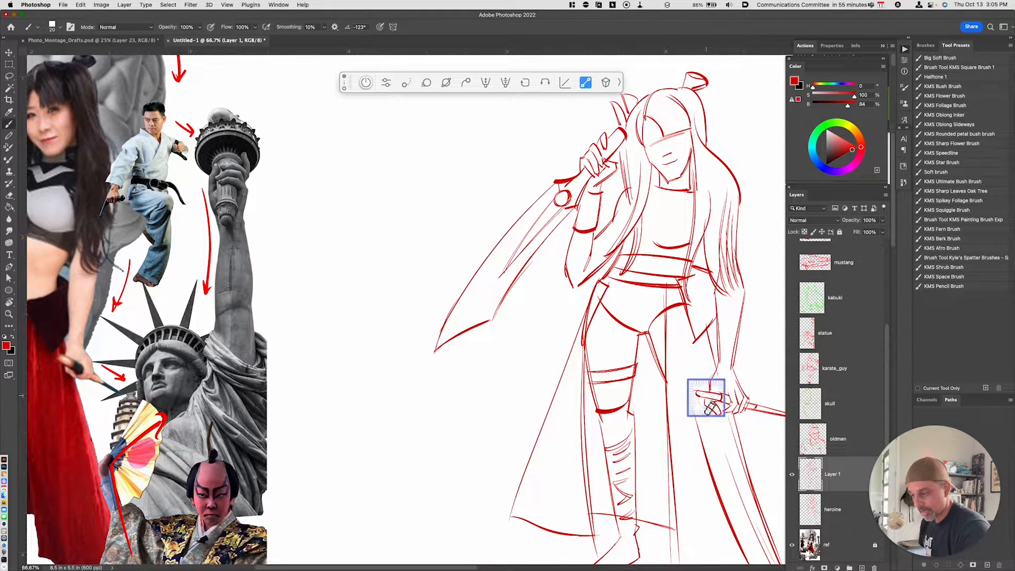
key(l)
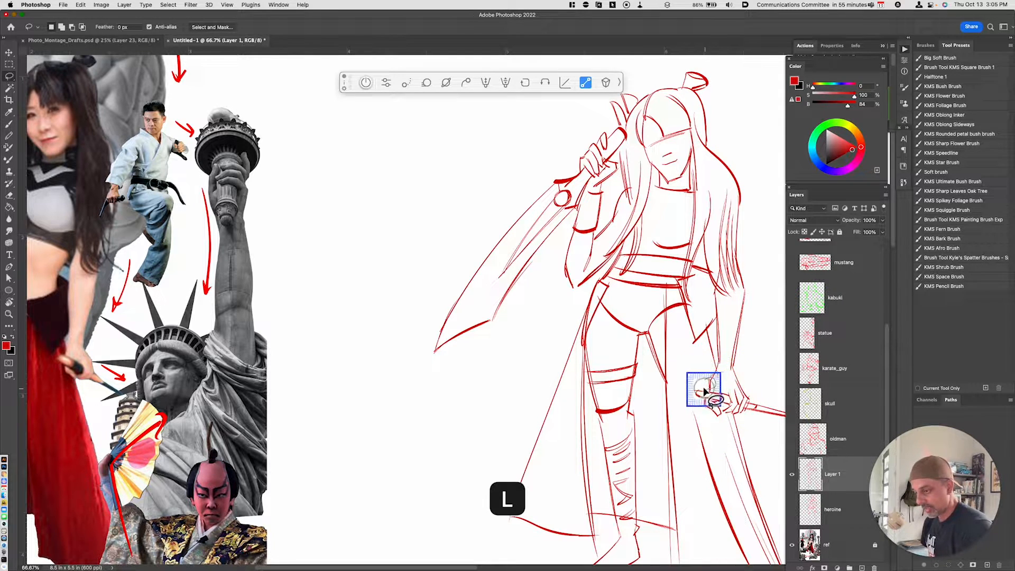
key(b)
mouse_move(716, 363)
mouse_down()
mouse_move(705, 392)
mouse_move(712, 407)
mouse_up()
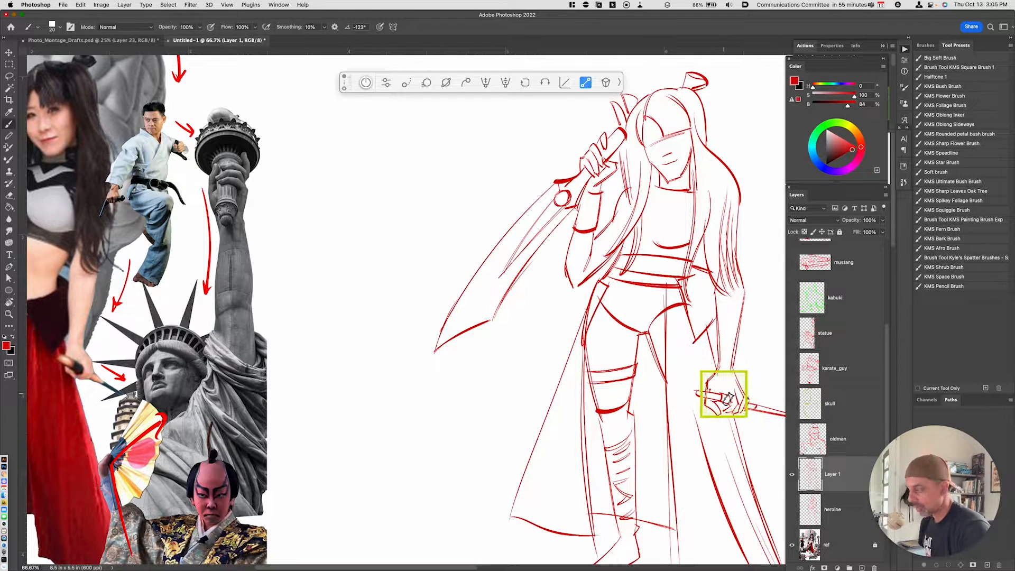
drag(713, 392, 729, 410)
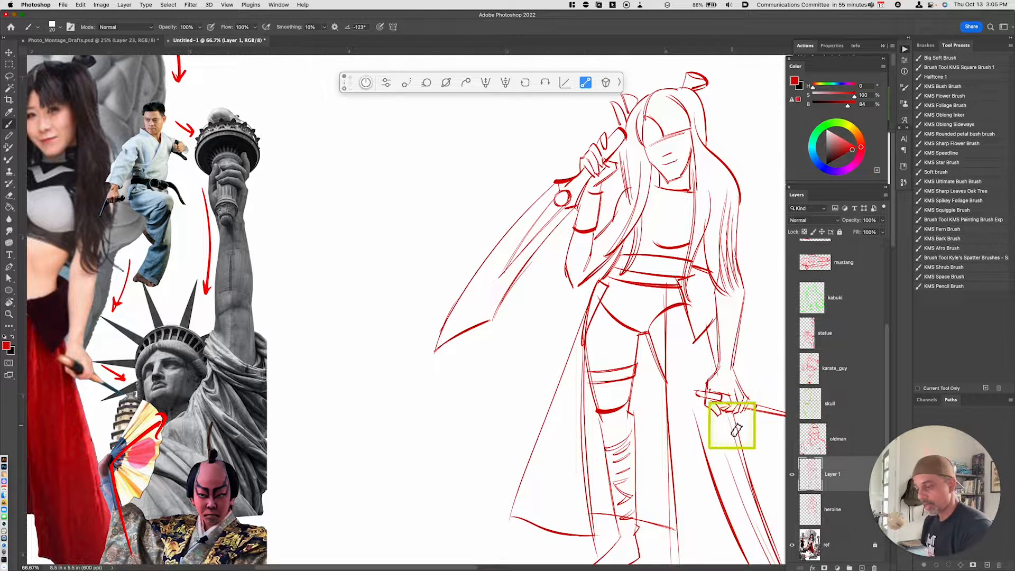
key(l)
key(b)
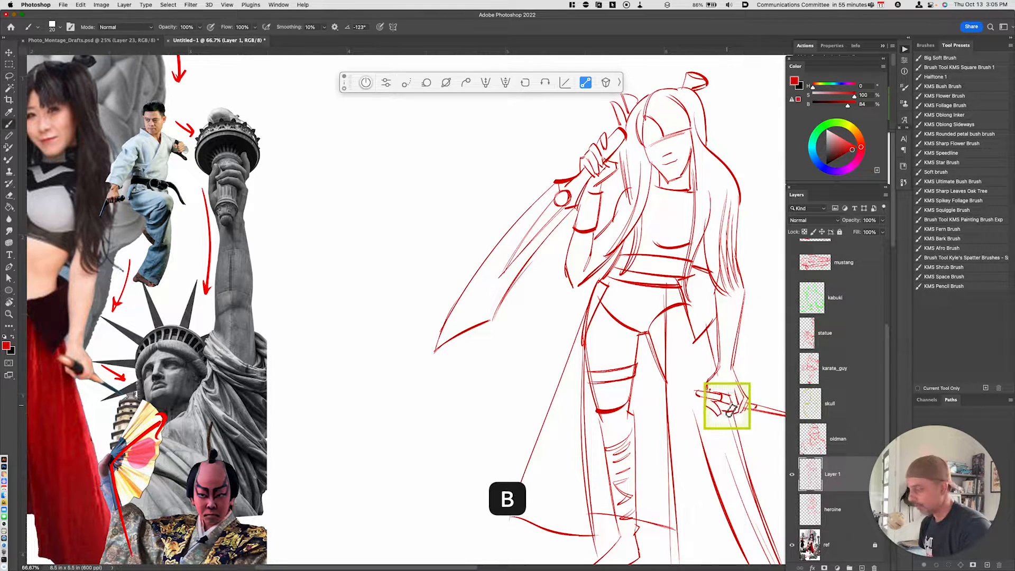
mouse_move(728, 407)
mouse_down()
mouse_move(760, 423)
mouse_move(699, 398)
mouse_move(729, 406)
mouse_up()
Step: Show the heroine layer again and move the refined figure on Layer 1 toward the canvas's right edge
key(super+minus)
key(super+minus)
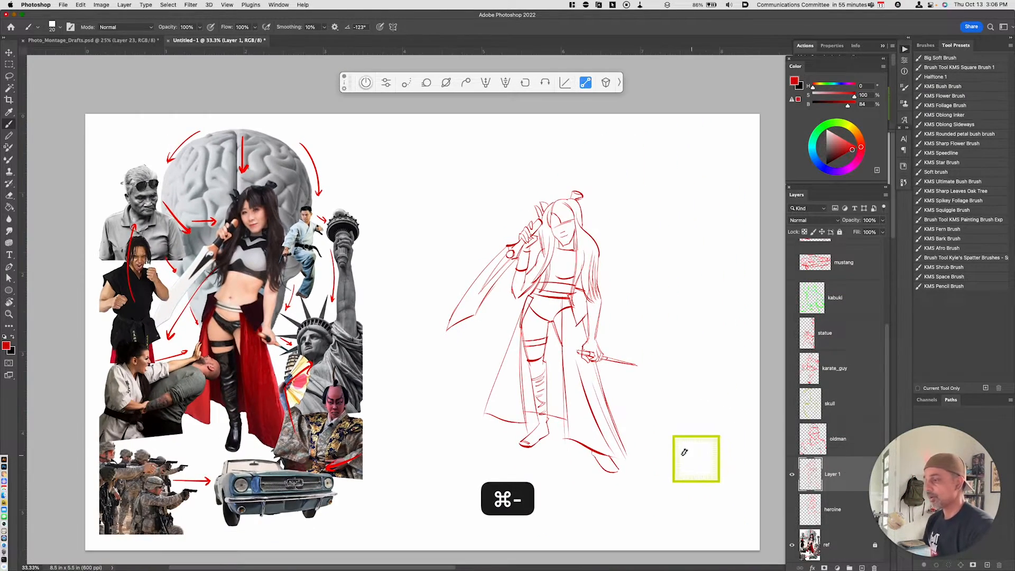
key(space)
drag(613, 445, 616, 433)
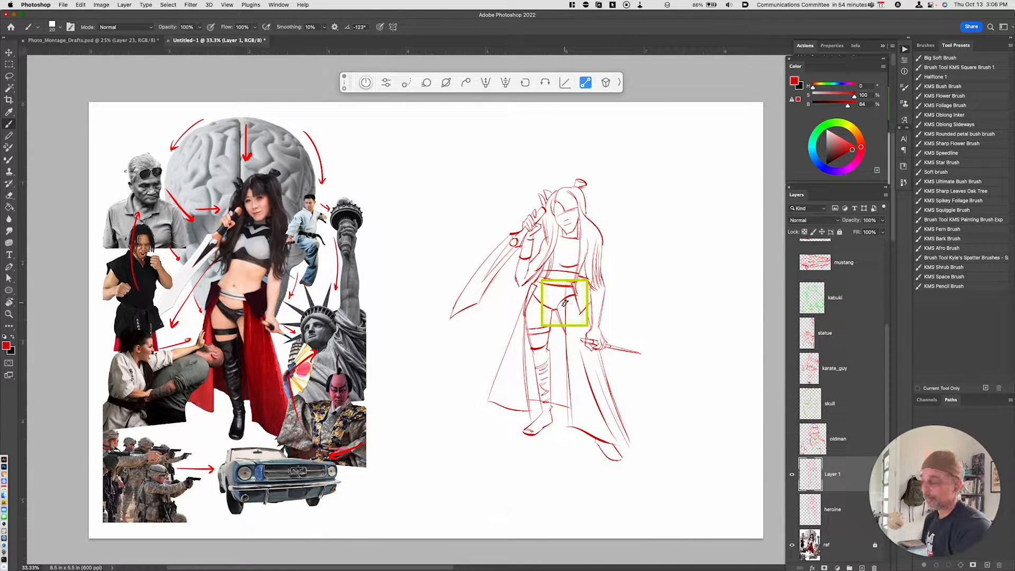
click(792, 509)
key(v)
drag(626, 418, 725, 419)
Step: Move the heroine rough sketch left so it stands beside the refined figure, and set its layer opacity to 100%
click(827, 510)
key(v)
drag(656, 457, 594, 458)
click(809, 475)
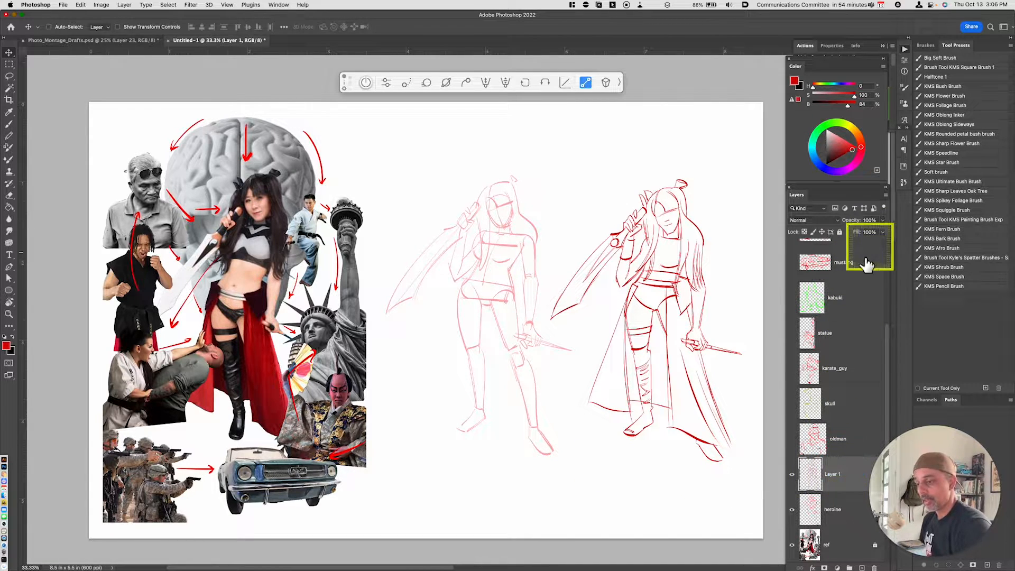
click(840, 509)
drag(860, 230, 906, 236)
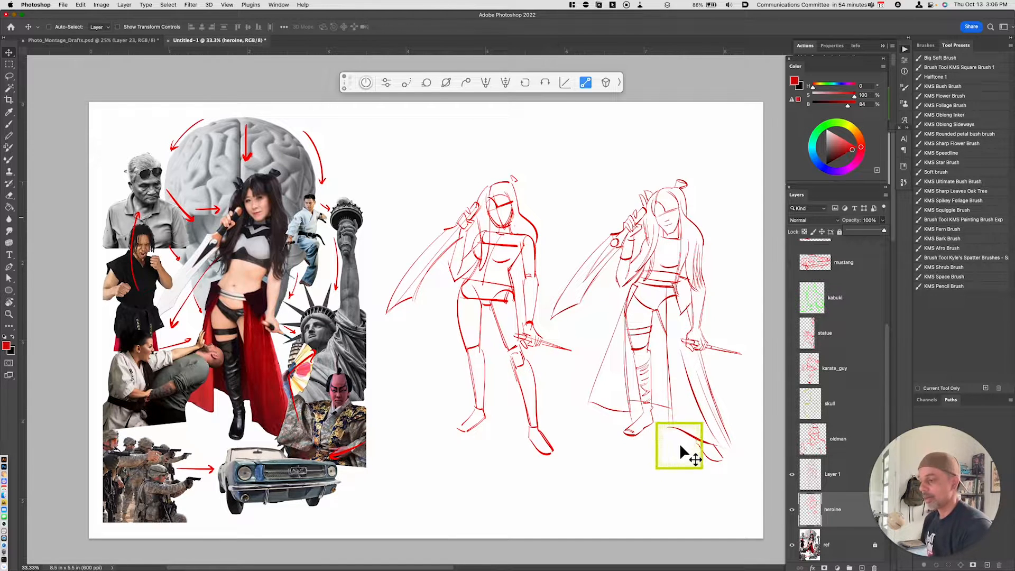
Step: On Layer 1, add short contour strokes at the refined figure's waist sides and shoulder
click(846, 476)
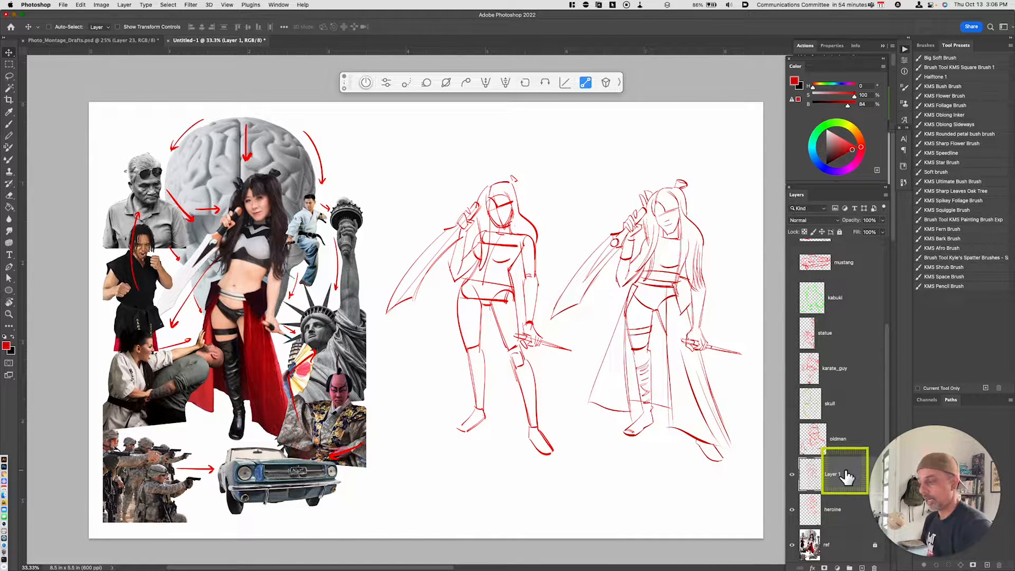
key(b)
drag(643, 256, 649, 271)
mouse_move(643, 264)
mouse_down()
mouse_move(682, 262)
mouse_move(647, 259)
mouse_move(653, 306)
mouse_move(665, 258)
mouse_move(645, 258)
mouse_move(652, 245)
mouse_move(633, 306)
mouse_up()
drag(688, 267, 692, 280)
drag(650, 217, 662, 229)
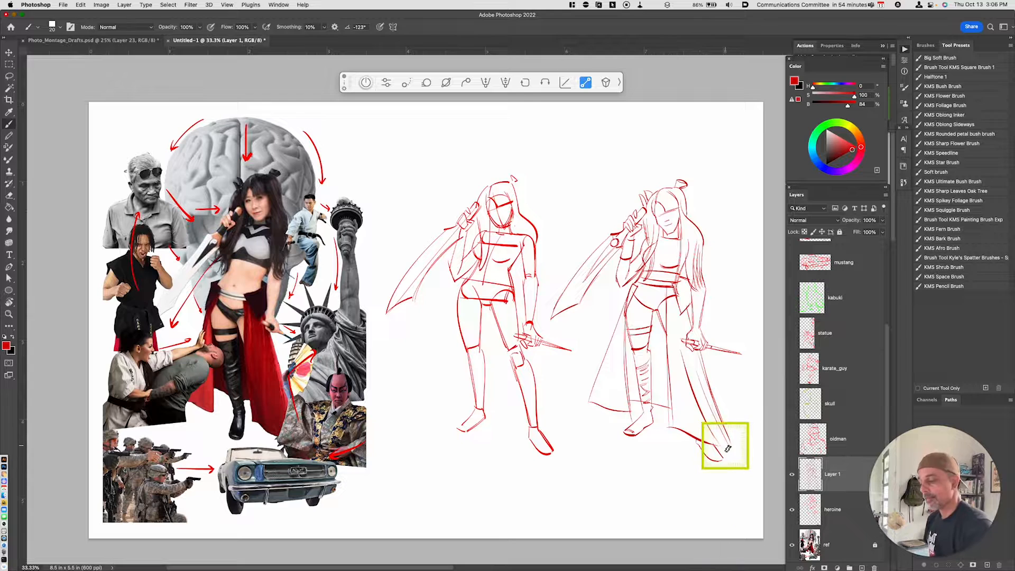
Step: Close the long skirt panel's outer hem corner and touch up the area around the exposed leg's boot
drag(719, 443, 732, 446)
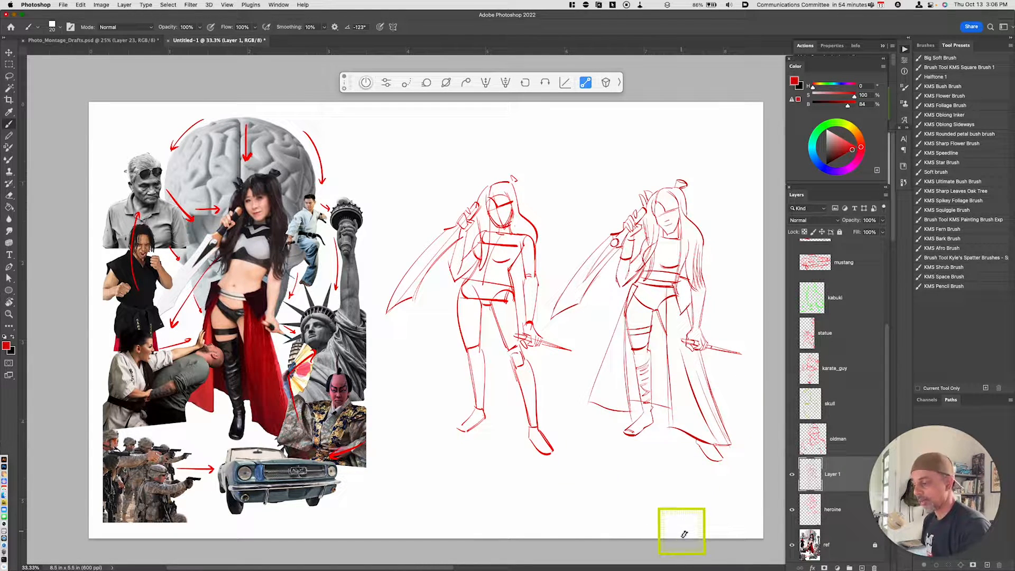
mouse_move(650, 346)
mouse_down()
mouse_move(633, 361)
mouse_move(632, 349)
mouse_move(639, 381)
mouse_up()
key(super+z)
drag(657, 442, 659, 444)
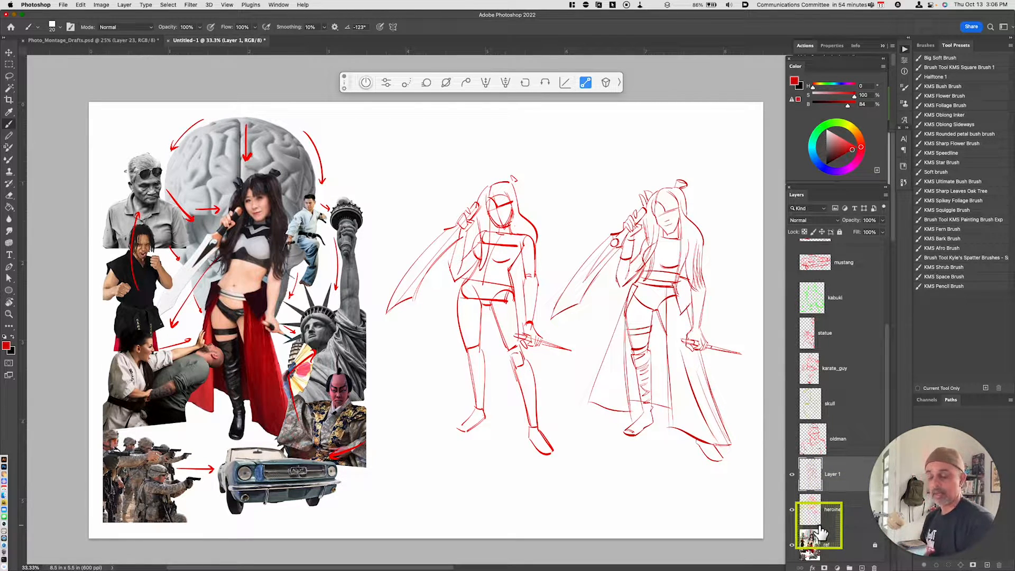
Step: Lower Layer 1's opacity to 40% and create a new layer above it
key(space)
mouse_move(709, 490)
mouse_down()
mouse_move(651, 494)
mouse_move(662, 499)
mouse_up()
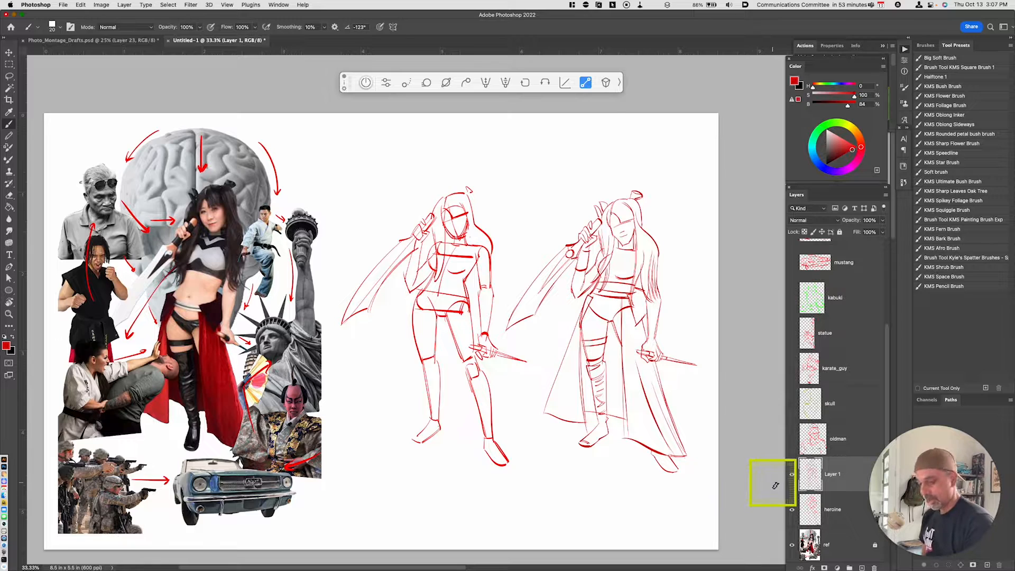
key(v)
key(4)
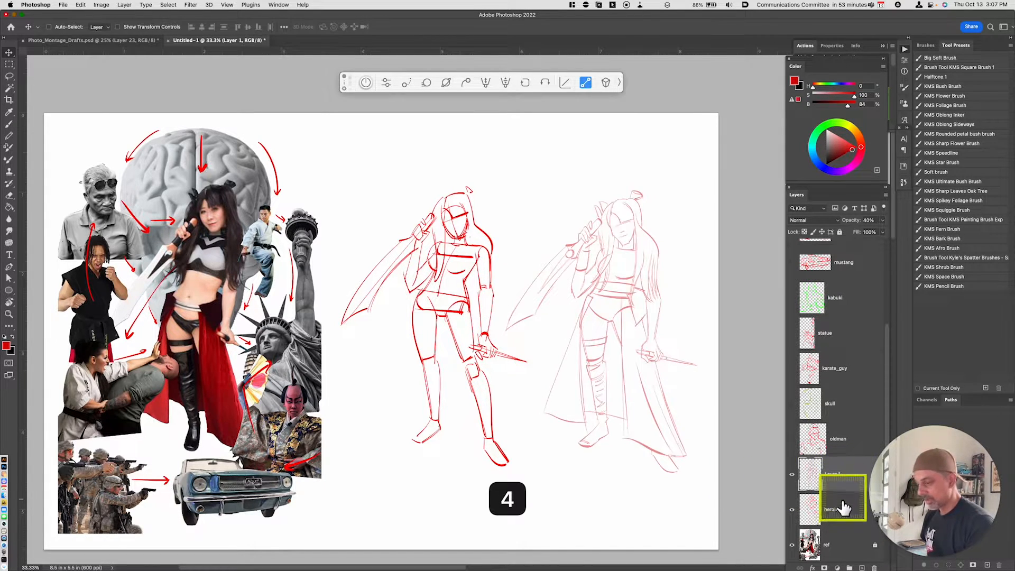
key(super+alt+shift+n)
Step: Change the brush color to blue with hue 222, saturation 79 and brightness 76 for the next drawing pass
key(super+equal)
key(super+equal)
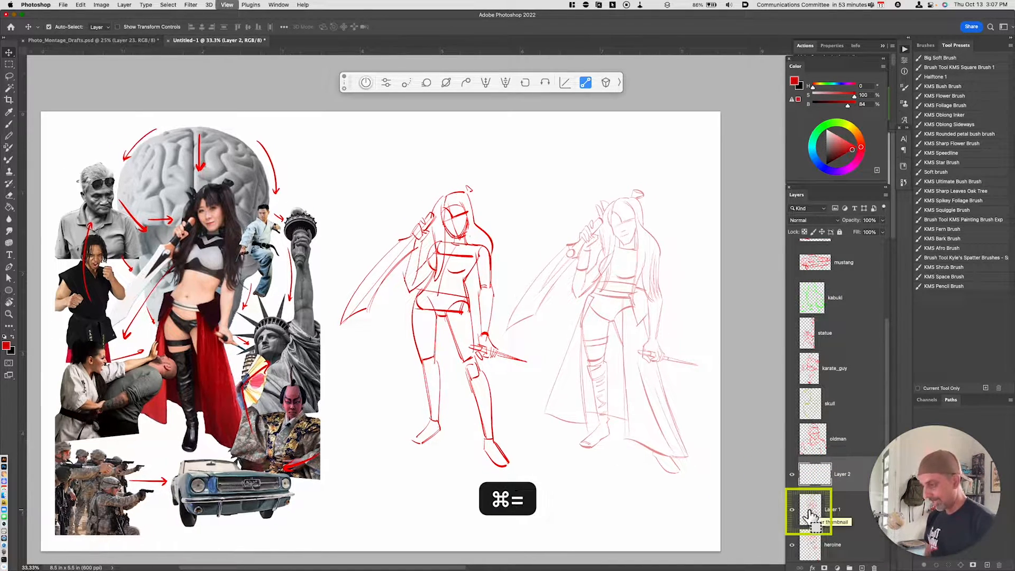
key(space)
drag(588, 403, 414, 500)
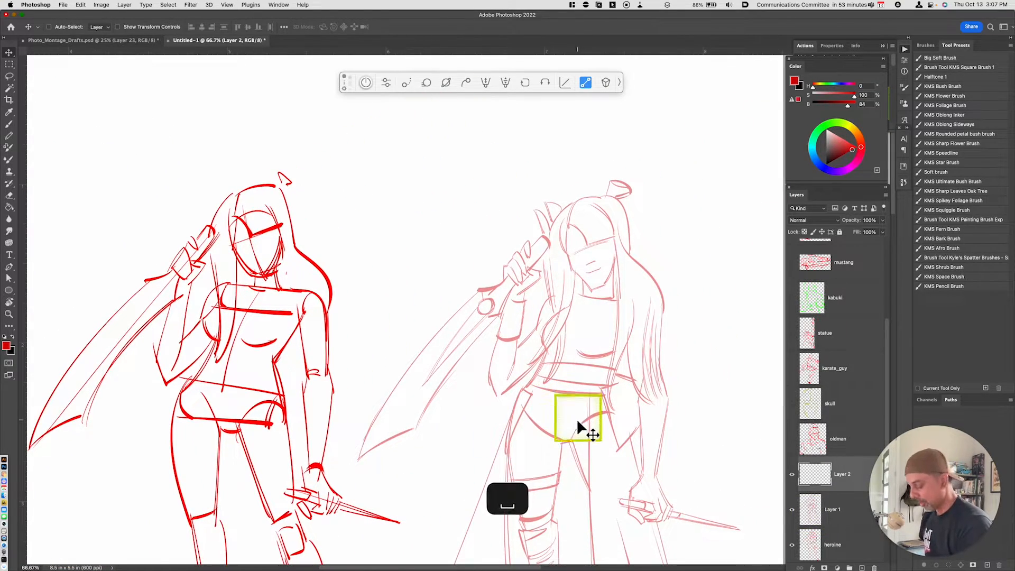
key(super+minus)
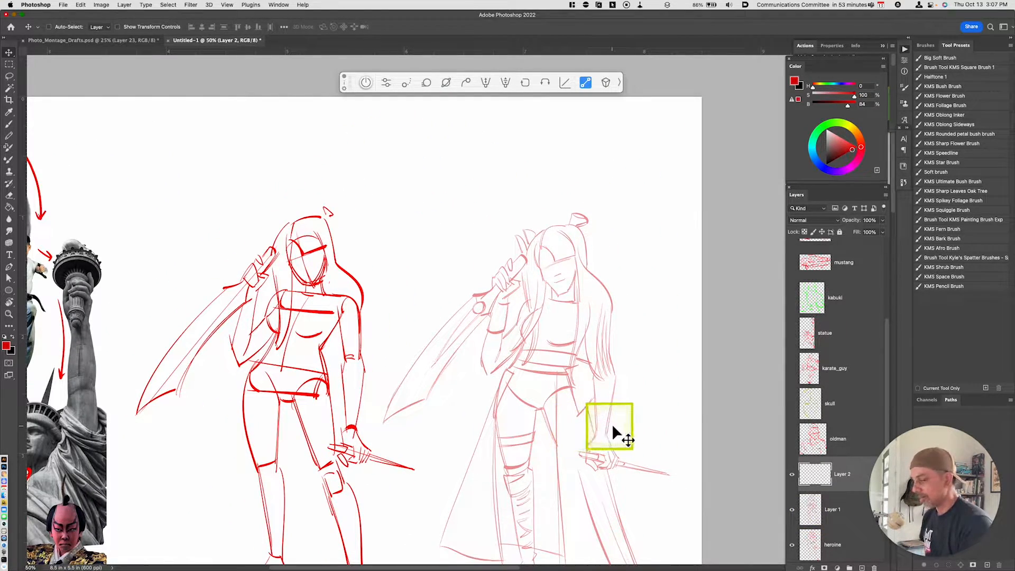
key(super+equal)
key(space)
drag(623, 392, 601, 412)
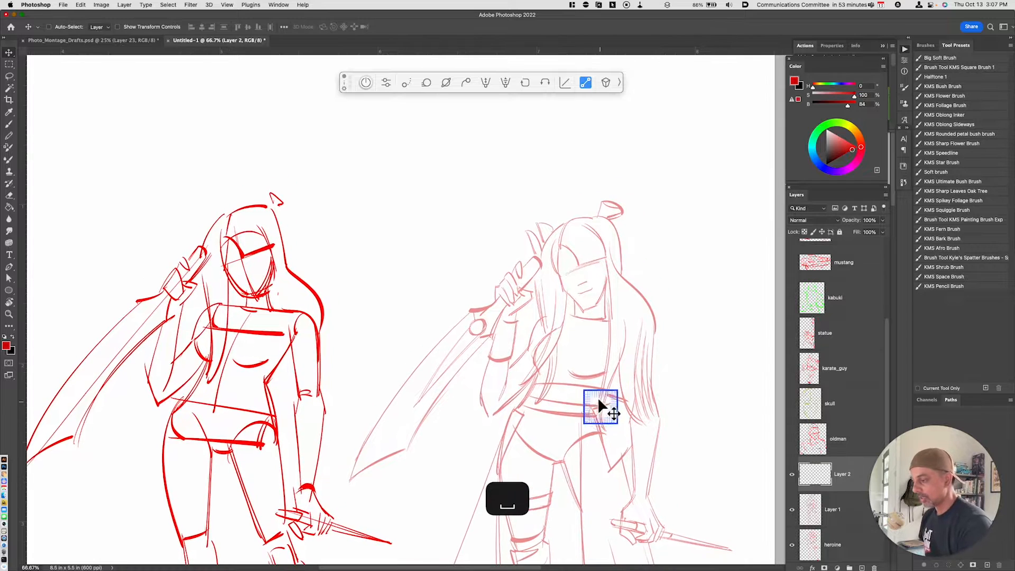
key(b)
key(super+z)
click(819, 164)
click(846, 148)
Step: Set Layer 1's opacity to 30% and make Layer 2 the active layer
click(814, 521)
key(v)
key(3)
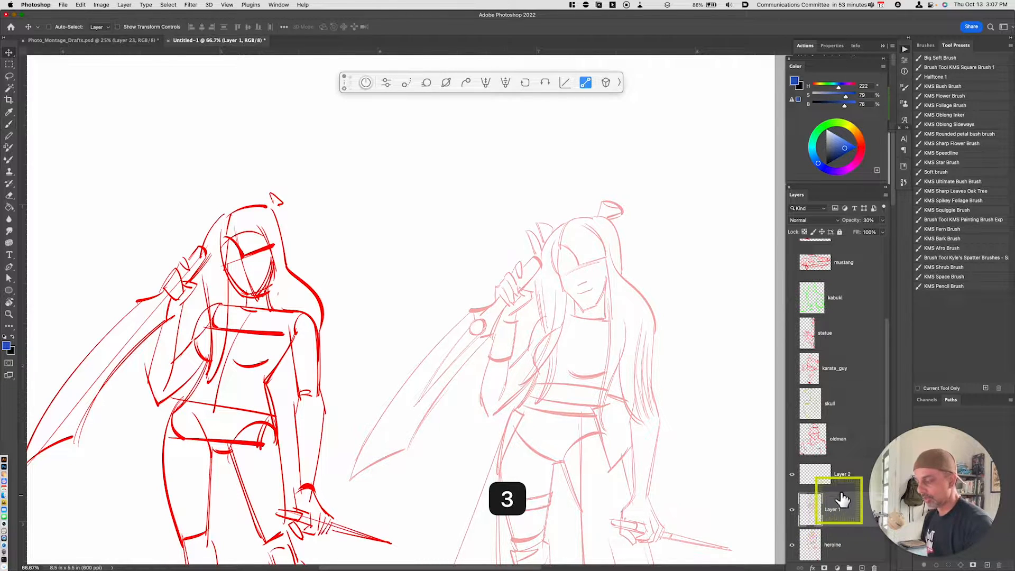
click(841, 475)
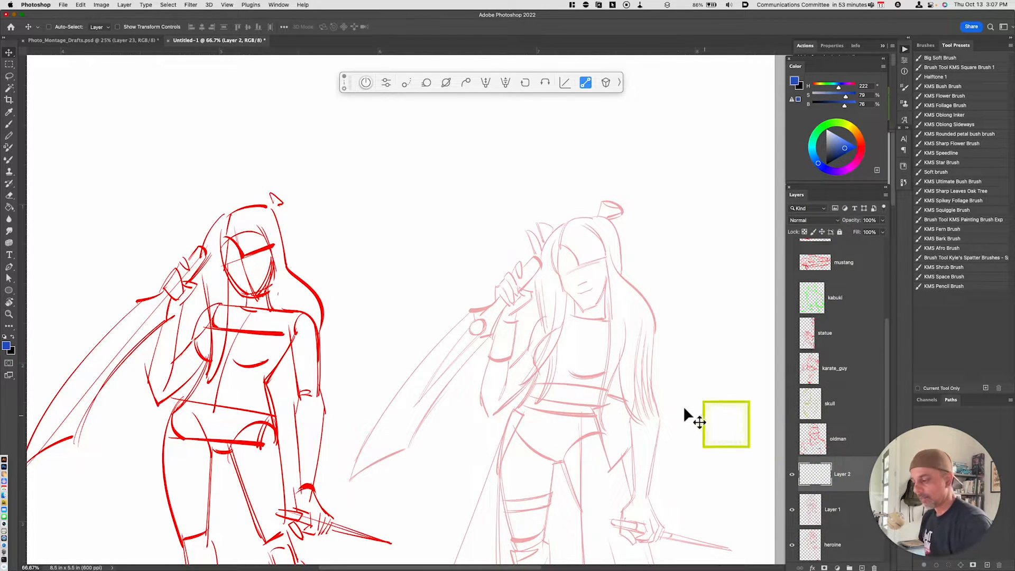
Step: Trace the chest's outer contour in blue from the shoulder down to the ribcage on the raised-arm side
key(b)
drag(556, 324, 538, 359)
key(super+z)
mouse_move(557, 325)
mouse_down()
mouse_move(533, 356)
mouse_move(540, 366)
mouse_move(527, 398)
mouse_up()
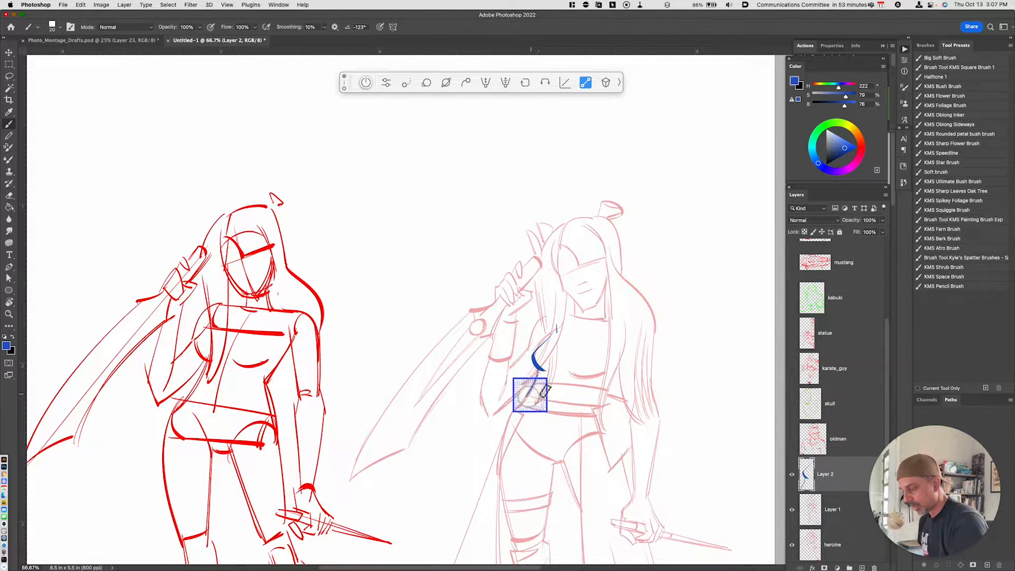
key(super+z)
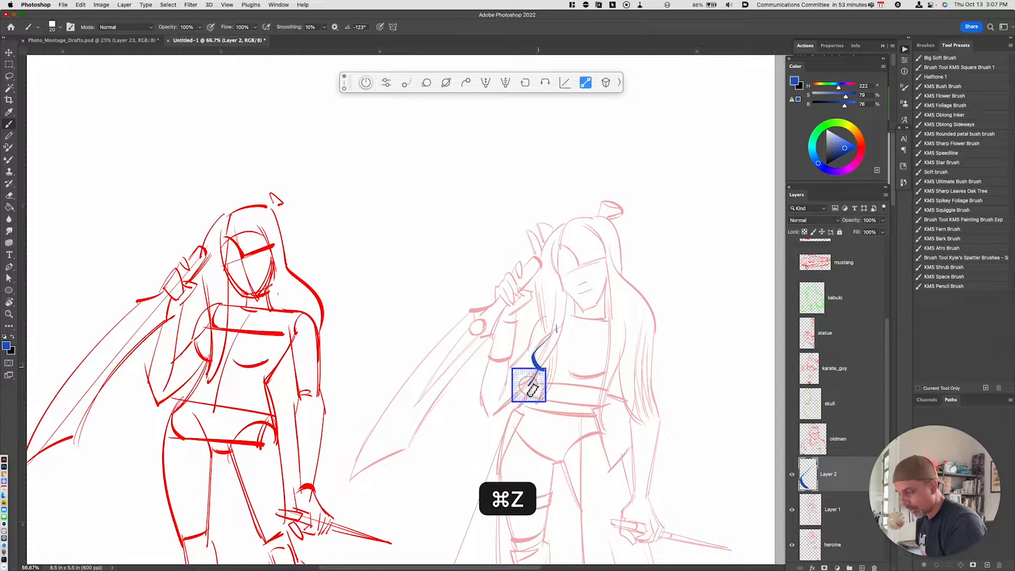
Step: Draw the blue line across the ribcage and the curve under the other side of the bust
drag(529, 385, 608, 389)
key(super+z)
drag(529, 388, 607, 391)
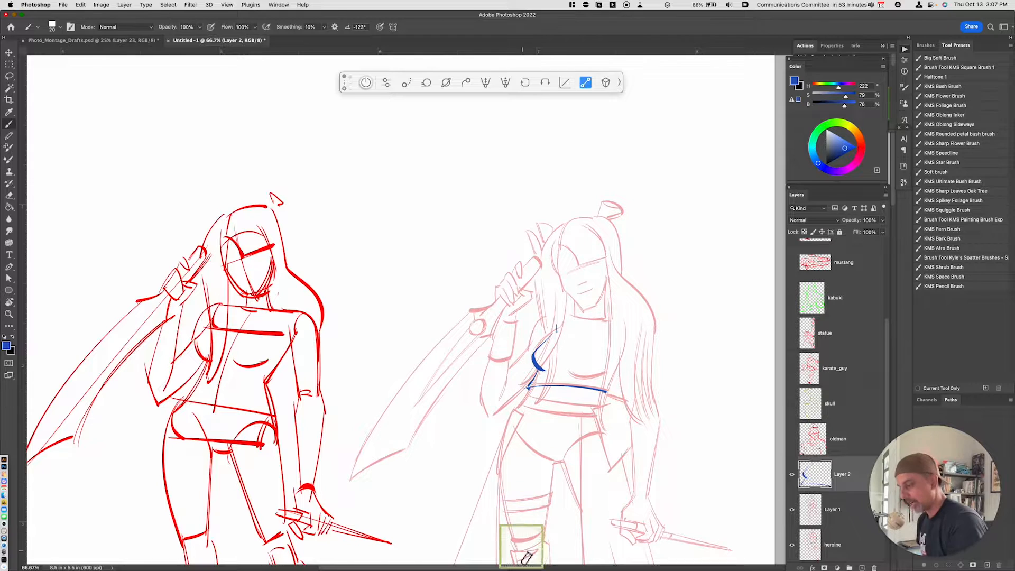
drag(573, 373, 606, 372)
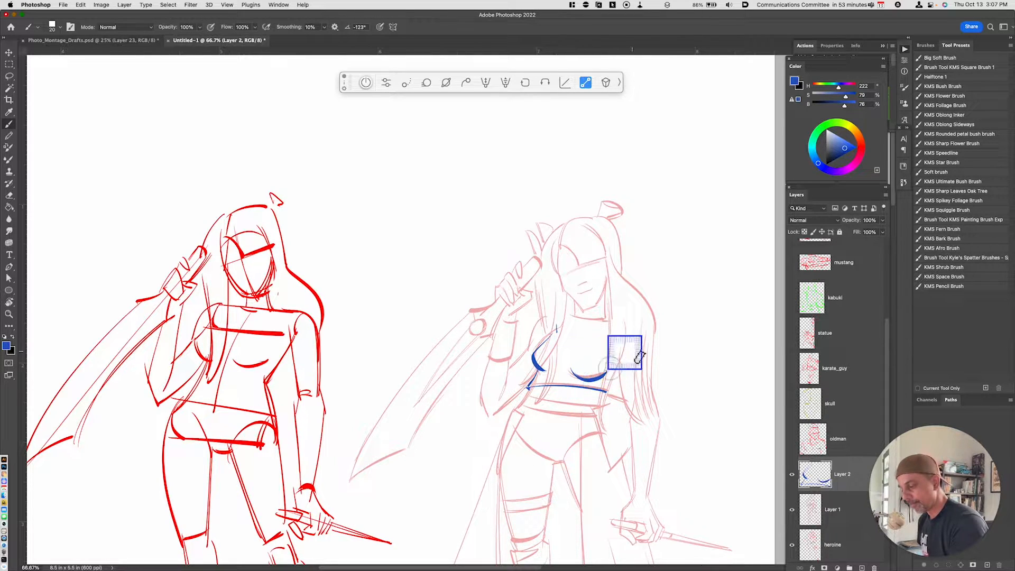
Step: Trace the top's neckline, both sides of the neck, and the hairline framing the forehead in blue
mouse_move(575, 300)
mouse_down()
mouse_move(573, 317)
mouse_move(607, 317)
mouse_move(602, 306)
mouse_move(601, 317)
mouse_up()
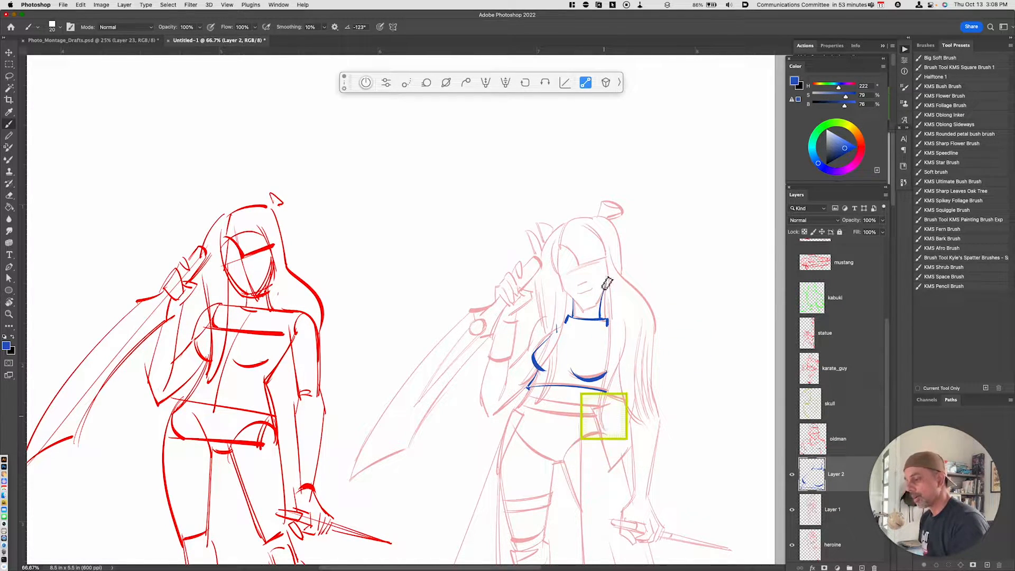
mouse_move(561, 245)
mouse_down()
mouse_move(585, 271)
mouse_move(587, 238)
mouse_move(608, 256)
mouse_move(586, 262)
mouse_move(588, 253)
mouse_move(580, 277)
mouse_move(612, 258)
mouse_move(565, 274)
mouse_up()
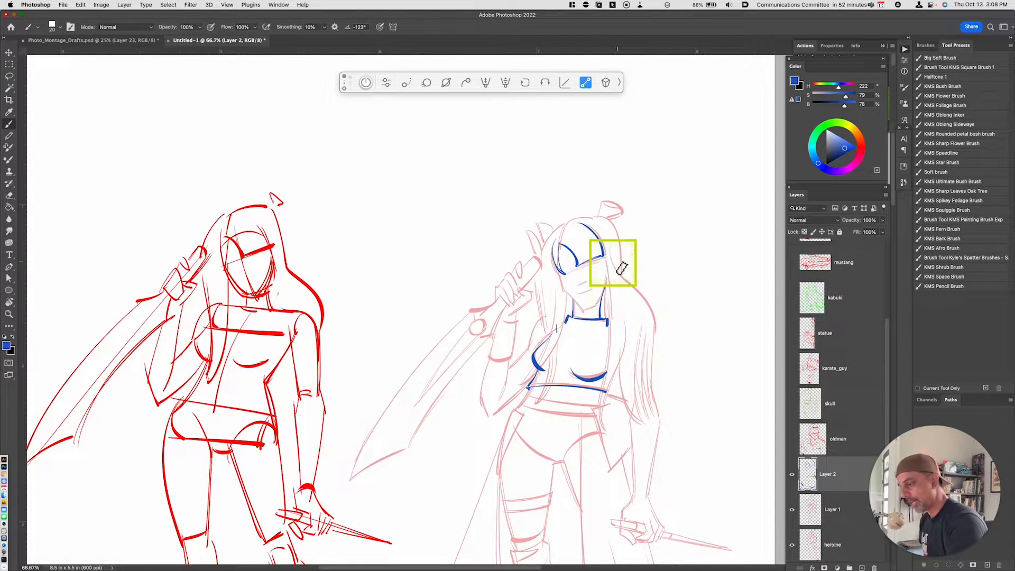
mouse_move(556, 313)
mouse_down()
mouse_move(732, 351)
mouse_move(743, 315)
mouse_move(784, 324)
mouse_move(567, 370)
mouse_move(640, 299)
mouse_up()
key(super+z)
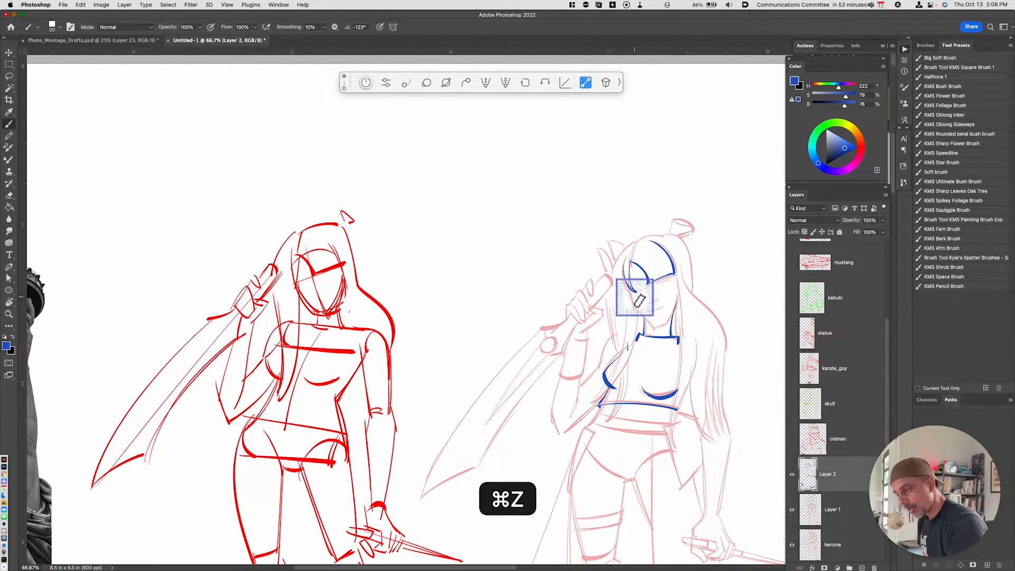
Step: Draw the two closed eyes as curved blue lines below the hairline, redoing strokes that miss
drag(657, 287, 672, 283)
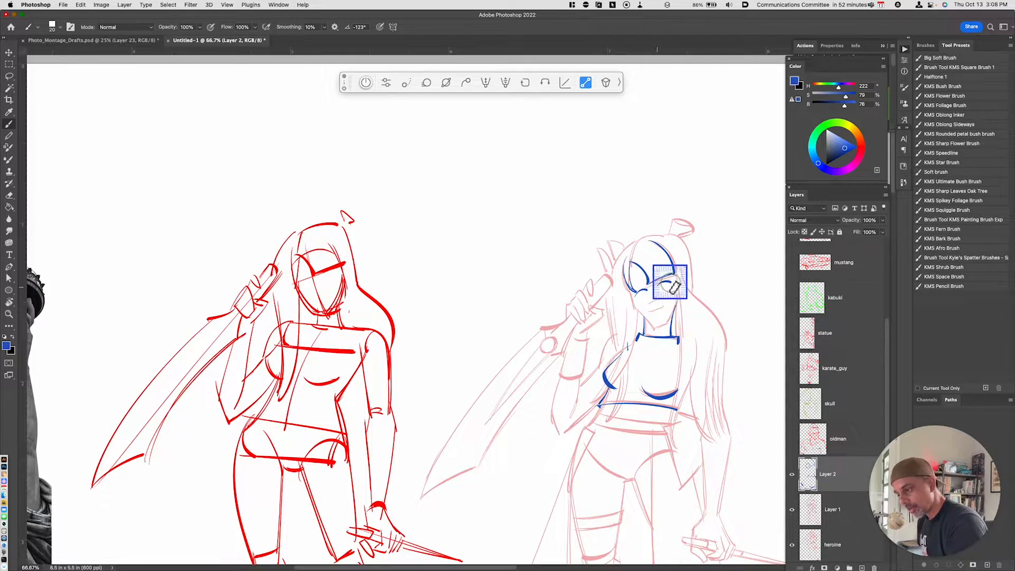
mouse_move(623, 354)
mouse_down()
mouse_move(754, 358)
mouse_move(841, 333)
mouse_move(547, 398)
mouse_up()
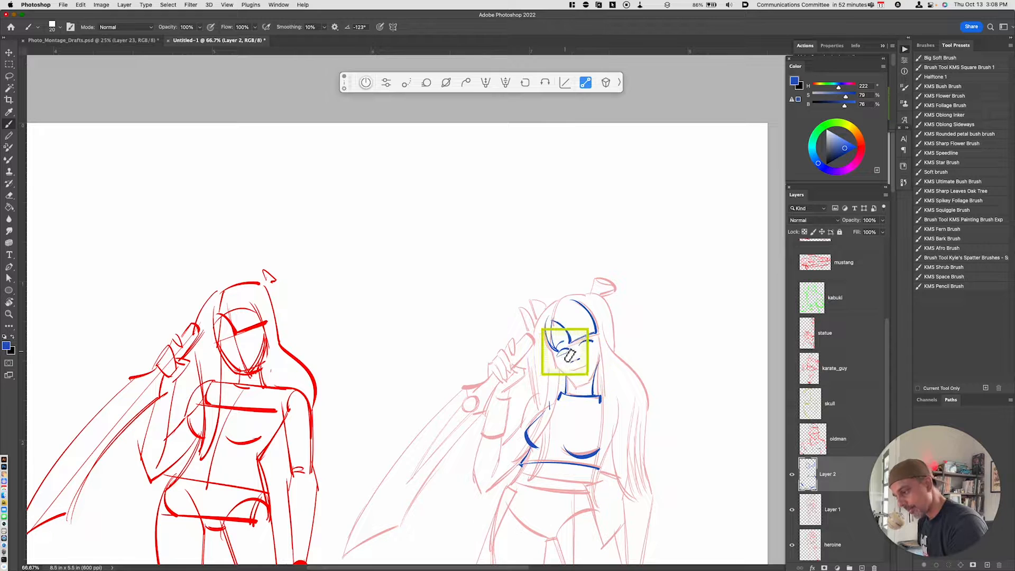
key(super+z)
key(super+z)
key(super+z)
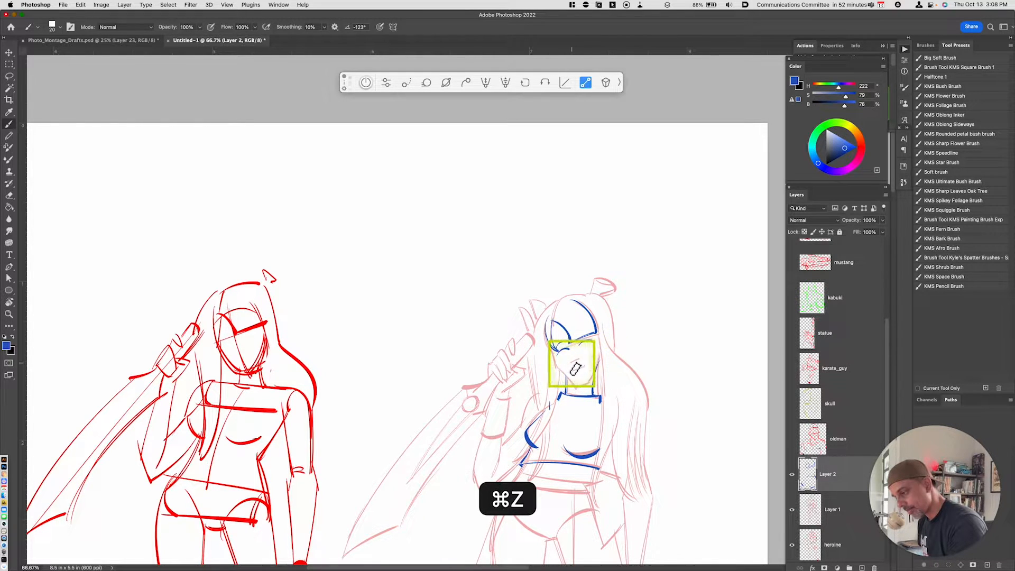
drag(522, 402, 487, 421)
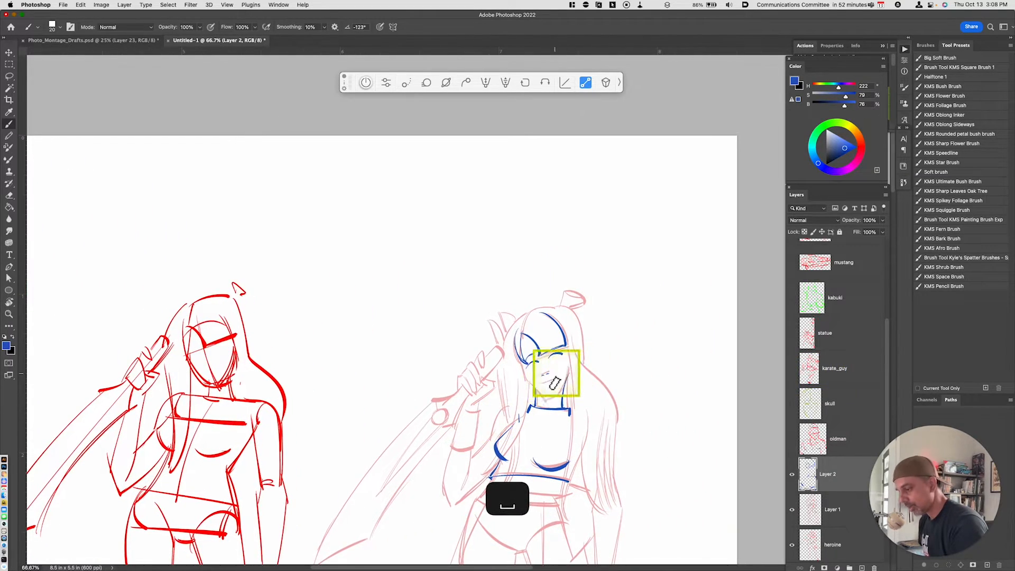
key(super+z)
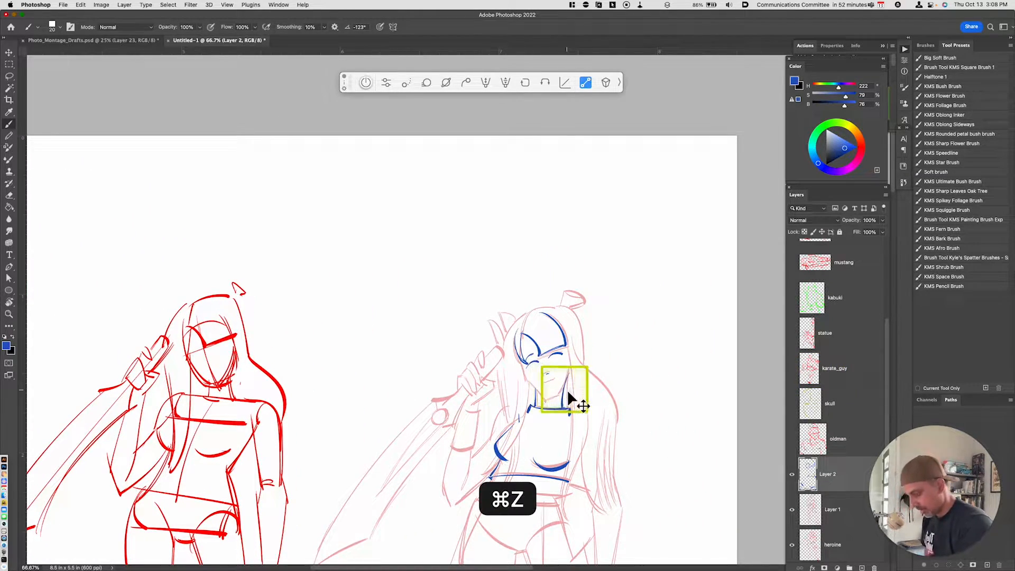
Step: Draw the small nose marks and the lips in blue over the faint facial guides
key(super+equal)
key(super+equal)
drag(657, 454, 397, 356)
key(b)
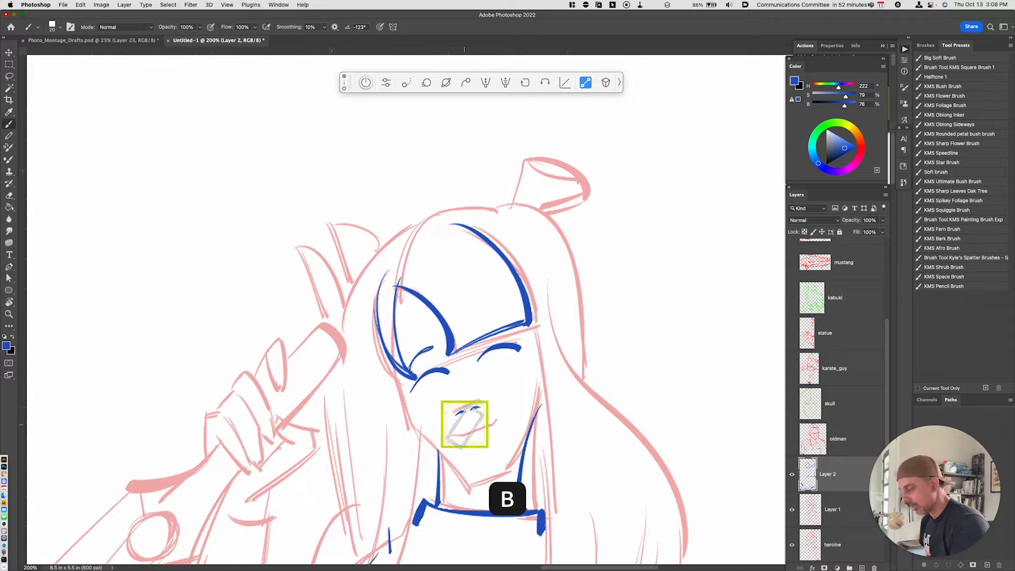
key(super+z)
drag(463, 434, 495, 421)
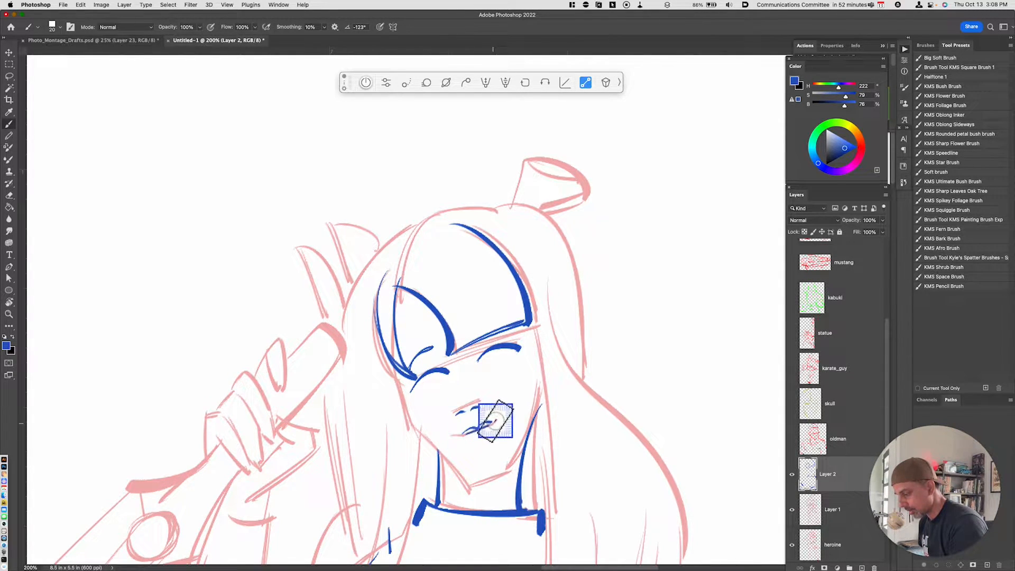
key(super+z)
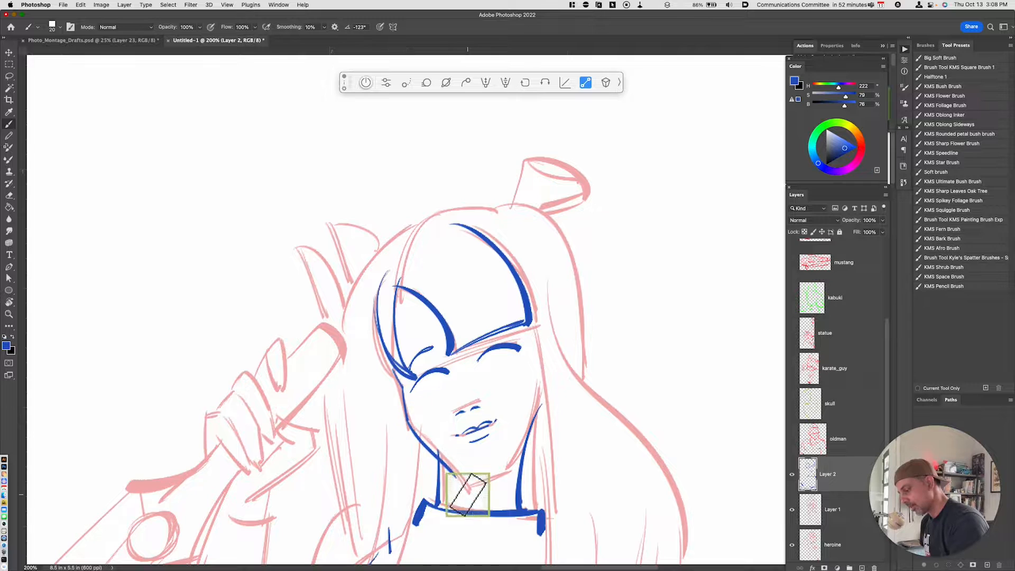
Step: Trace the cheek, jaw and chin in blue, and add the hair contour rising beside the forehead
key(super+z)
mouse_move(403, 389)
mouse_down()
mouse_move(444, 461)
mouse_move(488, 503)
mouse_move(502, 461)
mouse_move(470, 479)
mouse_move(526, 449)
mouse_up()
key(super+z)
drag(394, 290, 426, 221)
key(super+minus)
key(super+minus)
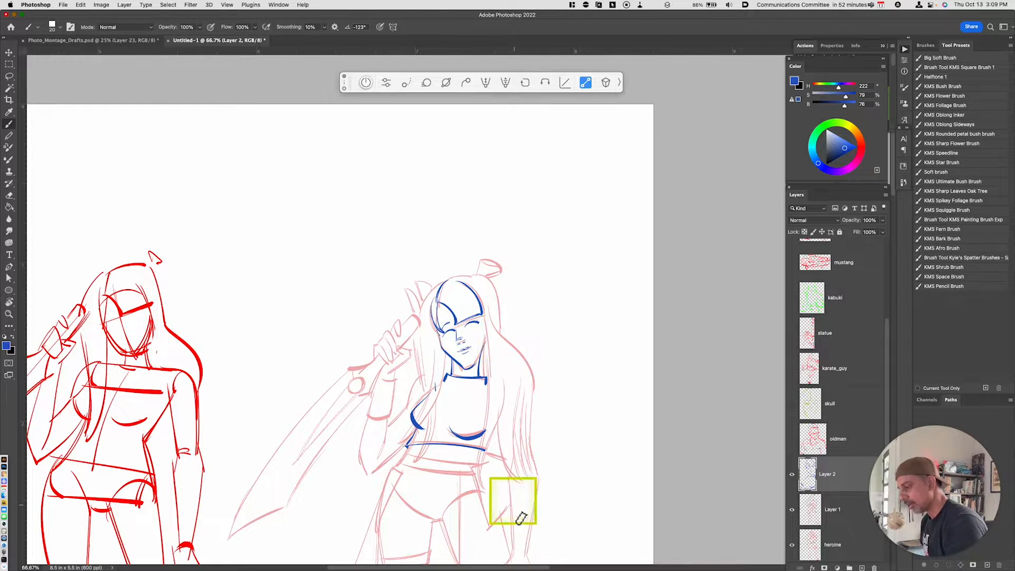
key(super+z)
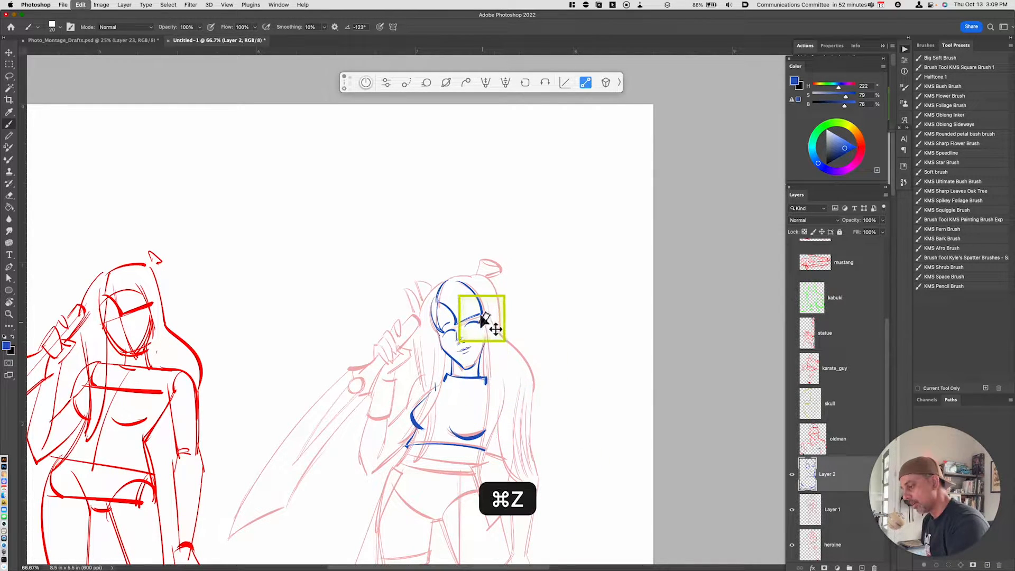
Step: Outline the crown of the head and the long hair falling over the lowered-arm shoulder in blue
mouse_move(448, 288)
mouse_down()
mouse_move(491, 280)
mouse_move(468, 284)
mouse_move(501, 338)
mouse_move(504, 317)
mouse_move(483, 290)
mouse_move(535, 406)
mouse_move(531, 443)
mouse_up()
drag(495, 350, 481, 463)
drag(486, 374, 479, 461)
mouse_move(487, 377)
mouse_down()
mouse_move(486, 461)
mouse_move(517, 474)
mouse_up()
drag(497, 418, 516, 472)
drag(513, 371, 510, 455)
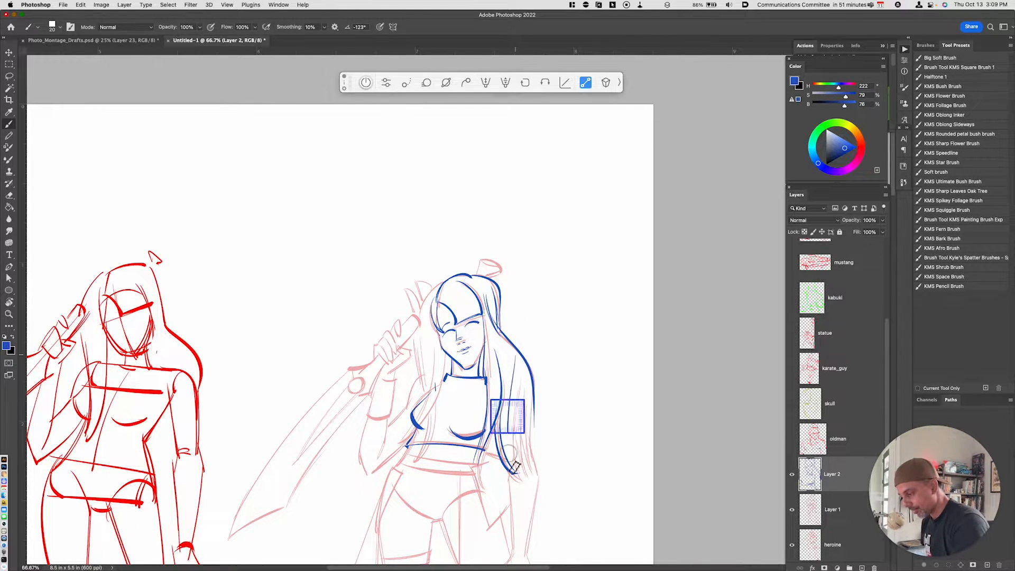
key(super+z)
key(super+z)
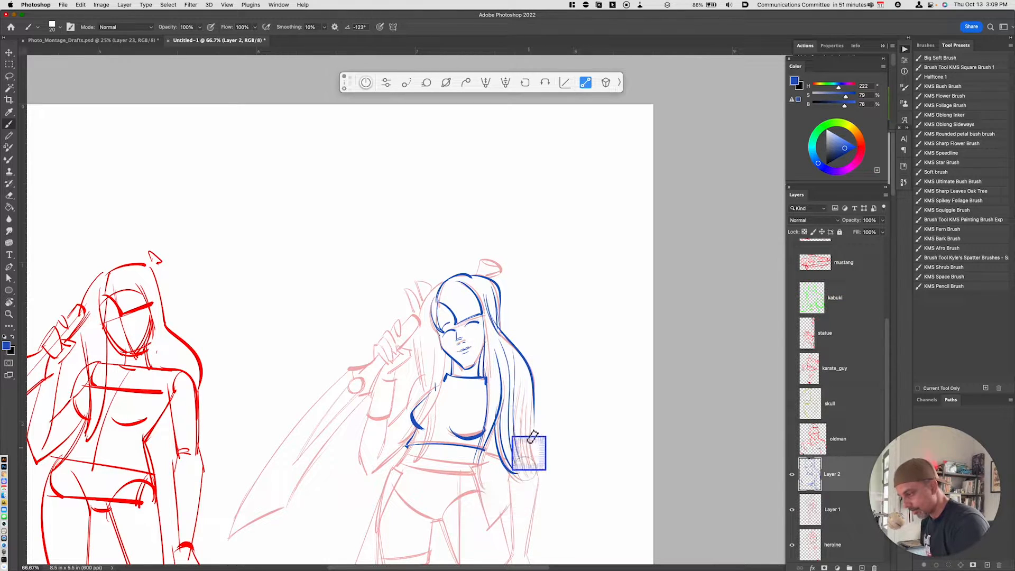
Step: Fill the long hair on the lowered-arm side with flowing blue strands tapering toward its ends
drag(509, 349, 537, 454)
drag(518, 366, 527, 464)
key(super+z)
mouse_move(524, 383)
mouse_down()
mouse_move(539, 421)
mouse_move(536, 392)
mouse_move(537, 451)
mouse_up()
drag(524, 398, 534, 473)
drag(522, 386, 529, 481)
drag(510, 408, 517, 482)
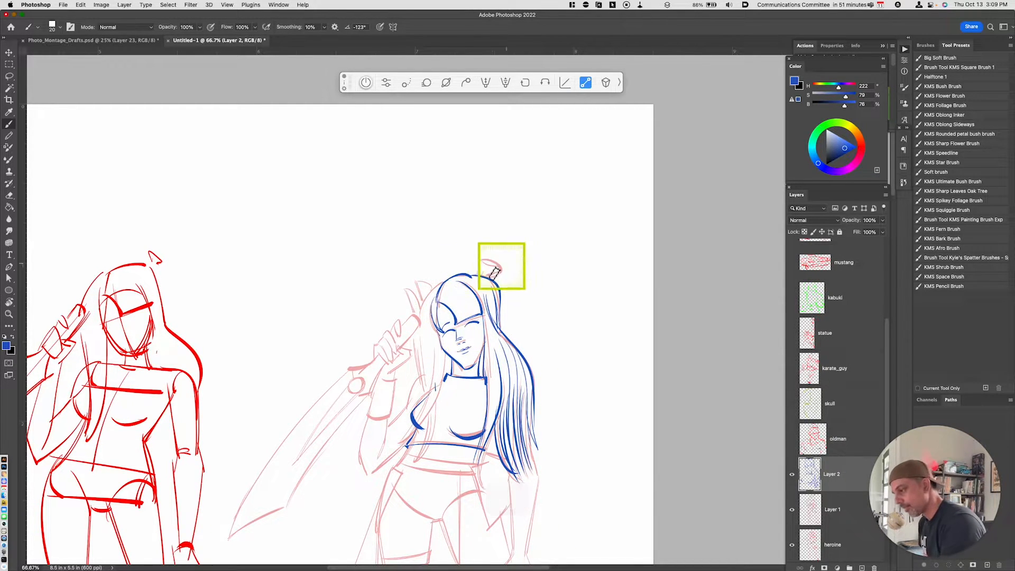
Step: Trace the topknot and the small pointed shapes between the hilt's end and the head in blue
drag(478, 274, 499, 272)
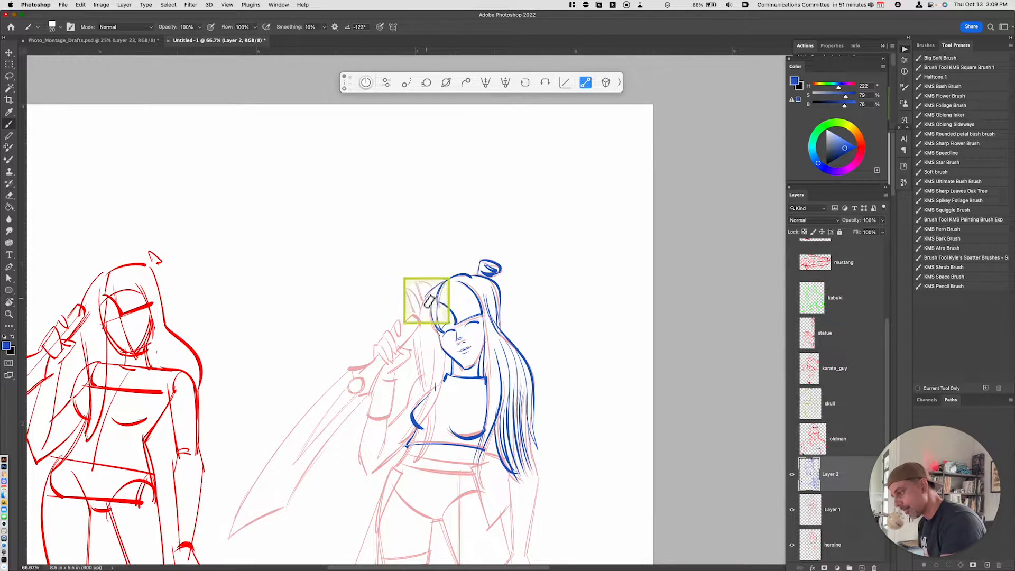
key(super+z)
key(super+z)
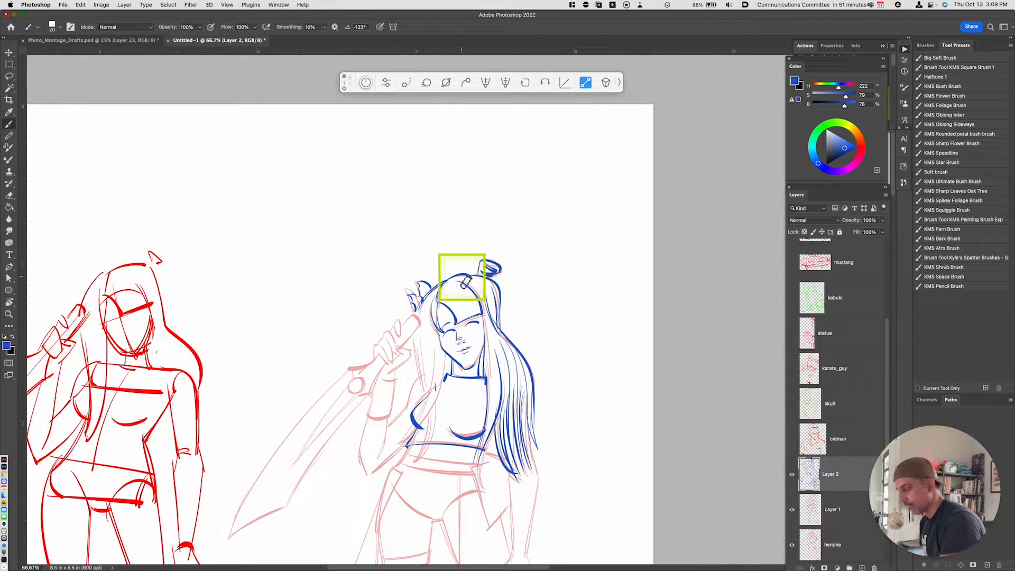
Step: Draw the shoulder curve and the hair strands hanging beside the face on the raised-arm side
drag(417, 333, 446, 423)
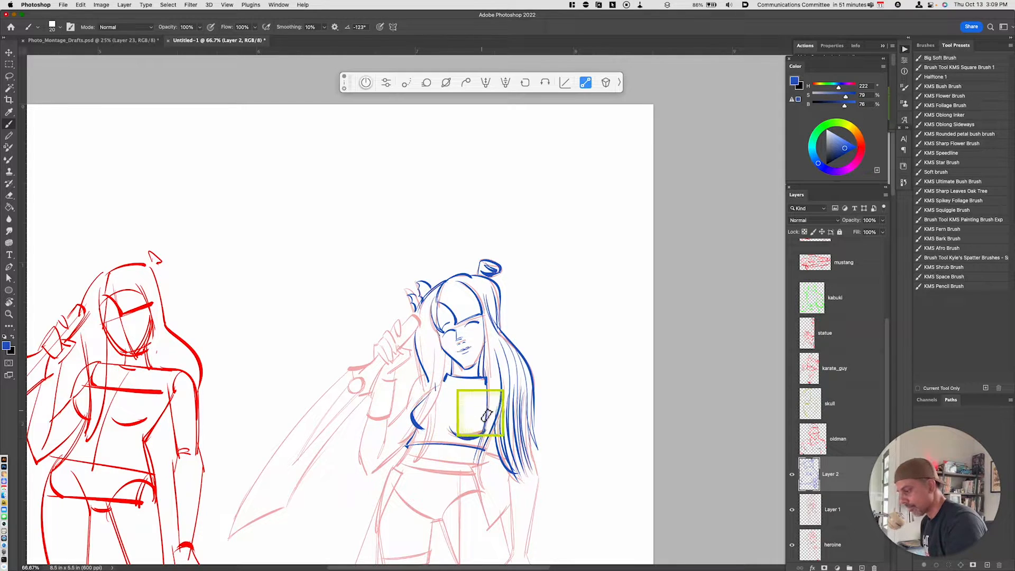
key(super+z)
key(super+z)
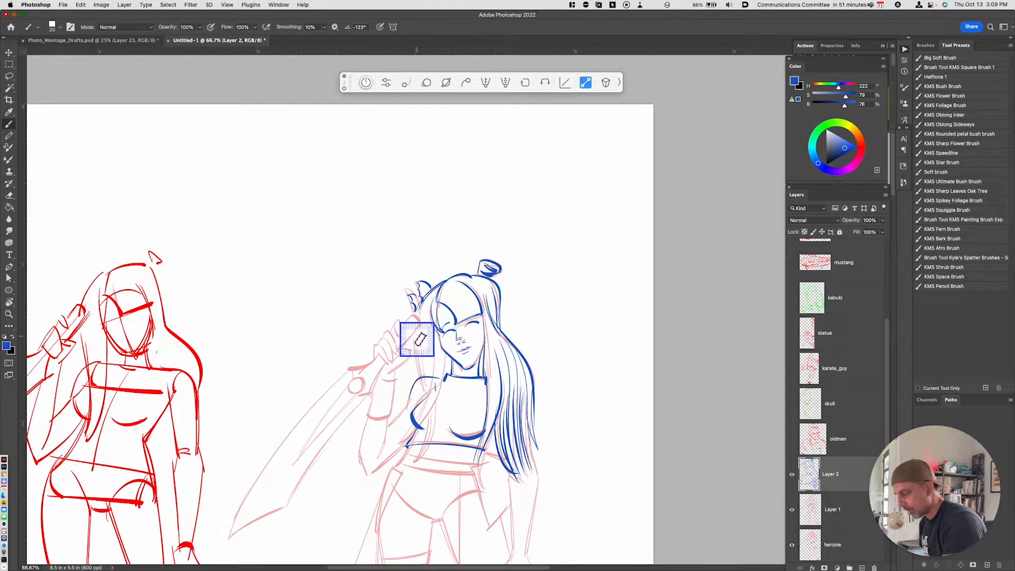
drag(425, 324, 433, 376)
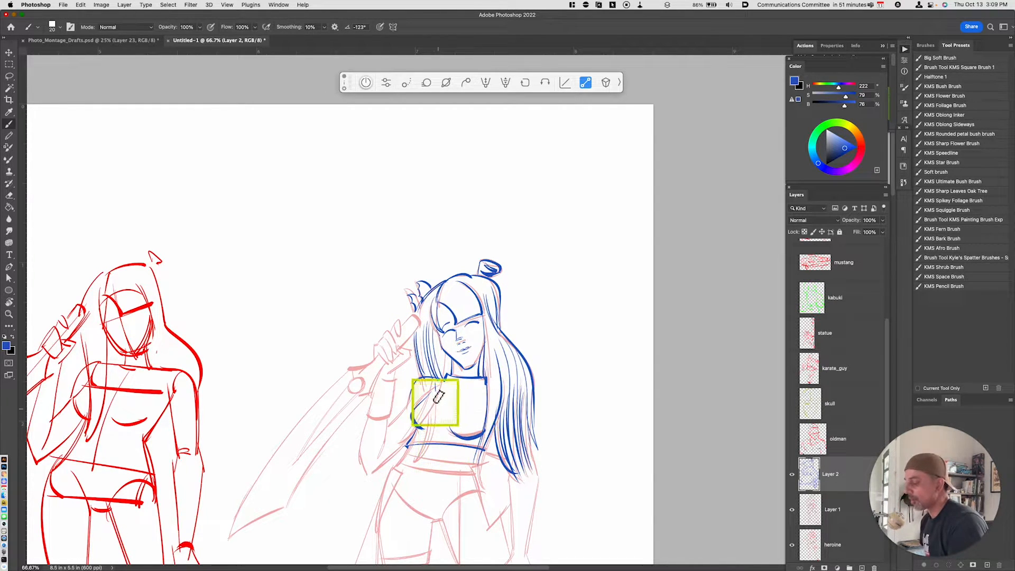
Step: Strengthen the chest contour under the raised arm and trace the upper arm down to the elbow
key(l)
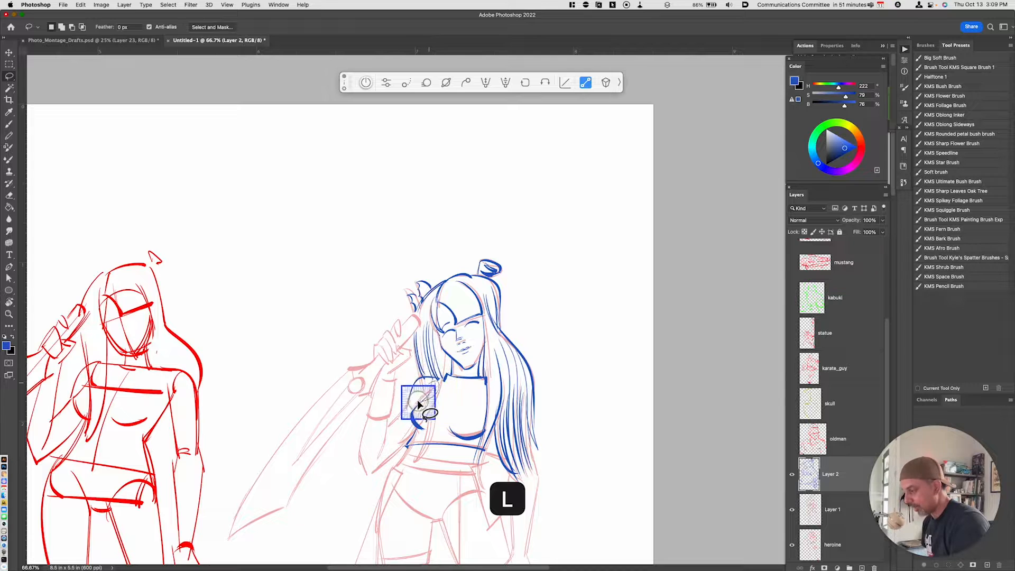
key(b)
key(super+z)
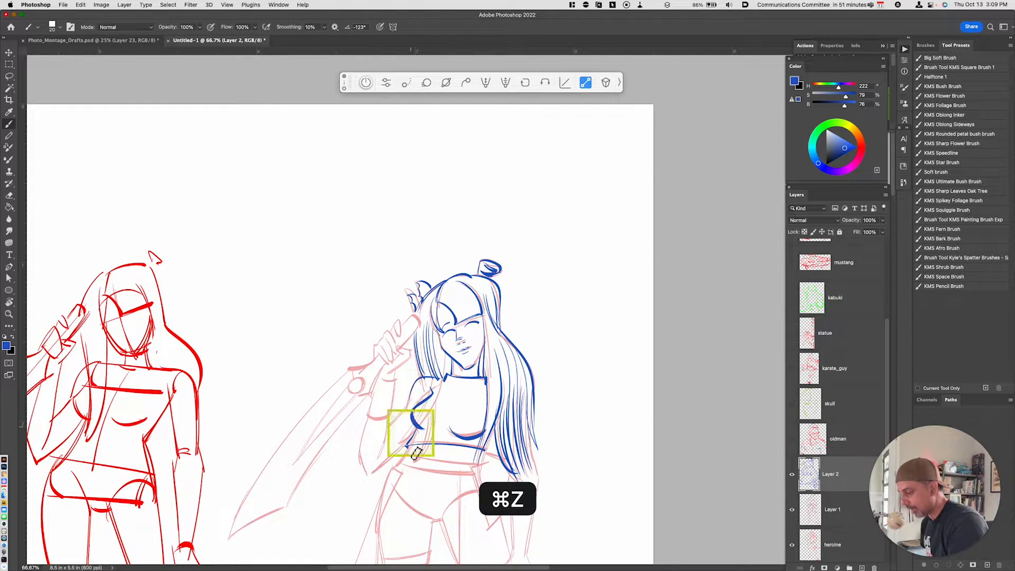
mouse_move(431, 390)
mouse_down()
mouse_move(389, 427)
mouse_move(373, 471)
mouse_up()
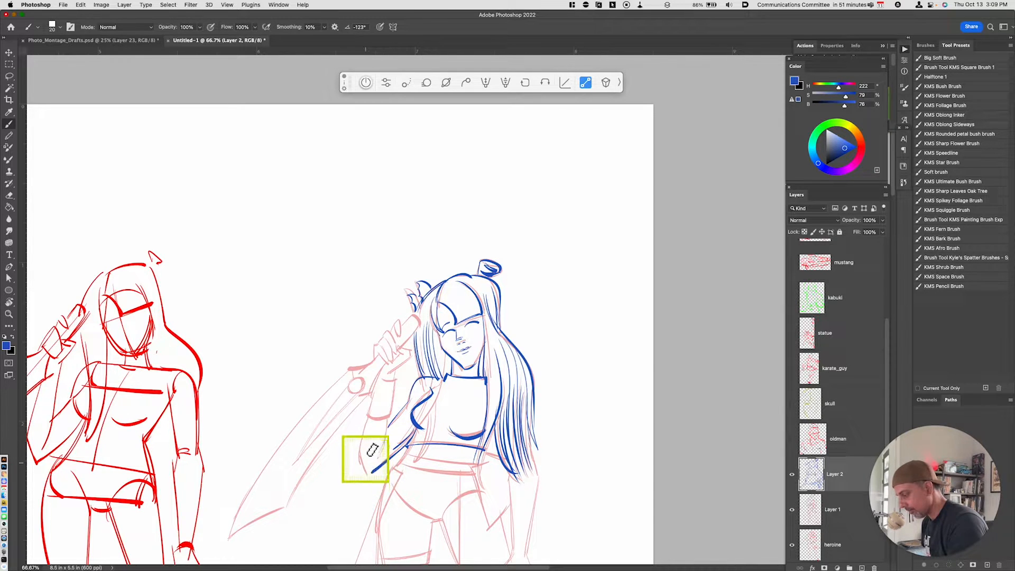
Step: Trace the raised forearm with its wrist and cuff lines and close the outline around the elbow
drag(380, 379, 397, 380)
mouse_move(395, 380)
mouse_down()
mouse_move(390, 427)
mouse_move(366, 425)
mouse_move(387, 425)
mouse_move(392, 453)
mouse_move(366, 418)
mouse_up()
key(super+z)
key(super+z)
mouse_move(366, 420)
mouse_down()
mouse_move(387, 429)
mouse_move(379, 448)
mouse_move(389, 429)
mouse_move(381, 455)
mouse_up()
mouse_move(367, 421)
mouse_down()
mouse_move(363, 464)
mouse_move(374, 476)
mouse_up()
drag(411, 411, 418, 427)
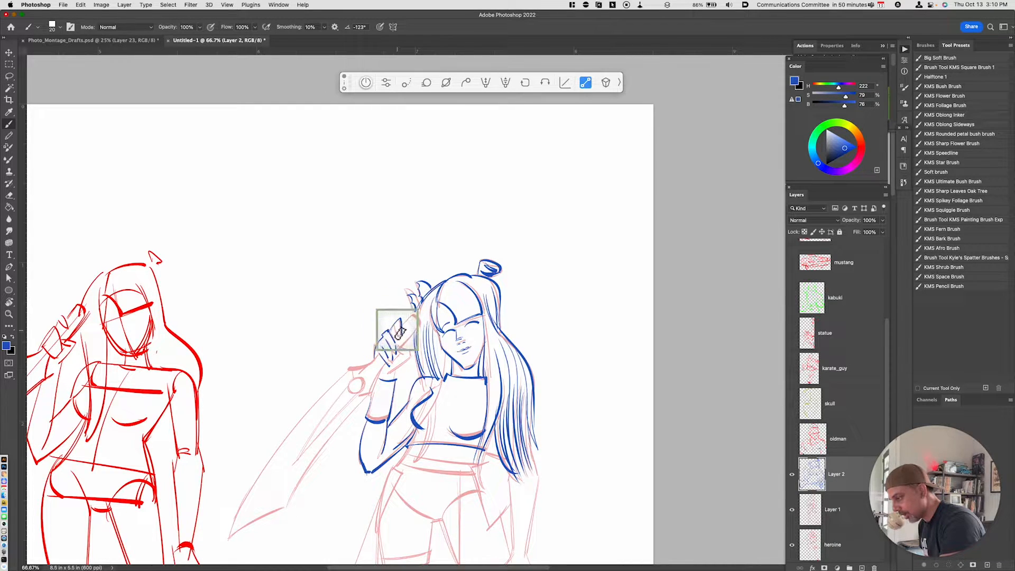
Step: Draw the gripping fingers, the sword's hilt and the guard with its ring in blue
key(super+z)
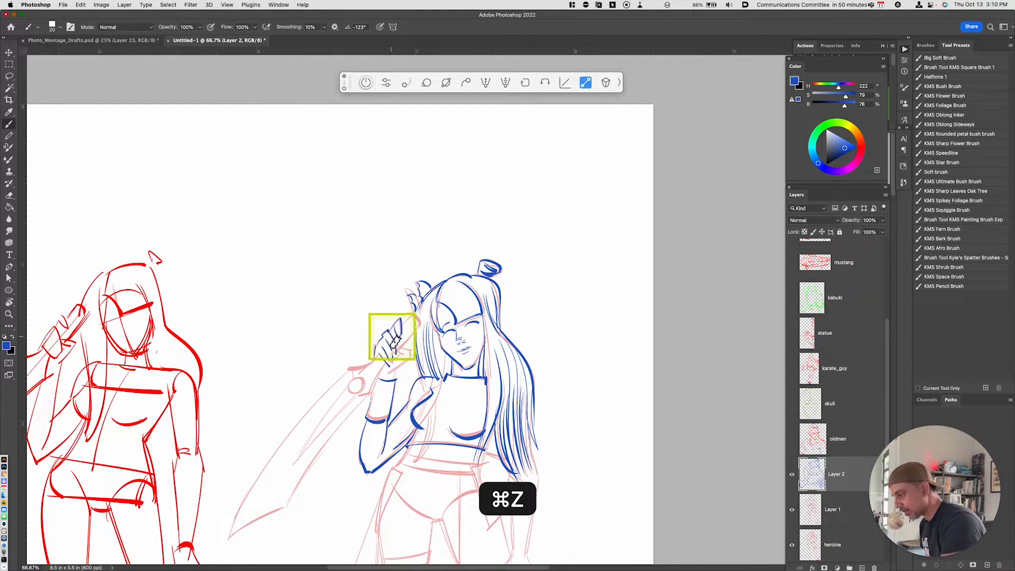
drag(402, 326, 417, 317)
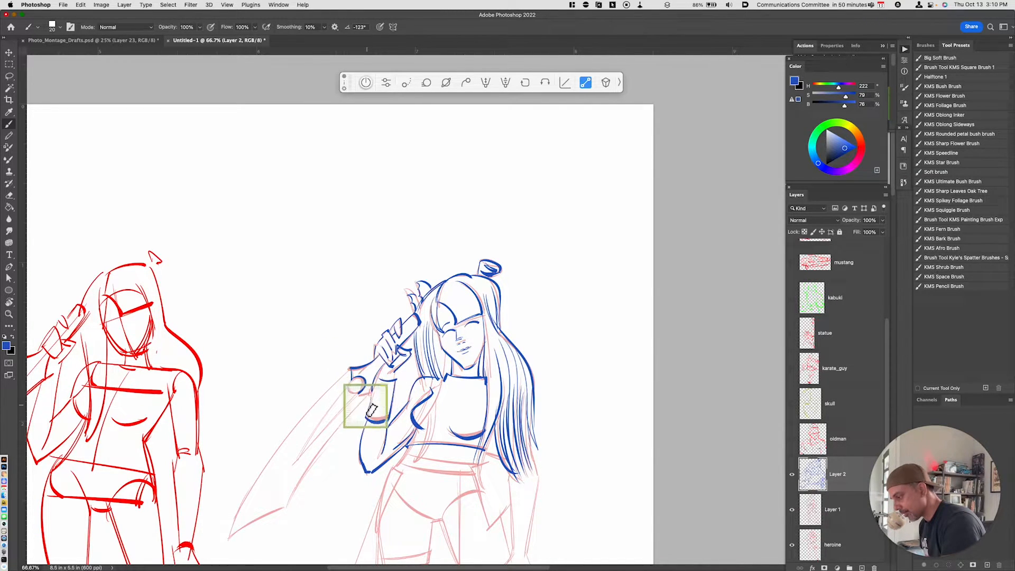
drag(372, 393, 364, 421)
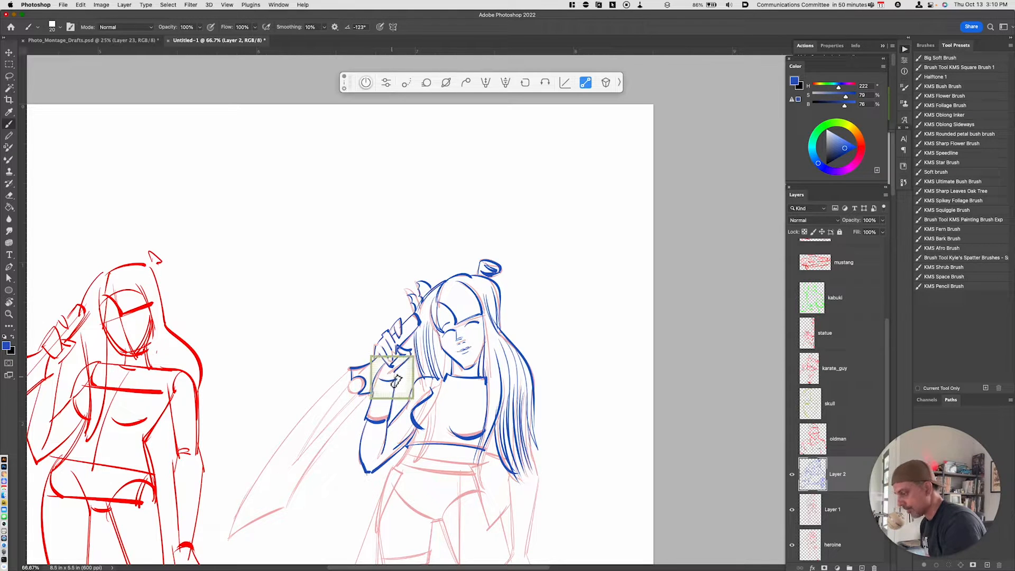
Step: Trace the sword's blade in blue, including both long edges, the inner groove and the angled tip
key(space)
drag(483, 437, 527, 375)
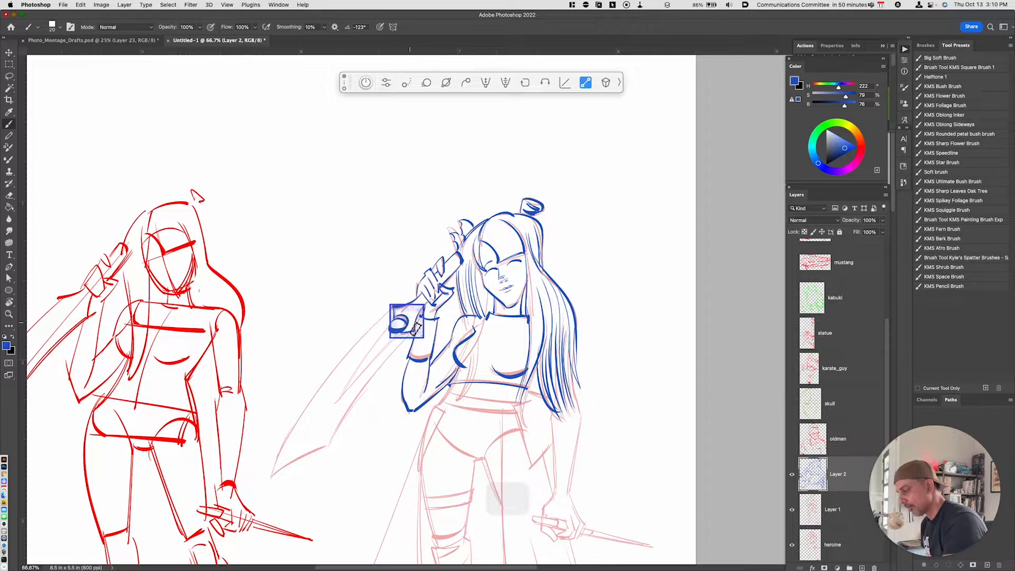
key(super+z)
mouse_move(331, 410)
mouse_down()
mouse_move(394, 345)
mouse_move(325, 453)
mouse_up()
drag(400, 316, 262, 478)
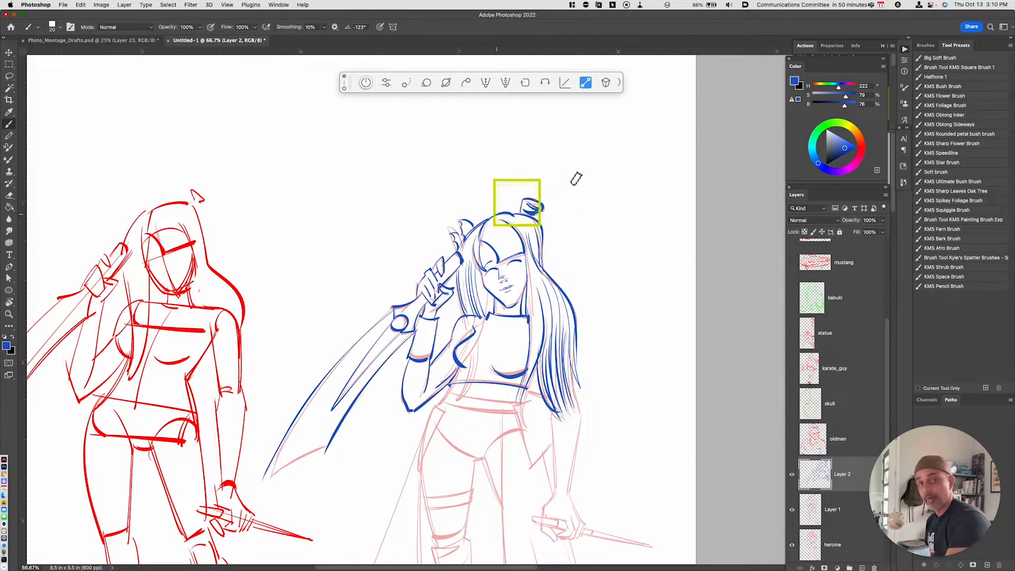
drag(259, 489, 362, 429)
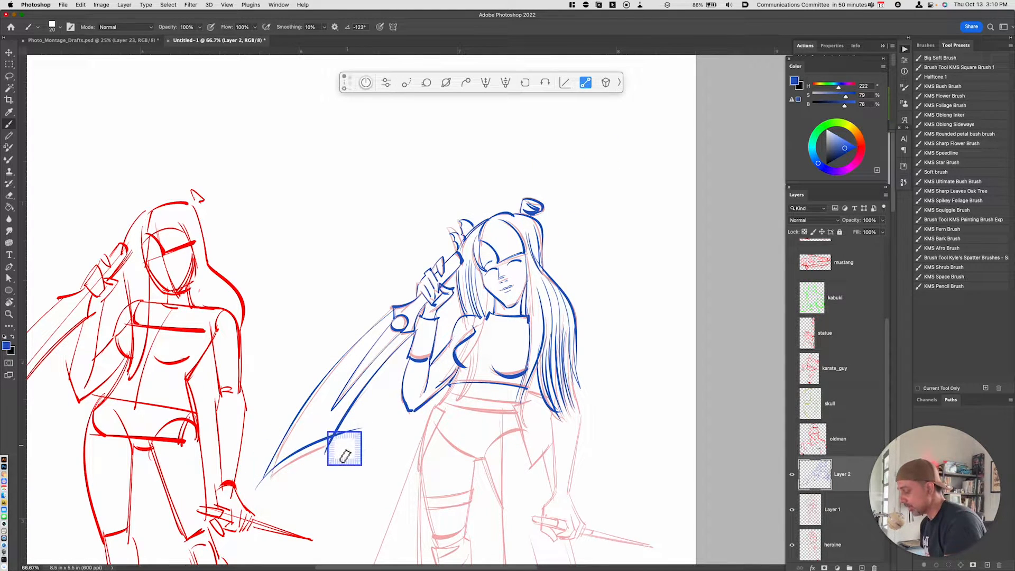
Step: Cut away the overshooting line ends at the blade's point and lower corner, and return to the Brush tool
drag(262, 477, 262, 480)
key(super+x)
click(335, 443)
mouse_move(335, 443)
mouse_down()
mouse_move(370, 417)
mouse_move(377, 435)
mouse_up()
key(super+x)
key(super+minus)
key(super+equal)
key(b)
Step: Trace the waist, the belt lines and the leg-opening curve of the briefs on the lowered-arm side in blue
key(space)
drag(550, 475, 552, 395)
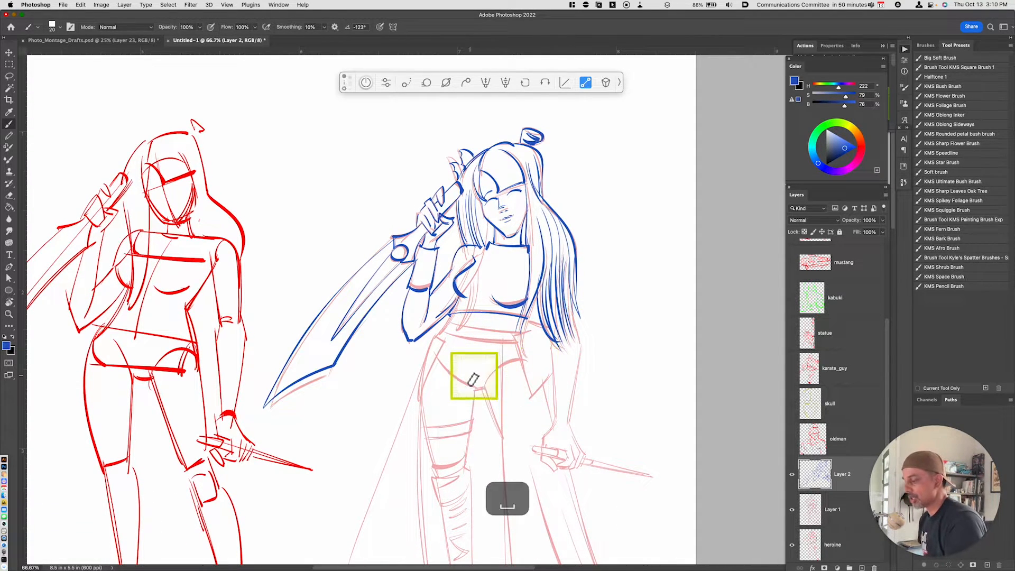
drag(457, 320, 454, 328)
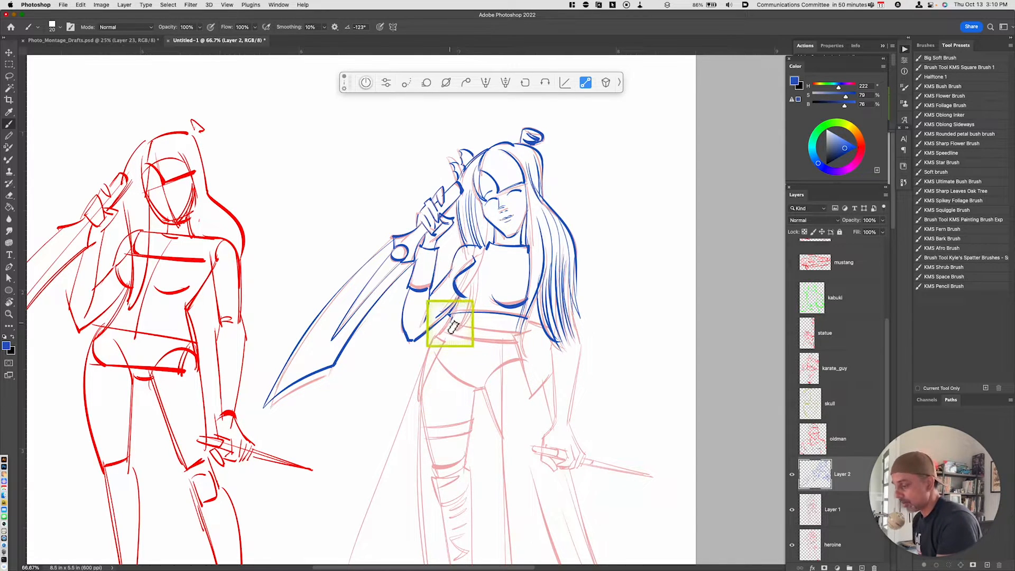
drag(450, 323, 527, 329)
drag(447, 334, 523, 340)
key(super+z)
drag(462, 344, 523, 347)
drag(449, 317, 440, 340)
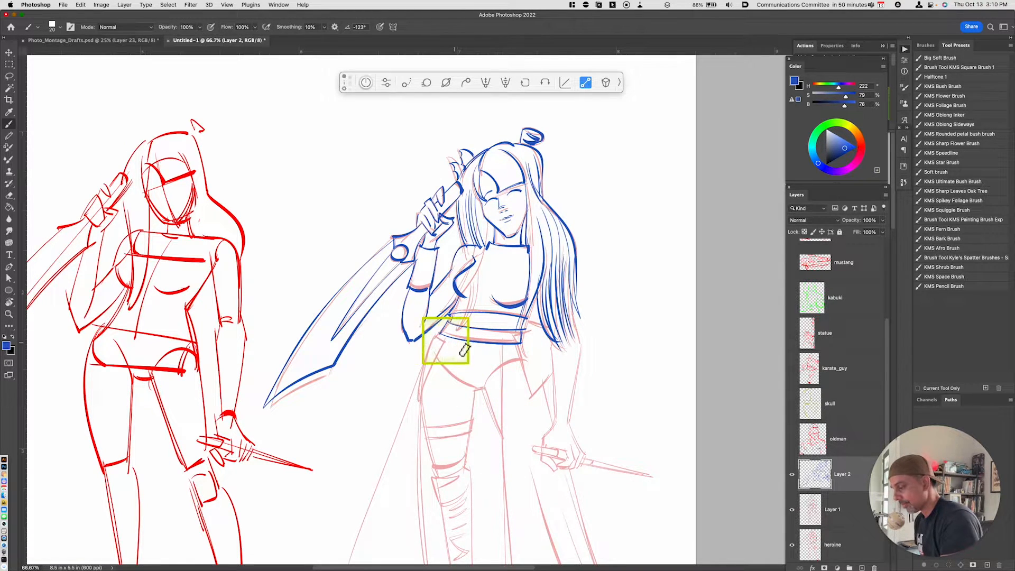
drag(523, 357, 481, 394)
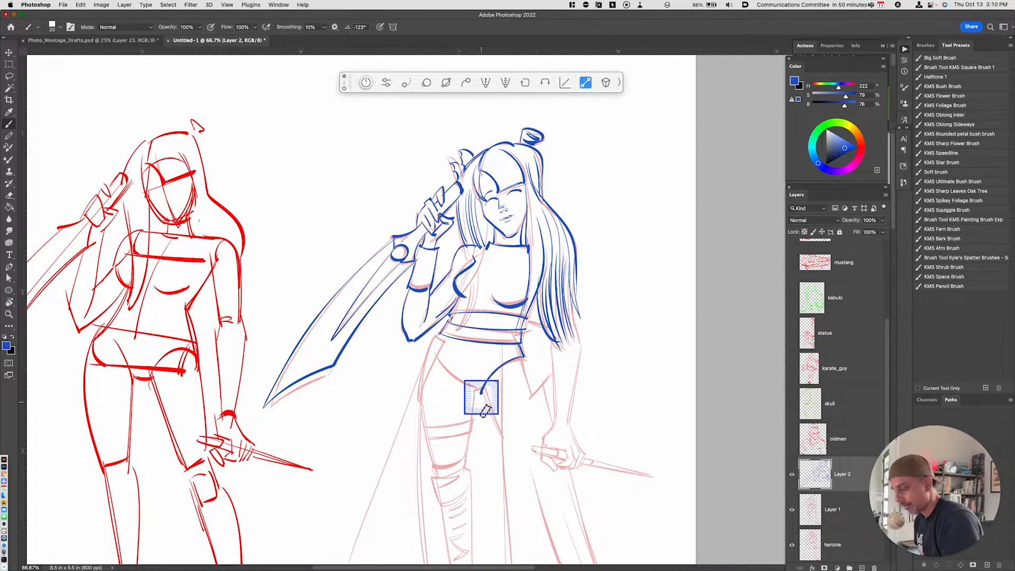
Step: Trace the leg-opening curve of the briefs on the raised-arm side in blue, from the hip down to the crotch
drag(433, 344, 481, 393)
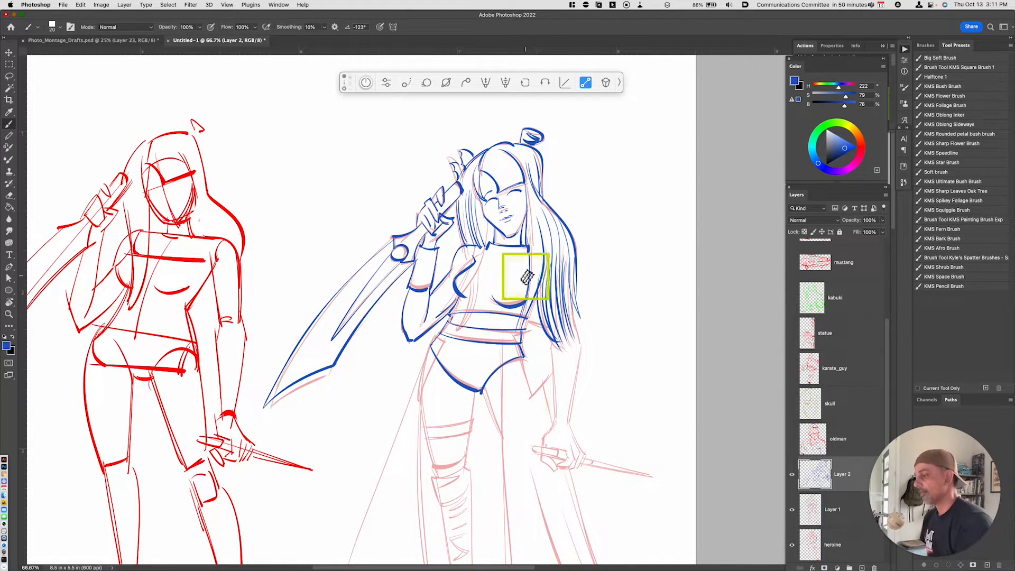
key(l)
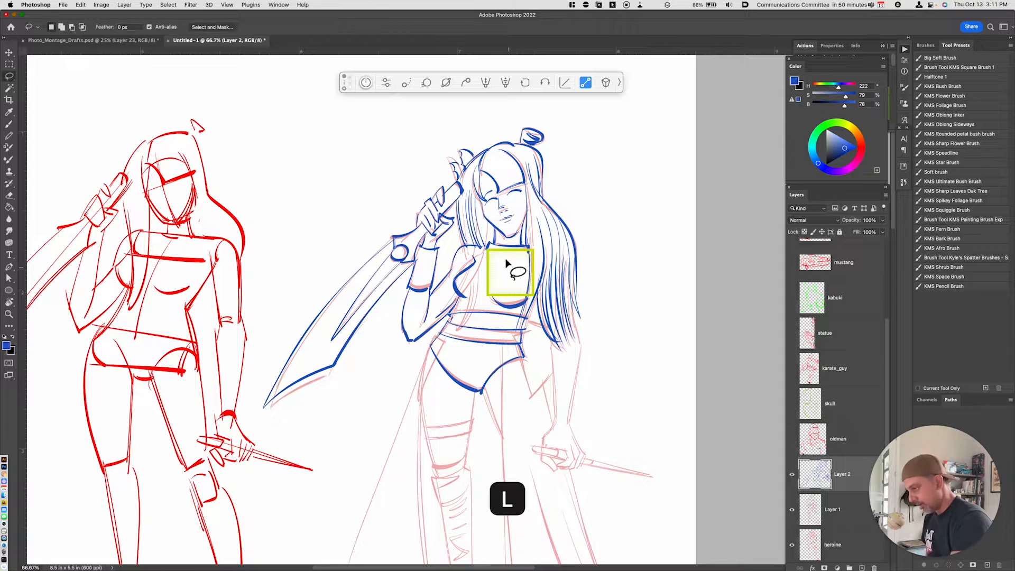
key(super+x)
key(b)
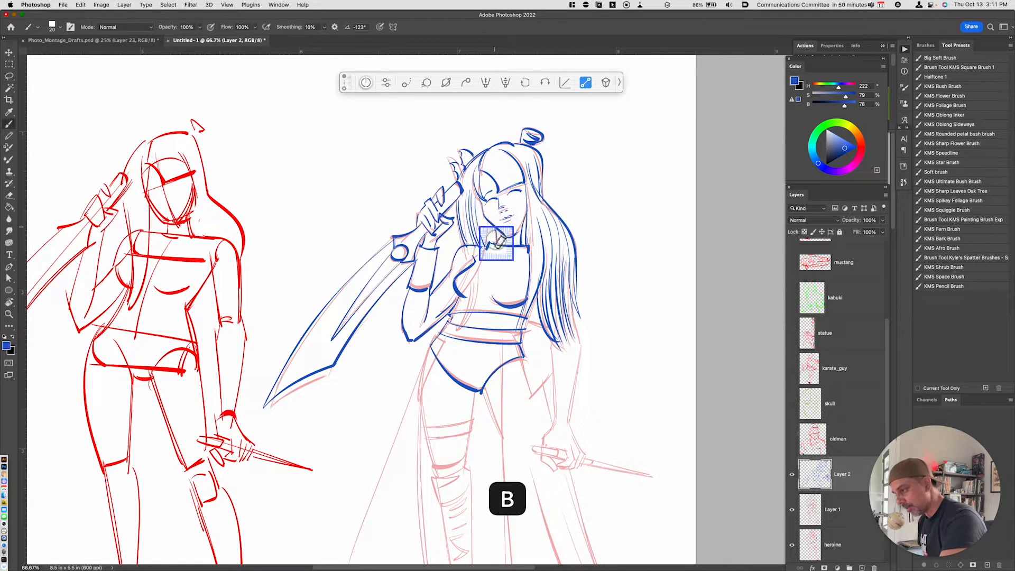
key(super+z)
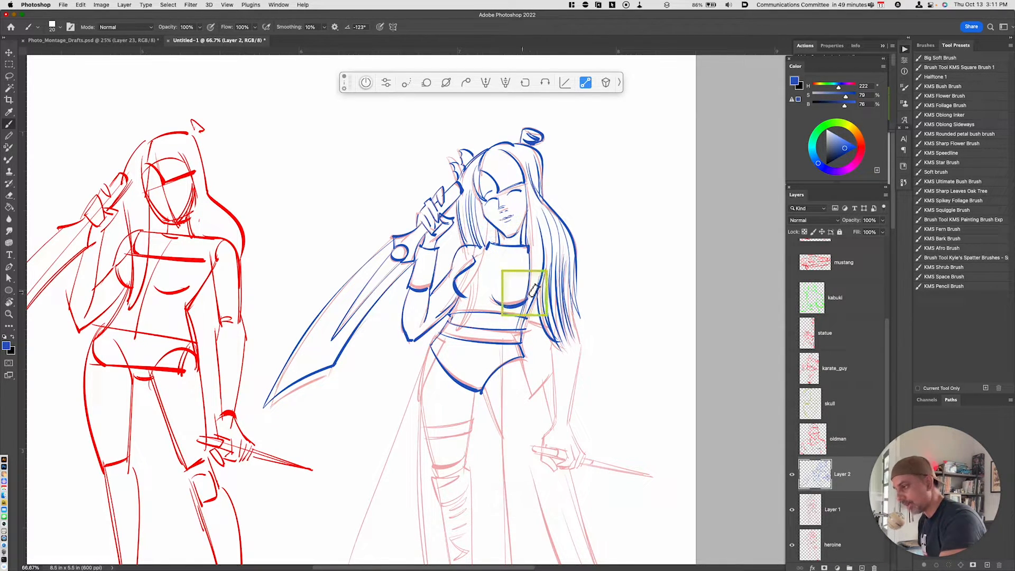
key(super+minus)
key(super+equal)
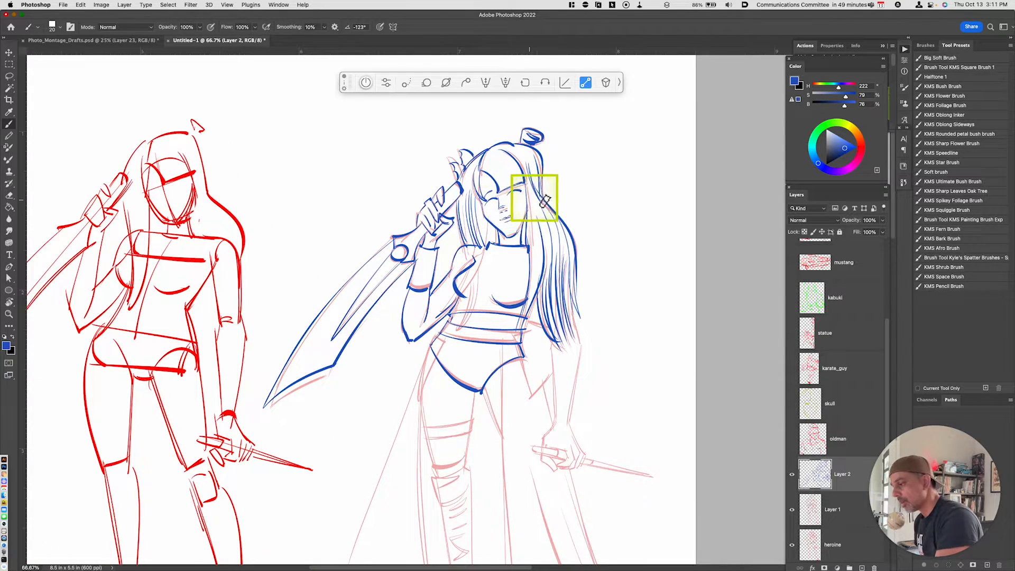
key(super+z)
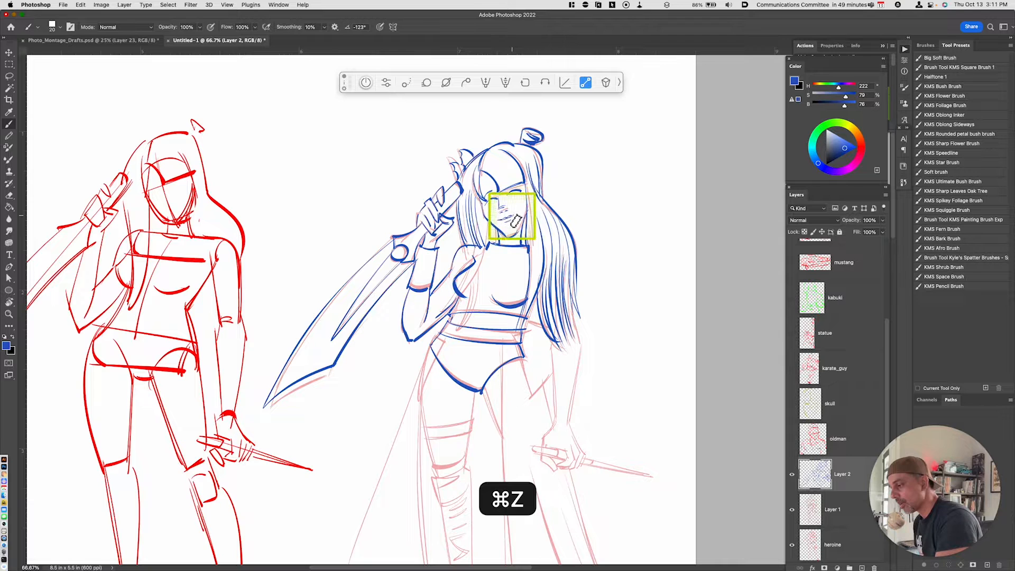
key(space)
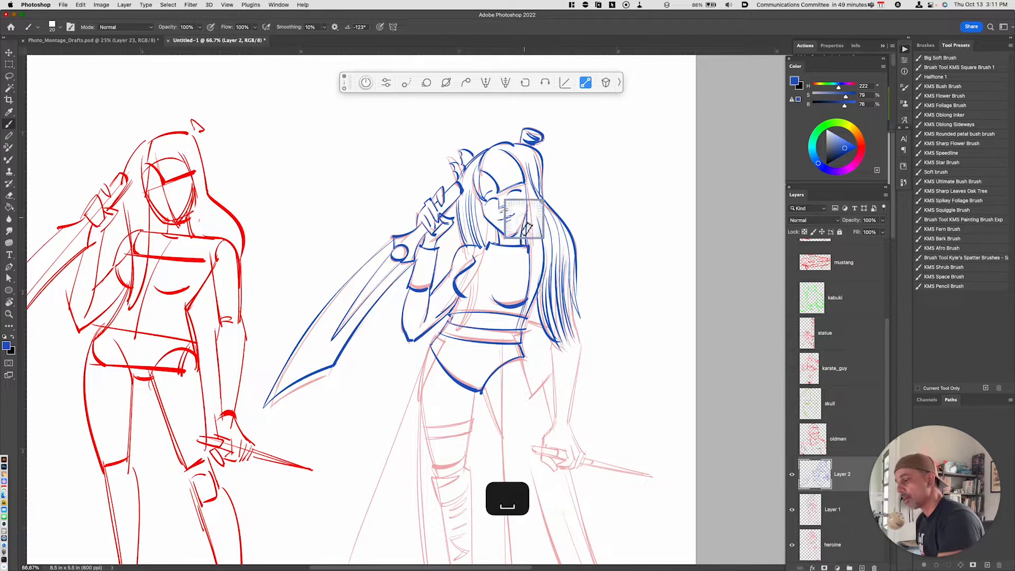
Step: Trace both edges of the lowered forearm in blue from the hair ends down to the wrist, redrawing the unsatisfactory strokes
key(space)
mouse_move(550, 340)
mouse_down()
mouse_move(591, 276)
mouse_move(580, 231)
mouse_move(560, 301)
mouse_move(548, 249)
mouse_move(546, 308)
mouse_up()
key(super+z)
drag(542, 236, 546, 305)
drag(562, 184, 570, 231)
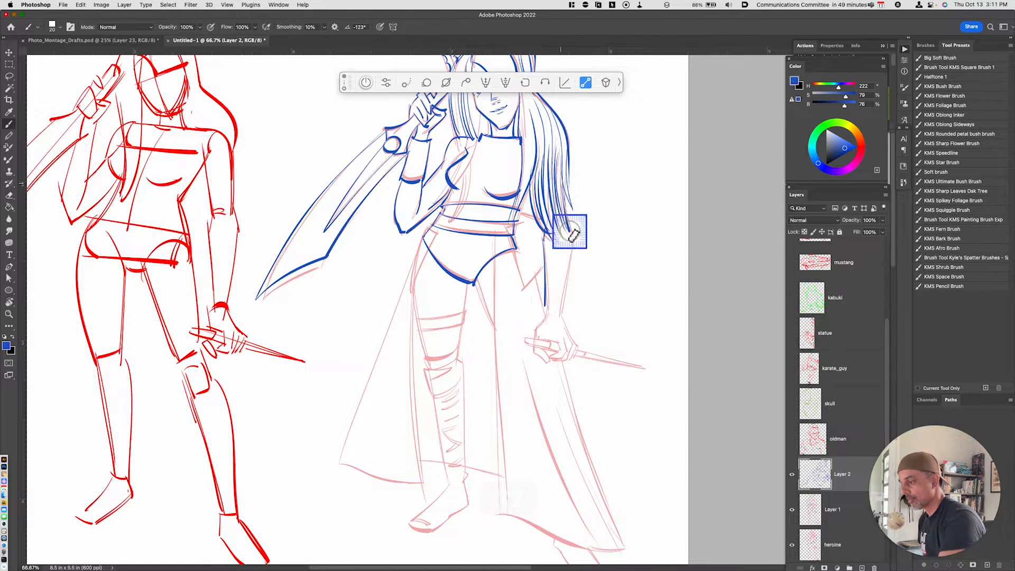
mouse_move(570, 266)
mouse_down()
mouse_move(562, 321)
mouse_move(544, 332)
mouse_move(546, 307)
mouse_move(537, 329)
mouse_up()
key(super+z)
key(super+z)
key(super+z)
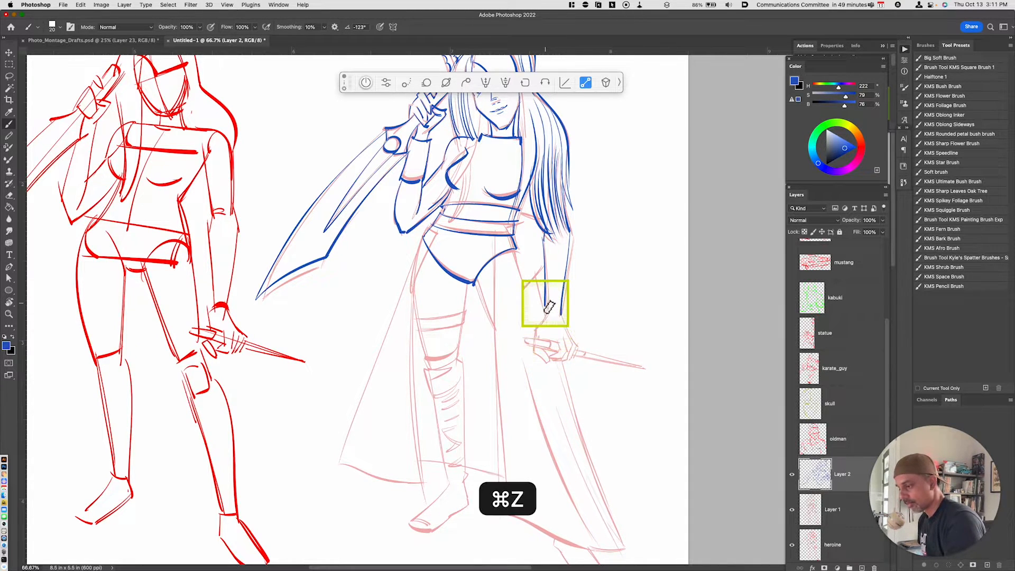
key(super+z)
drag(545, 240, 547, 317)
mouse_move(565, 202)
mouse_down()
mouse_move(559, 343)
mouse_move(546, 336)
mouse_move(551, 324)
mouse_move(539, 341)
mouse_up()
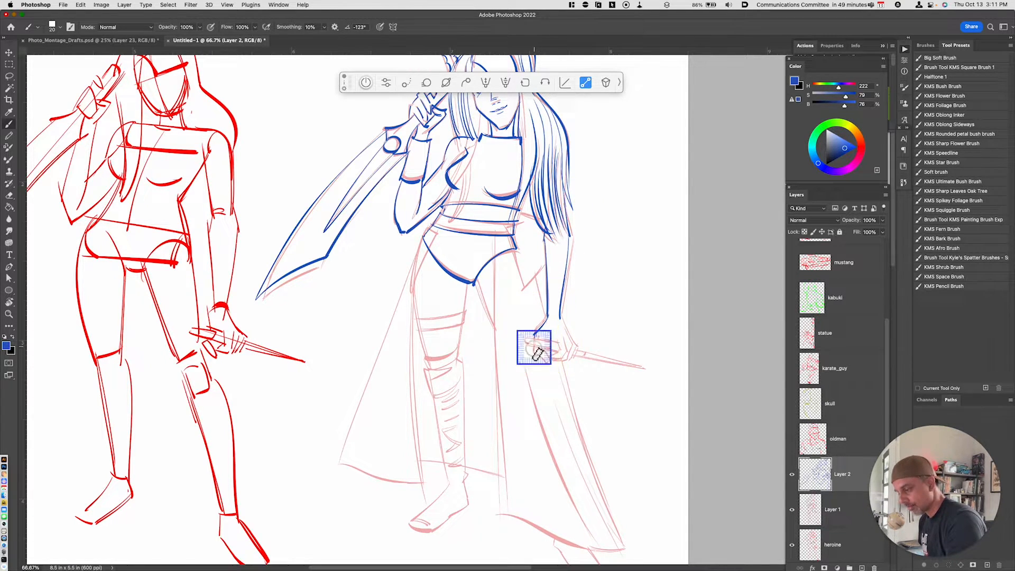
Step: Draw the lowered hand's gripping fingers and the dagger's handle and long tapering blade in blue
drag(524, 339, 566, 352)
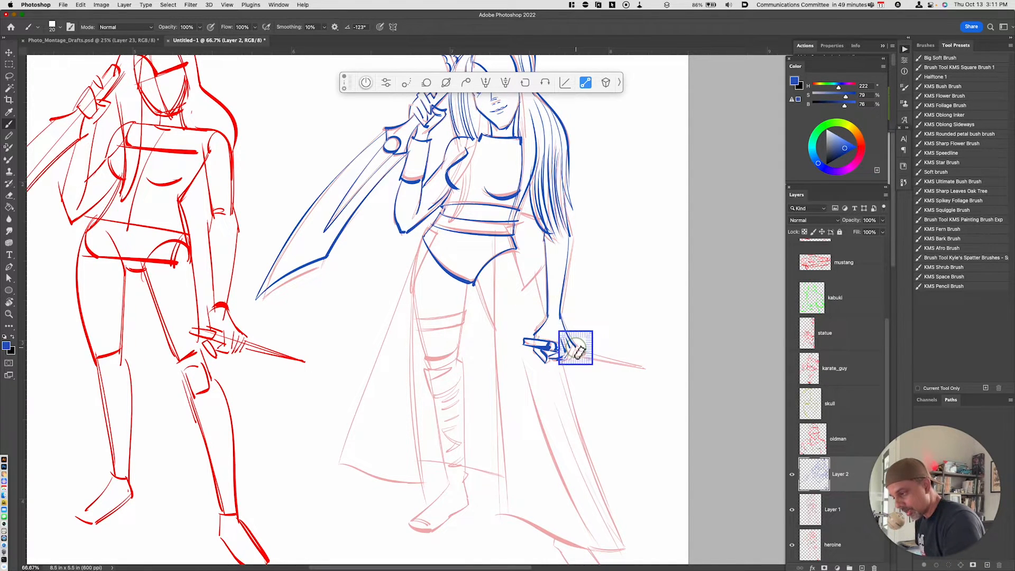
key(super+z)
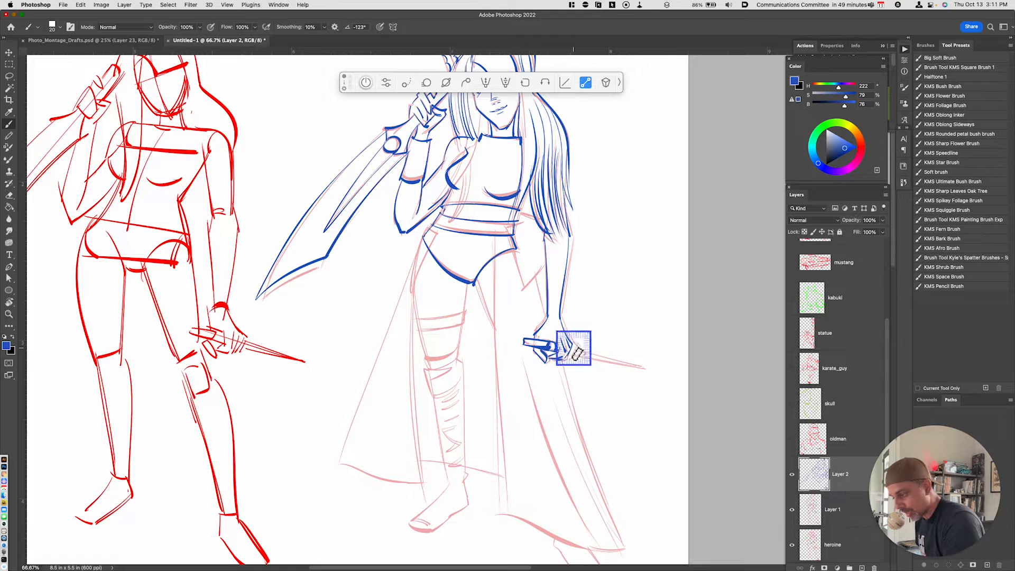
drag(555, 351, 637, 363)
key(super+z)
drag(572, 356, 643, 376)
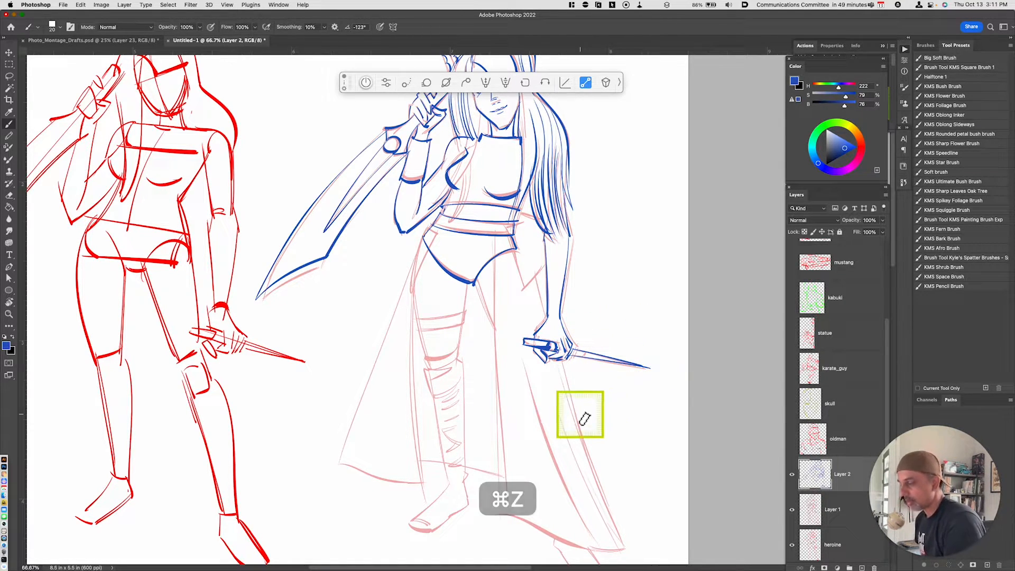
Step: Trace the pointed cloth flap beside the lowered arm and the cape's long outer edge on the raised-arm side in blue
mouse_move(515, 241)
mouse_down()
mouse_move(522, 284)
mouse_move(538, 265)
mouse_move(549, 288)
mouse_move(544, 268)
mouse_move(528, 279)
mouse_move(535, 308)
mouse_move(515, 236)
mouse_move(523, 292)
mouse_move(555, 296)
mouse_move(544, 263)
mouse_up()
key(super+z)
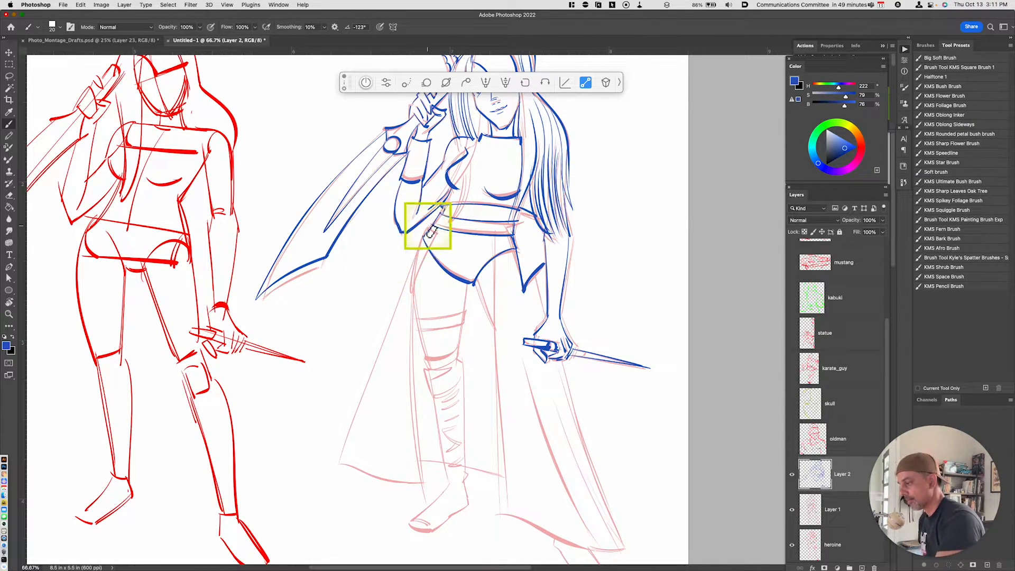
drag(410, 271, 347, 457)
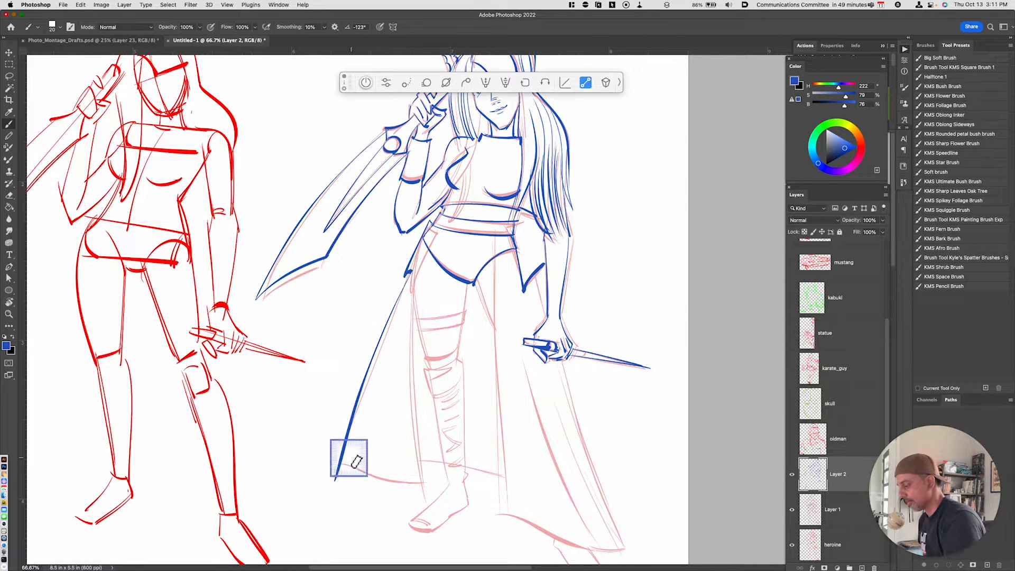
Step: Trace the thigh edges of the leg on the raised-arm side and the strap around the thigh in blue
mouse_move(418, 273)
mouse_down()
mouse_move(419, 338)
mouse_move(435, 326)
mouse_move(417, 328)
mouse_move(471, 318)
mouse_move(467, 333)
mouse_move(452, 341)
mouse_move(466, 312)
mouse_move(419, 323)
mouse_move(464, 321)
mouse_up()
key(super+z)
mouse_move(416, 318)
mouse_down()
mouse_move(418, 330)
mouse_move(465, 323)
mouse_up()
key(super+z)
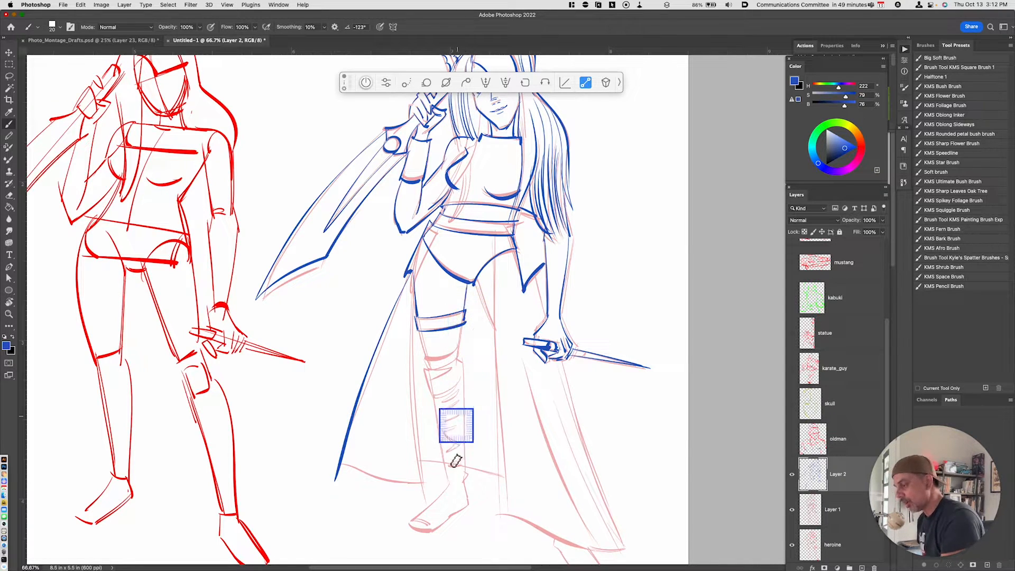
Step: Draw the boot's top edge, both shin outlines and the crossing wraps down to the ankle in blue
drag(440, 356, 429, 362)
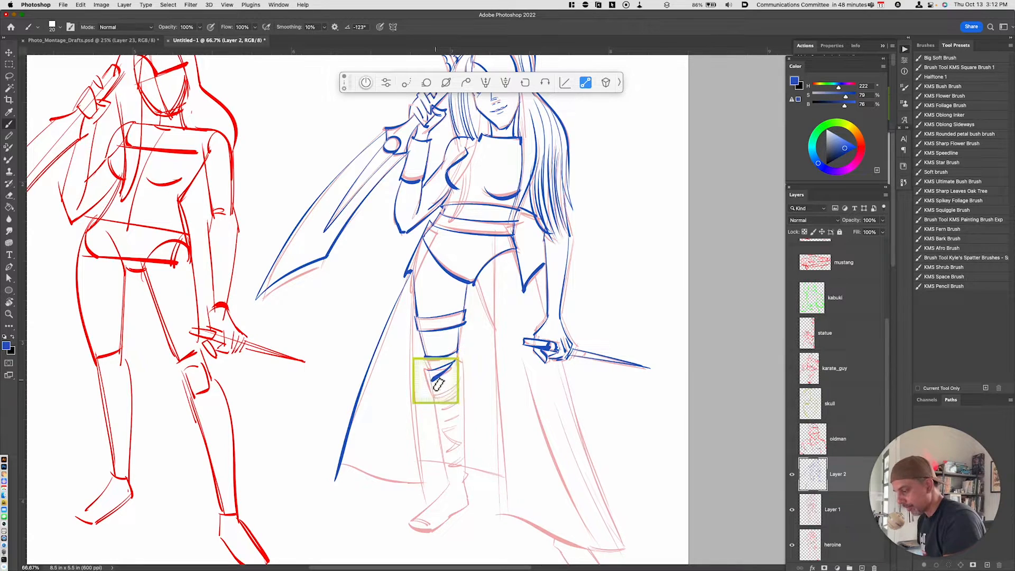
key(super+z)
mouse_move(437, 363)
mouse_down()
mouse_move(433, 384)
mouse_move(428, 361)
mouse_move(448, 483)
mouse_up()
drag(463, 360, 463, 397)
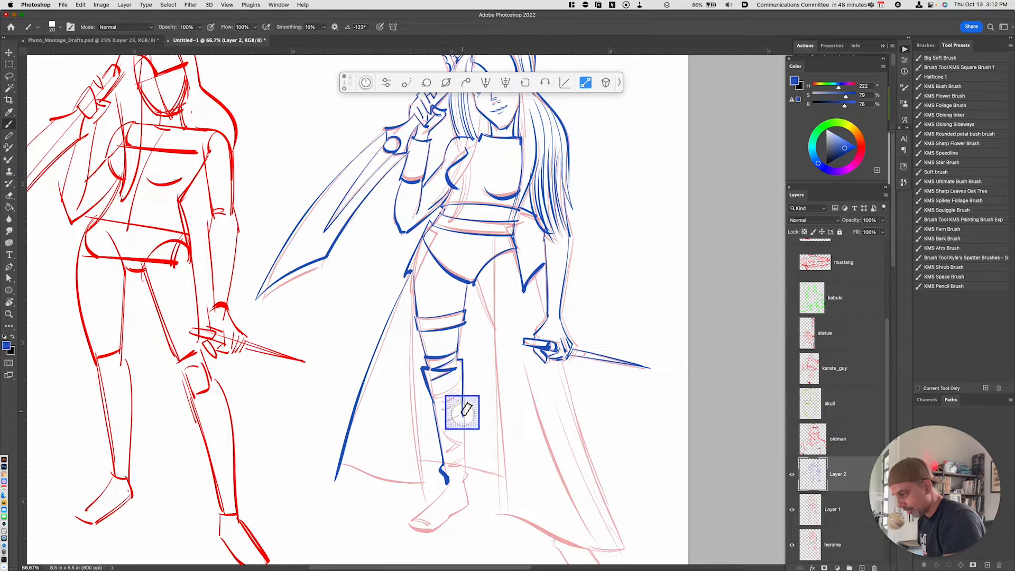
key(super+z)
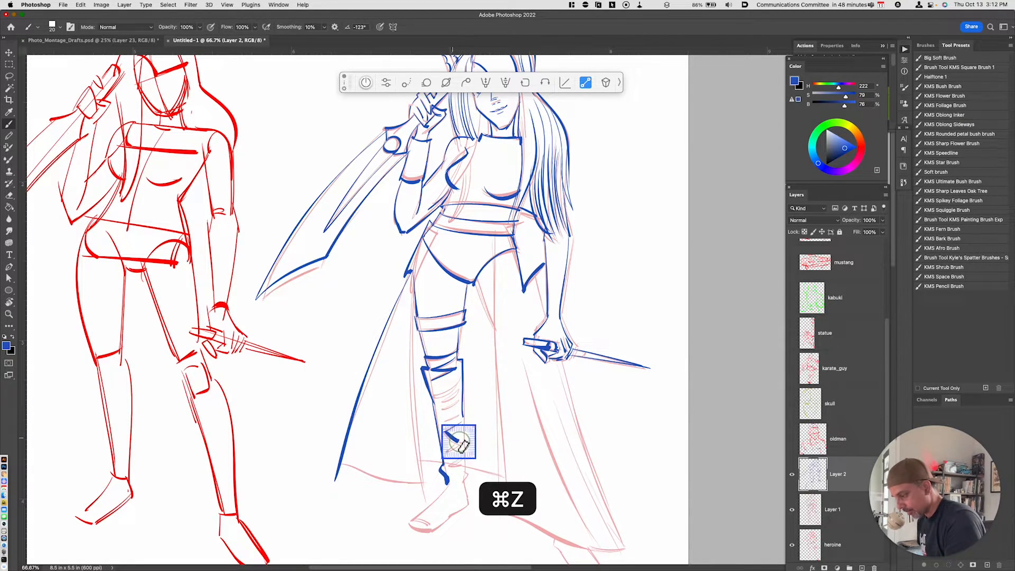
drag(460, 459, 454, 466)
drag(464, 413, 466, 480)
key(l)
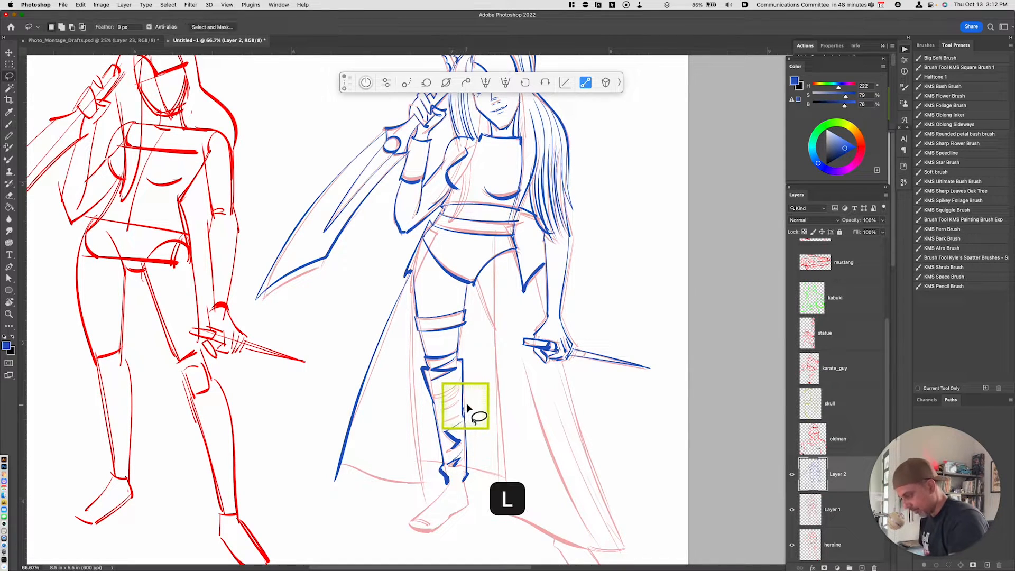
key(b)
mouse_move(467, 384)
mouse_down()
mouse_move(443, 406)
mouse_move(469, 389)
mouse_up()
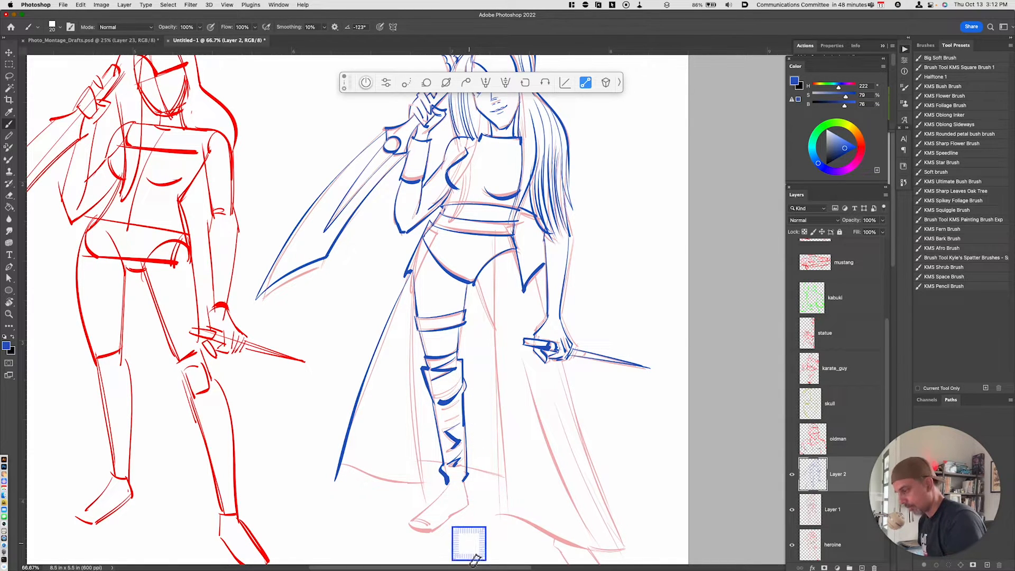
Step: Trace the foot of the wrapped boot in blue, including the instep, toe and sole
key(space)
mouse_move(454, 493)
mouse_down()
mouse_move(476, 465)
mouse_move(437, 491)
mouse_move(459, 496)
mouse_up()
mouse_move(471, 444)
mouse_down()
mouse_move(491, 477)
mouse_move(447, 506)
mouse_up()
key(super+z)
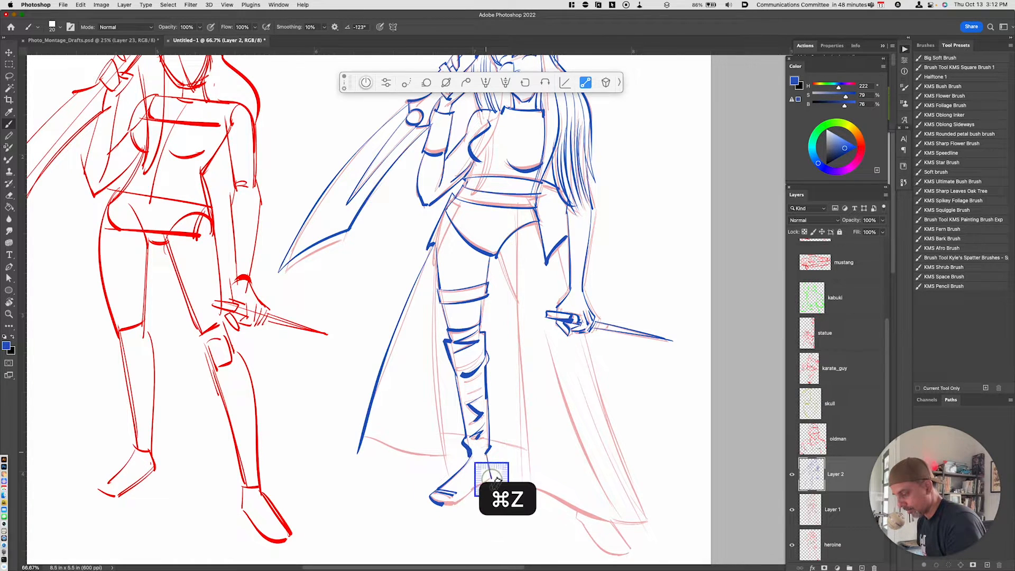
drag(470, 449, 447, 504)
Step: Trace the curved hem and the inner edge of the cape panel on the raised-arm side in blue
drag(360, 452, 449, 457)
drag(434, 257, 446, 460)
key(super+z)
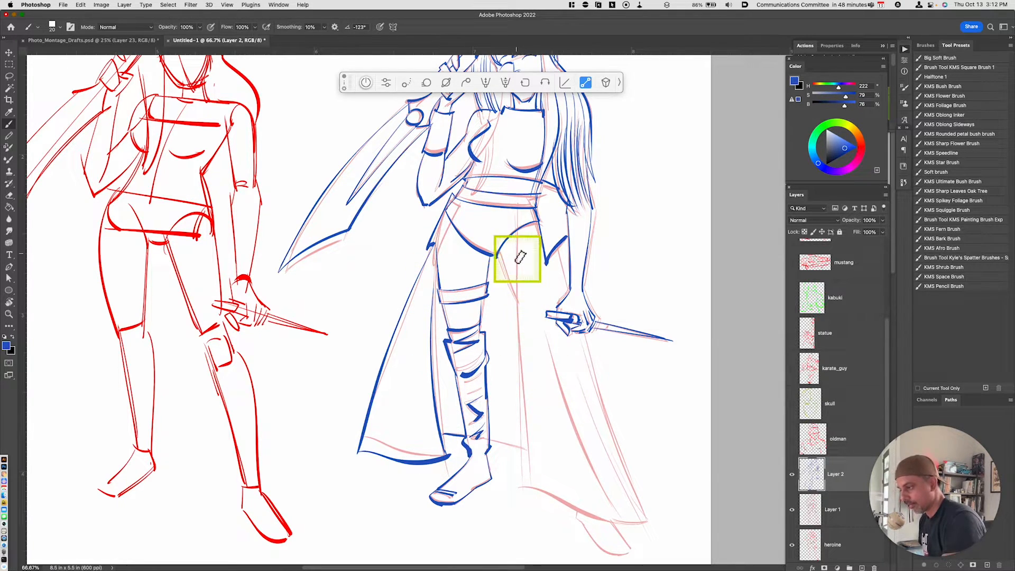
Step: Draw the other leg's inner thigh line and the long vertical cape edge beside it, trimming that edge's overshoot above the briefs
drag(501, 257, 517, 304)
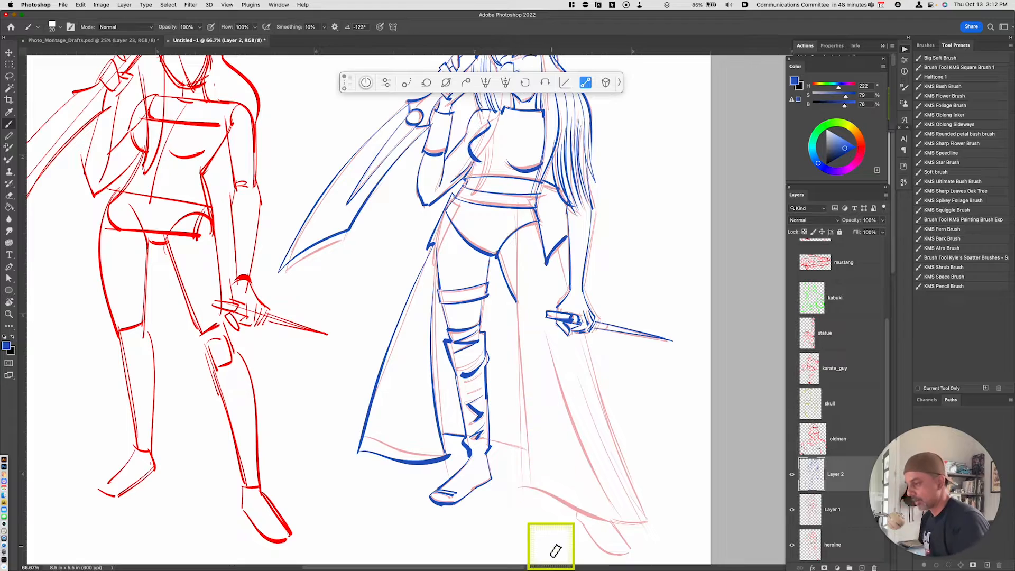
key(super+minus)
key(space)
drag(510, 443, 697, 423)
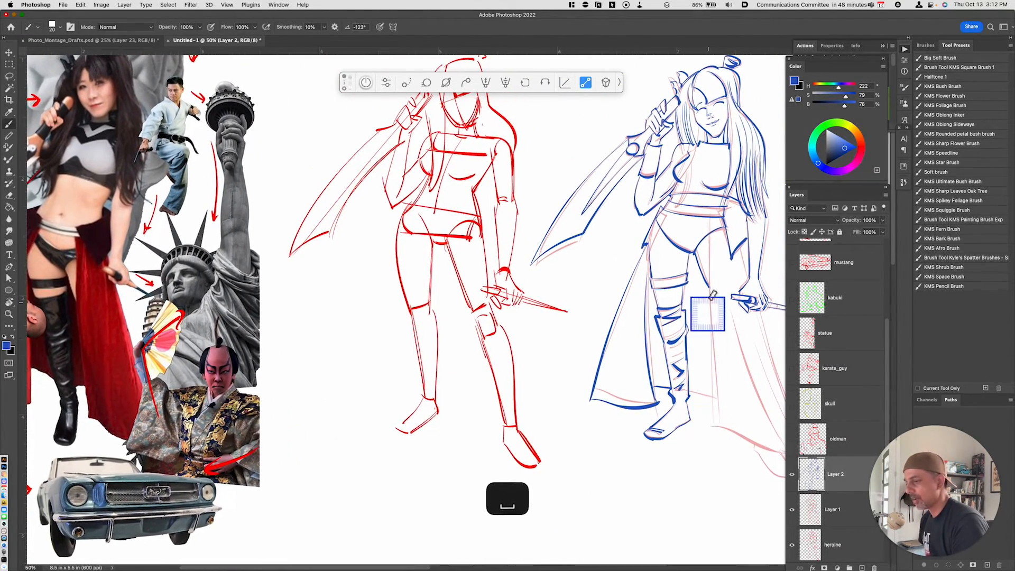
drag(709, 216, 715, 446)
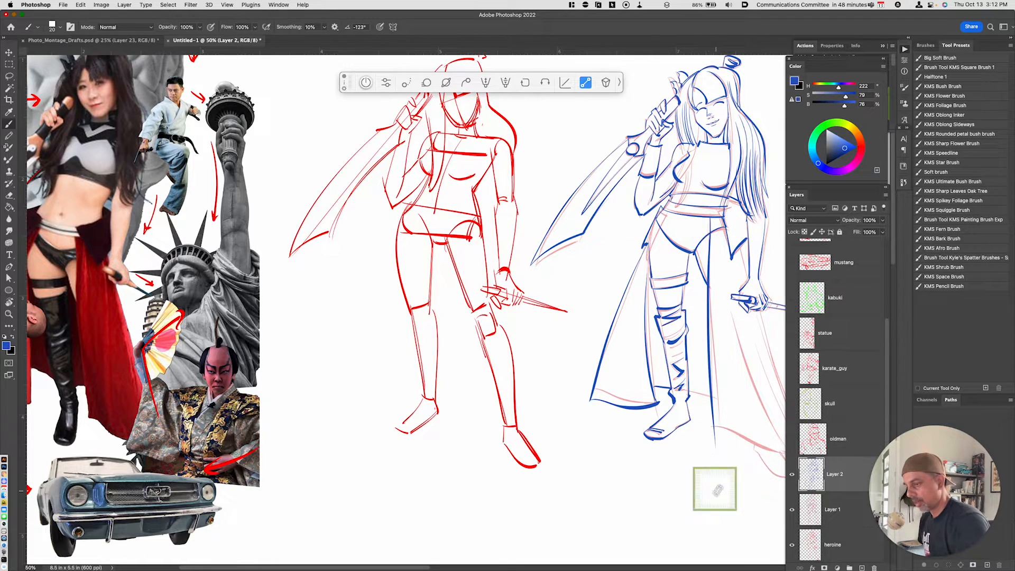
key(l)
drag(715, 226, 724, 242)
Step: Trace the long flowing folds of the cape below the dagger hand and its sweeping bottom hem in blue
drag(687, 412, 558, 424)
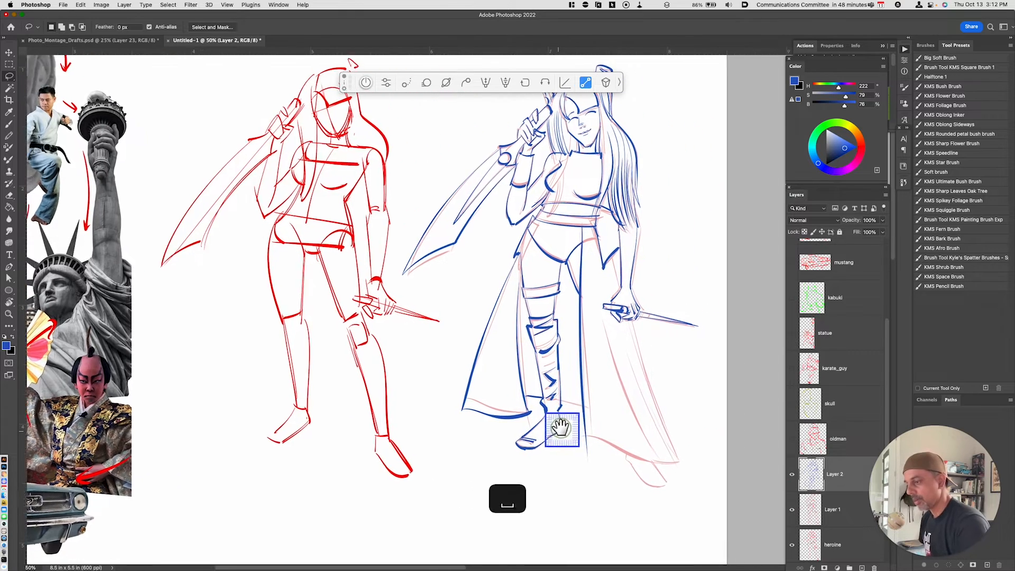
key(b)
mouse_move(634, 321)
mouse_down()
mouse_move(677, 454)
mouse_move(617, 334)
mouse_move(673, 457)
mouse_up()
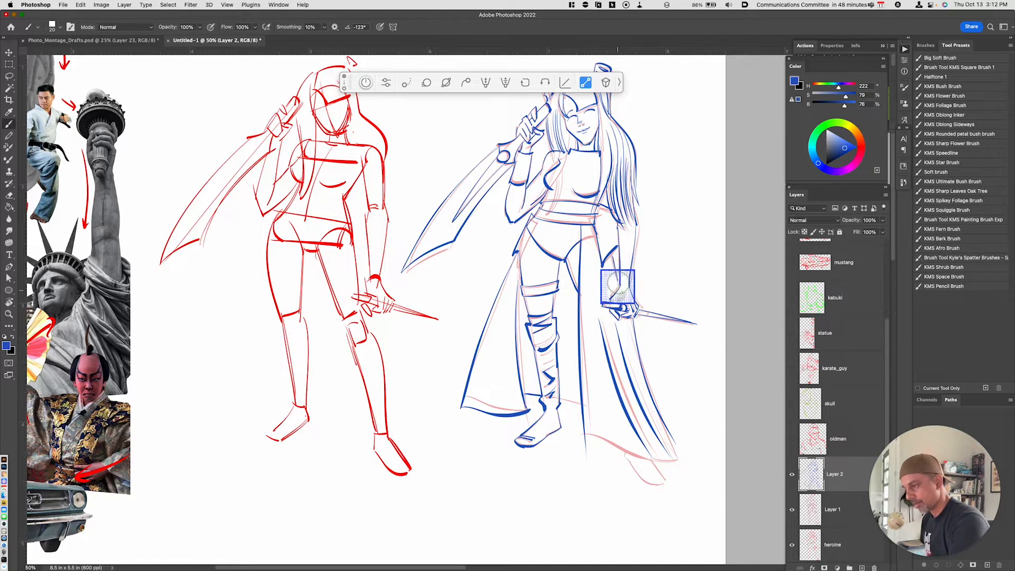
drag(583, 431, 686, 447)
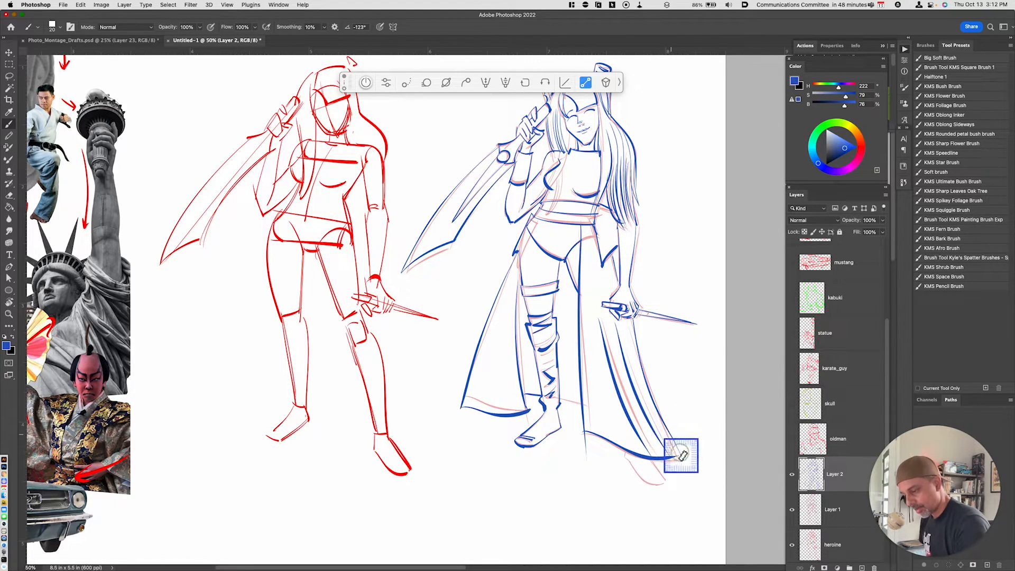
Step: Trim the overshooting lines at the cape's lower corner, and draw the foot below the hem and the hem segment behind the boot
key(l)
key(super+x)
mouse_move(585, 435)
mouse_down()
mouse_move(583, 410)
mouse_move(628, 463)
mouse_move(669, 485)
mouse_move(650, 463)
mouse_up()
key(b)
key(super+z)
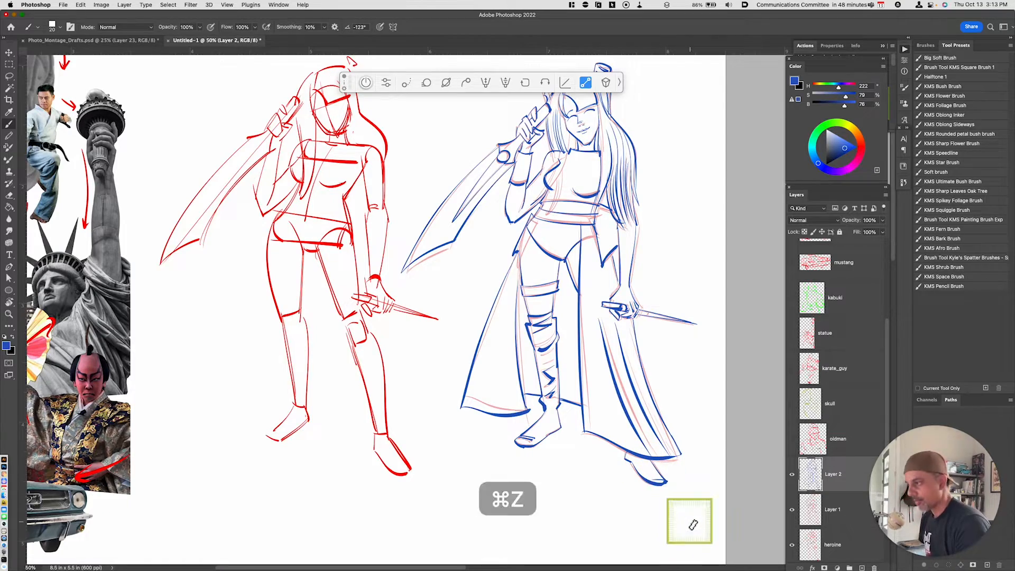
key(super+minus)
key(super+minus)
key(super+equal)
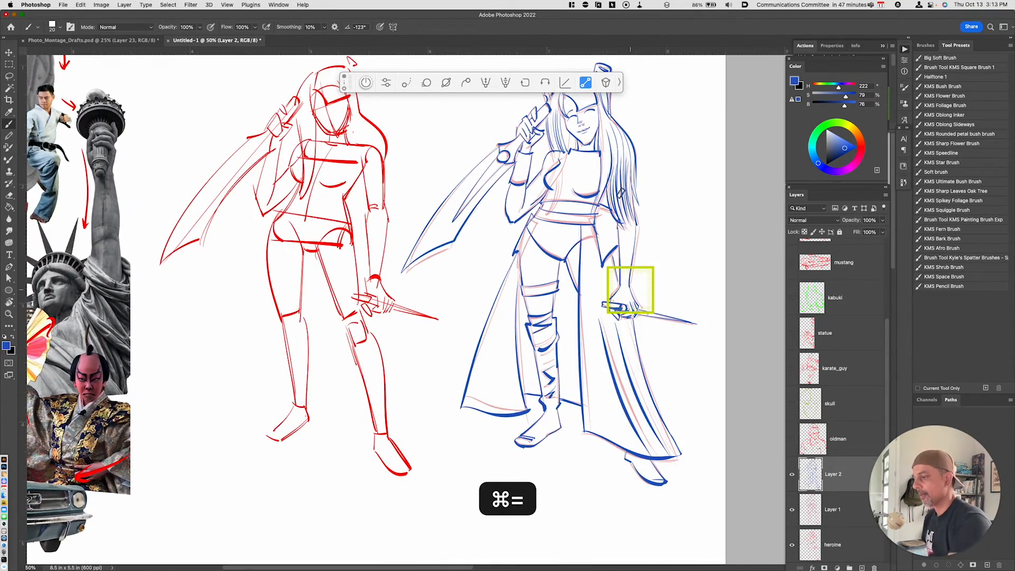
key(space)
drag(633, 246, 636, 335)
key(b)
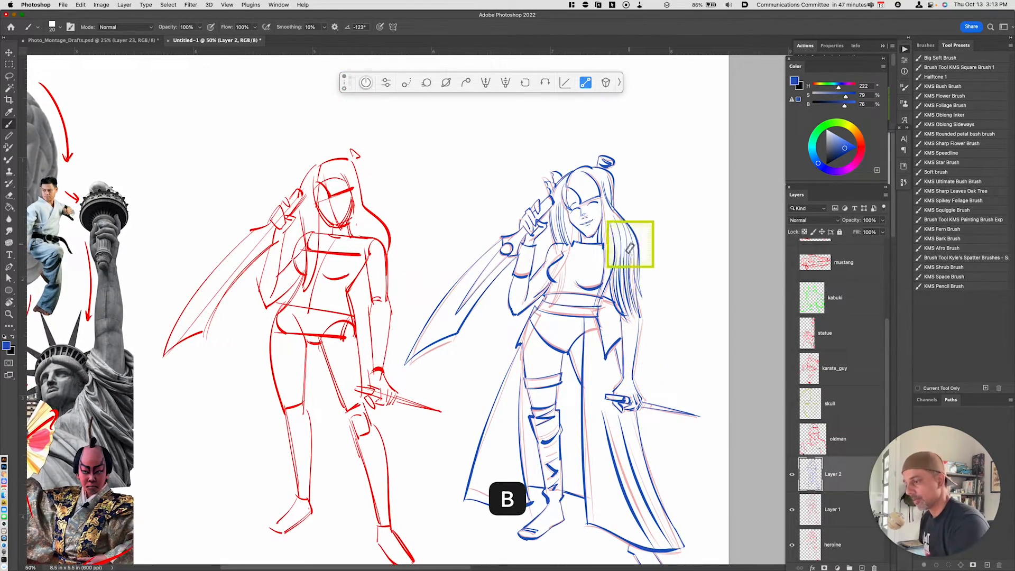
key(super+z)
drag(624, 243, 687, 333)
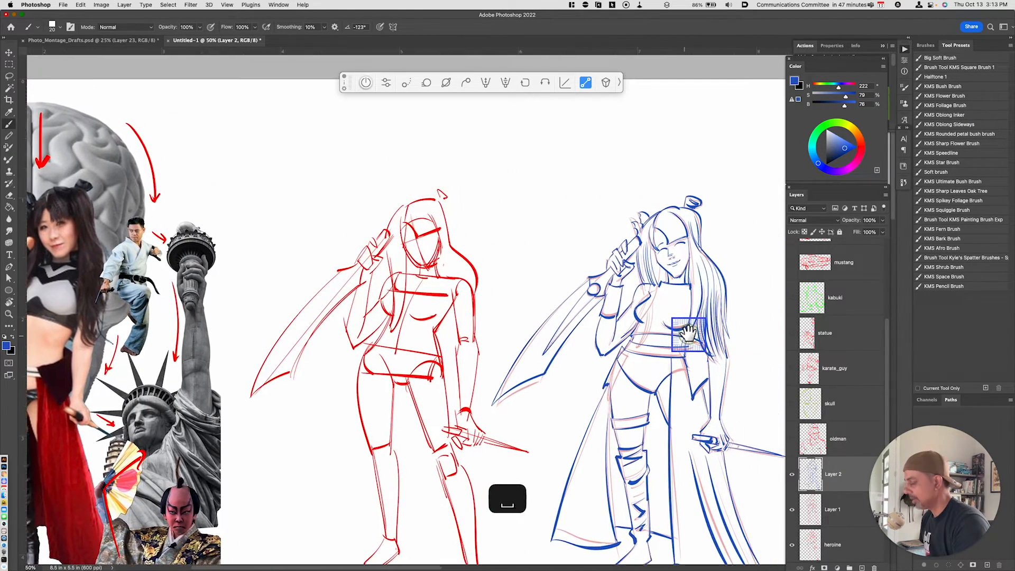
key(super+z)
key(super+z)
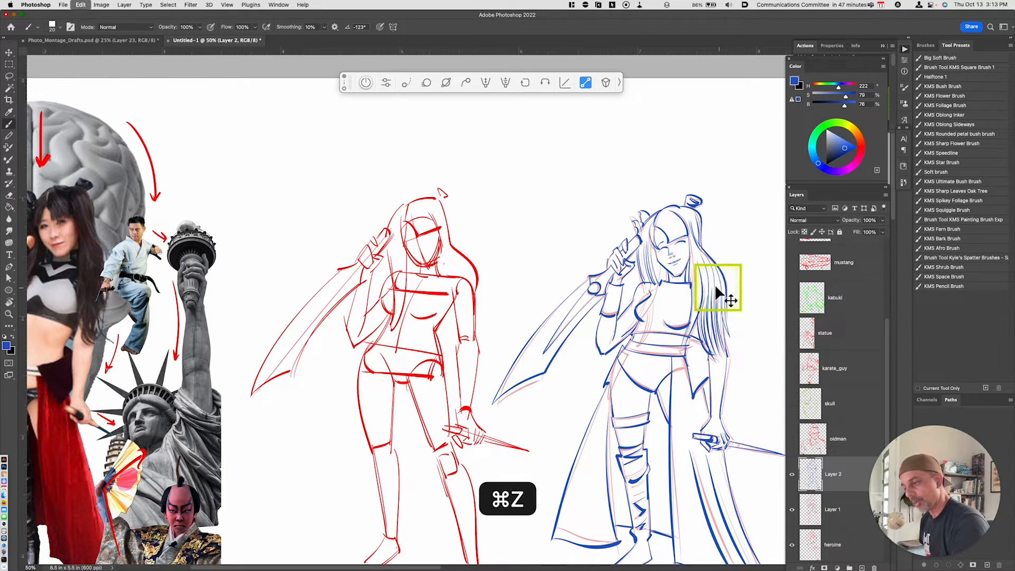
Step: Hide Layer 1 so that the blue heroine drawing stands without the faded red sketch beneath it
drag(714, 457, 653, 394)
click(793, 511)
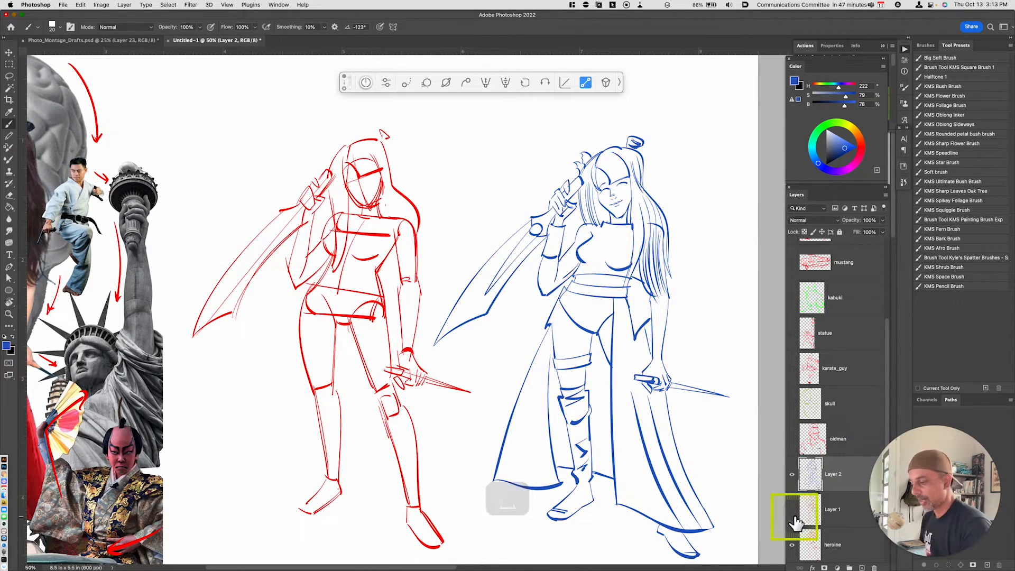
Step: Show Layer 1 again and move the rough heroine sketch further left, away from the blue drawing
key(super+minus)
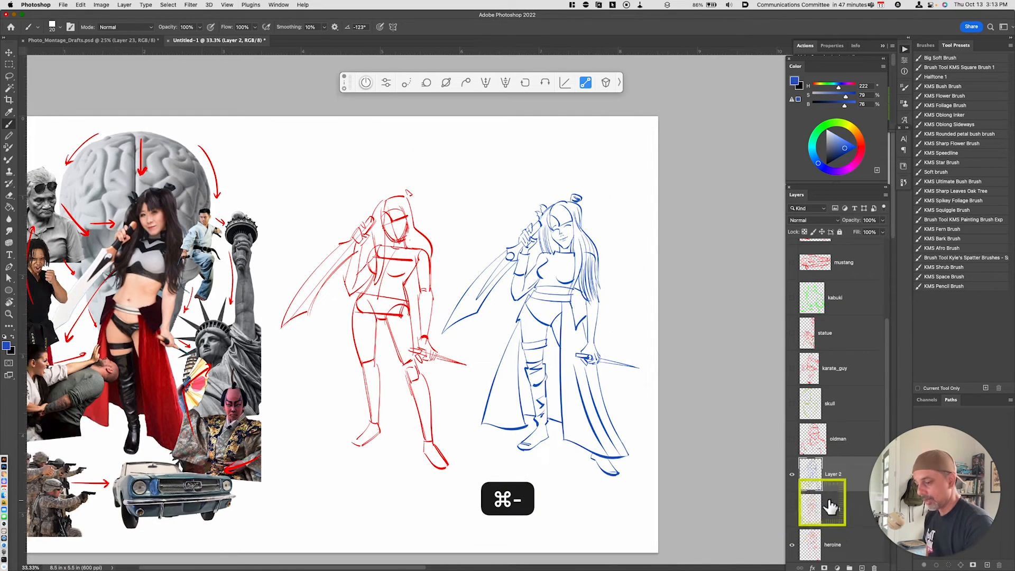
click(792, 511)
drag(812, 512, 828, 495)
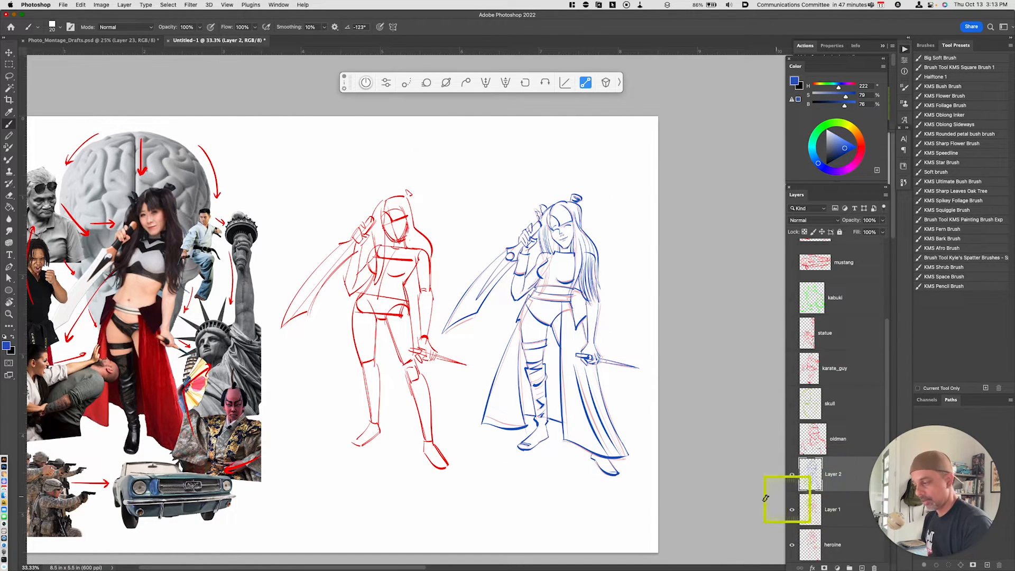
key(v)
click(833, 545)
key(v)
mouse_move(492, 479)
mouse_down()
mouse_move(421, 476)
mouse_move(449, 465)
mouse_move(443, 469)
mouse_up()
Step: Move the refined red sketch on Layer 1 left from under the blue drawing and raise its opacity to 100%
click(835, 520)
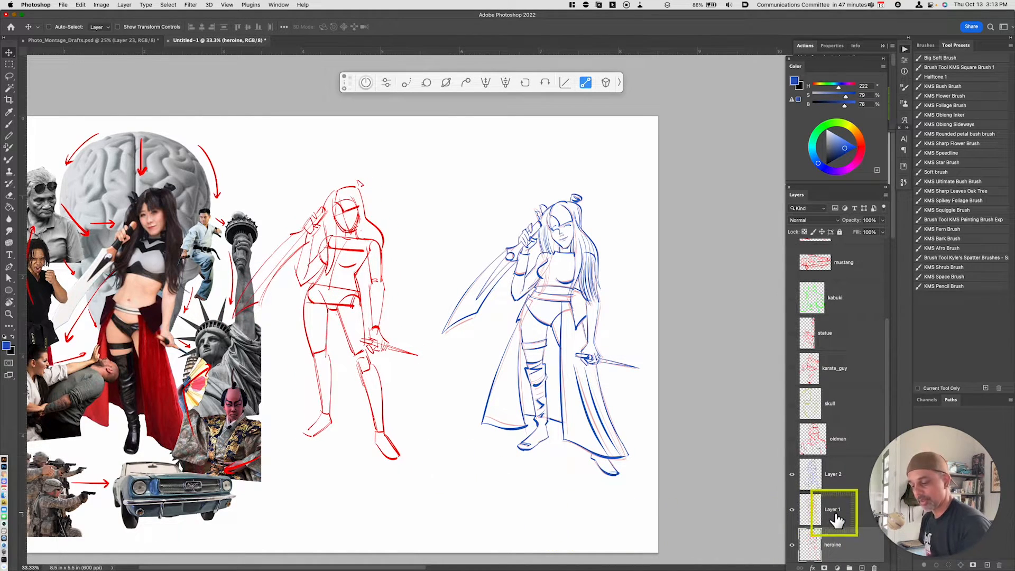
key(v)
drag(623, 468, 532, 464)
click(883, 220)
drag(857, 231, 905, 239)
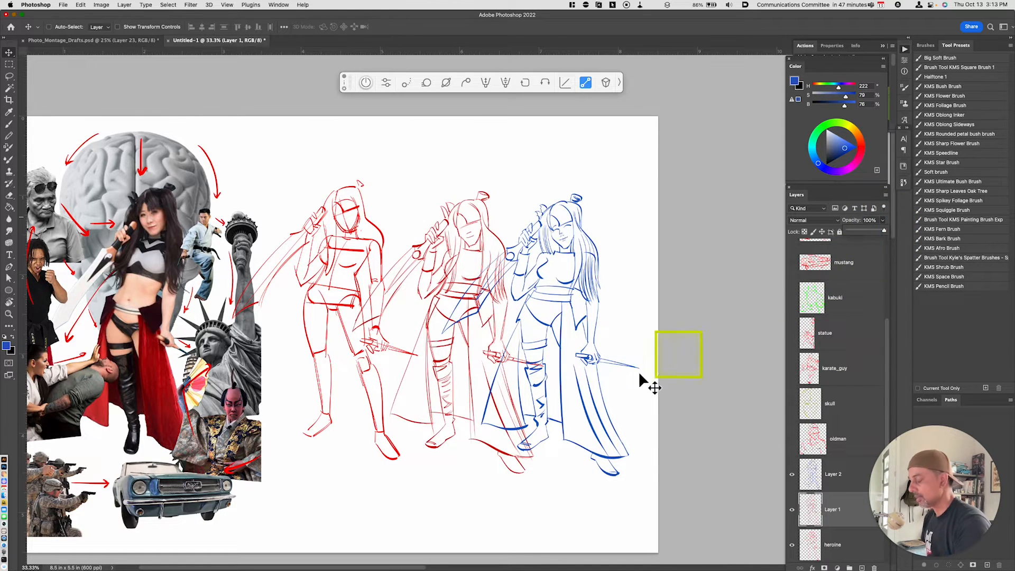
Step: Shift the blue drawing on Layer 2 slightly up and right, and move the Layer 1 sketch further left to separate them
click(825, 463)
key(v)
drag(623, 430, 636, 421)
click(833, 509)
key(v)
drag(569, 482, 448, 476)
Step: Hide the ref layer and move the rough heroine sketch left into the space its photos occupied
click(833, 545)
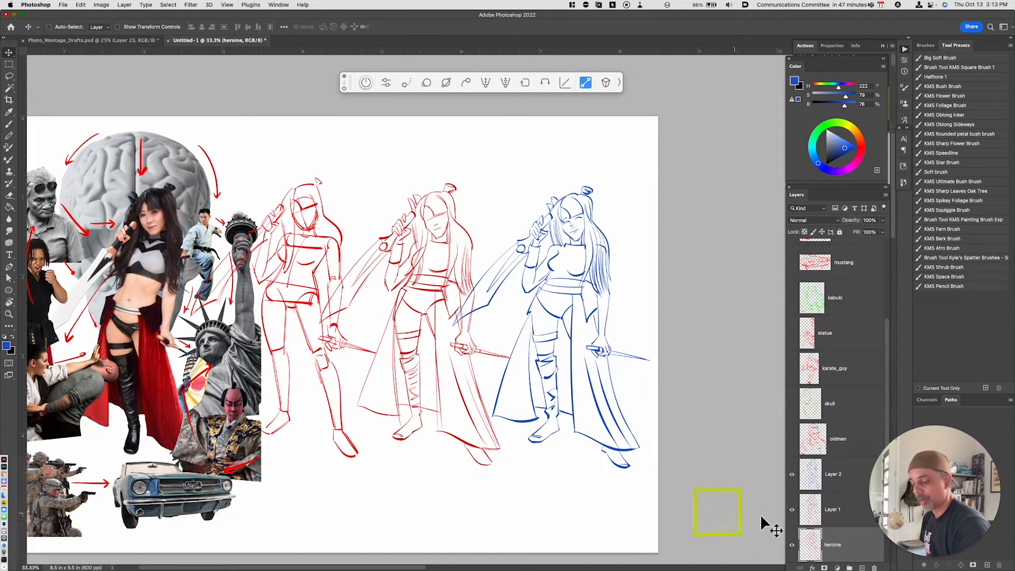
scroll(887, 493, down, 2)
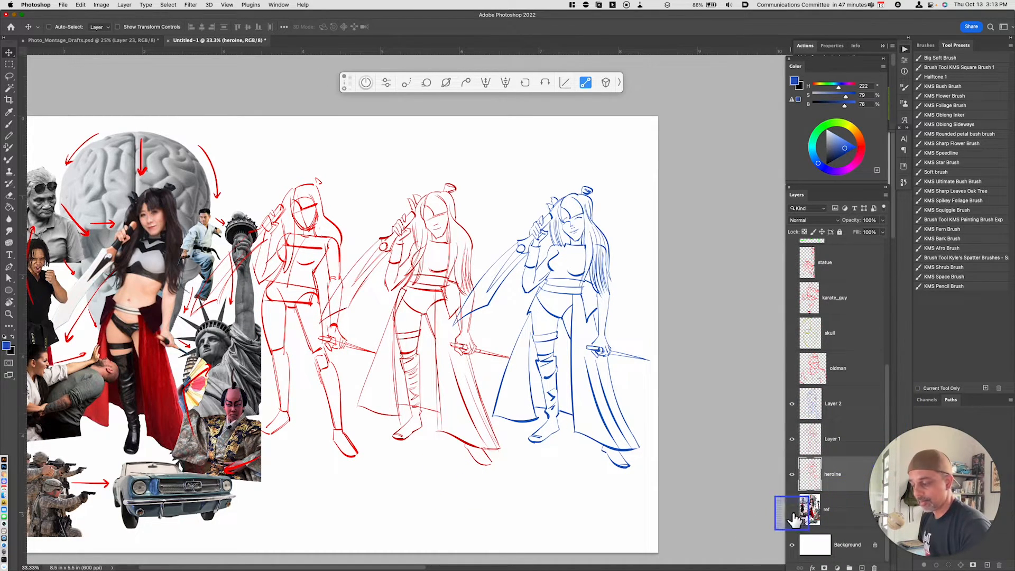
click(793, 513)
key(v)
mouse_move(467, 477)
mouse_down()
mouse_move(421, 472)
mouse_move(428, 480)
mouse_up()
Step: Fine-tune the spacing of the Layer 1 sketch and the blue Layer 2 drawing so the three figures stand apart, and return to the Brush tool
click(812, 439)
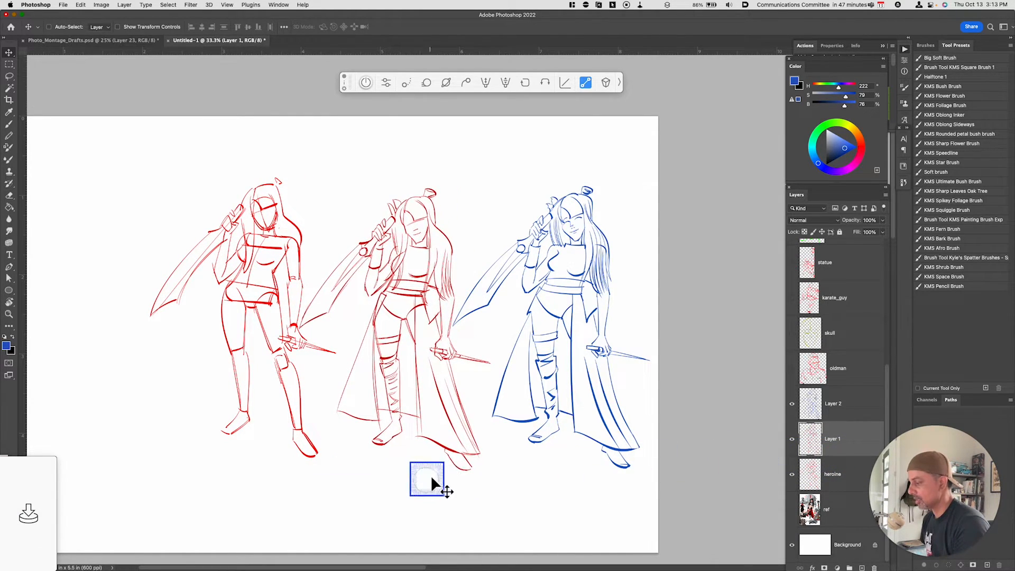
click(841, 415)
drag(657, 439, 663, 447)
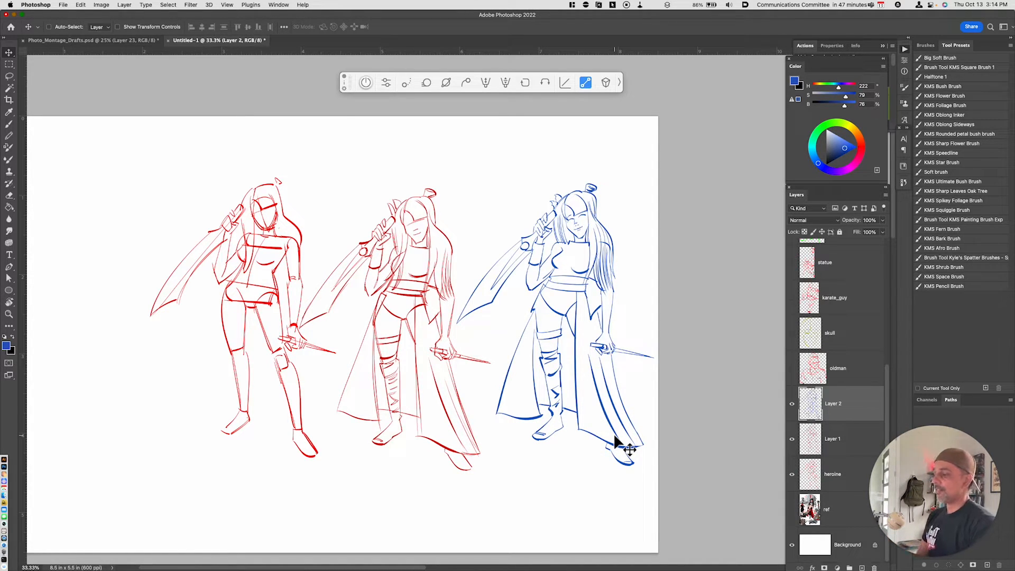
key(b)
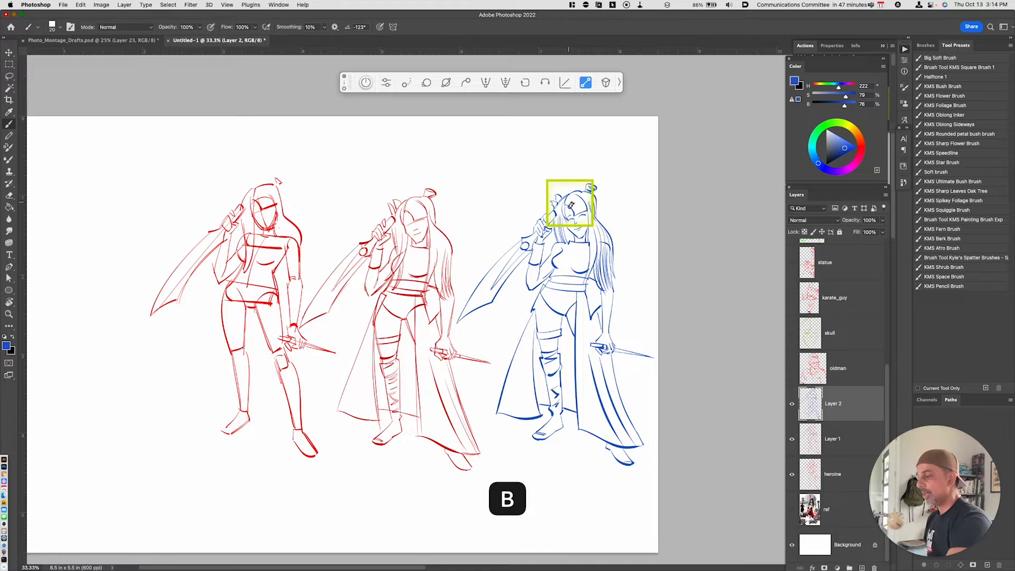